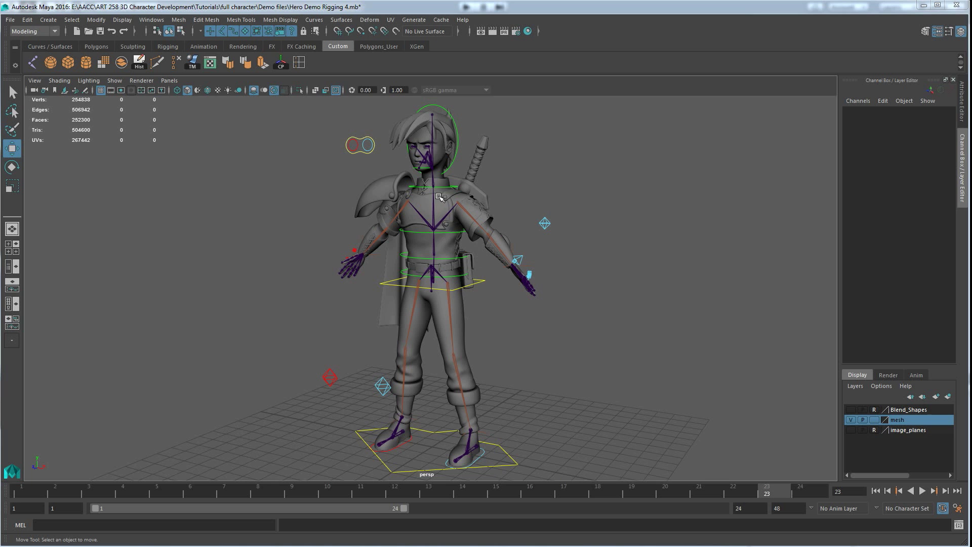
# Hide the joints in the viewport so only the character's head mesh and control curves show
pyautogui.keyDown('alt'); pyautogui.moveTo(438, 196); pyautogui.dragTo(438, 260, button='middle'); pyautogui.keyUp('alt')
pyautogui.keyDown('alt'); pyautogui.moveTo(441, 261); pyautogui.dragTo(432, 258); pyautogui.keyUp('alt')
pyautogui.scroll(5, 433, 228)
pyautogui.keyDown('alt'); pyautogui.moveTo(432, 190); pyautogui.dragTo(434, 325, button='middle'); pyautogui.keyUp('alt')
pyautogui.keyDown('alt'); pyautogui.moveTo(441, 326); pyautogui.dragTo(414, 230); pyautogui.keyUp('alt')
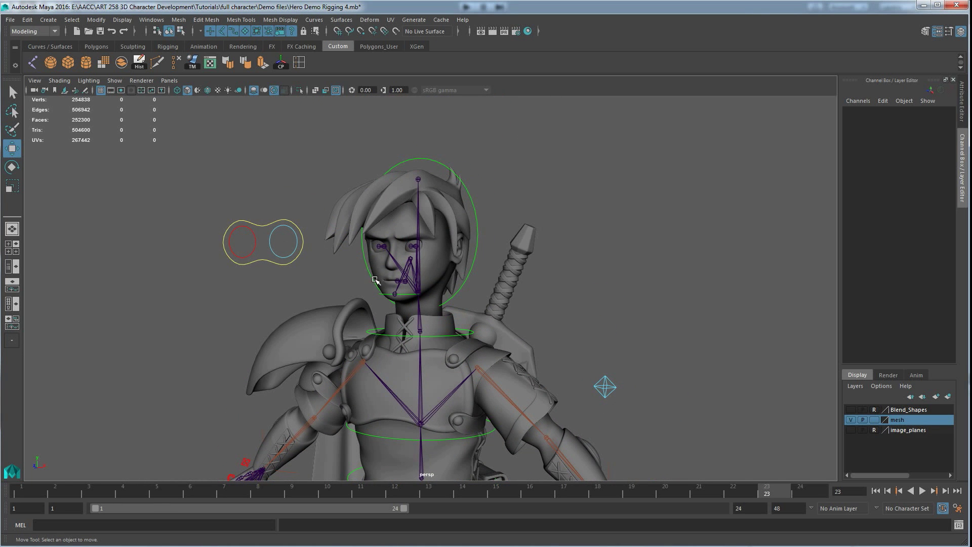
pyautogui.click(114, 80)
pyautogui.click(124, 236)
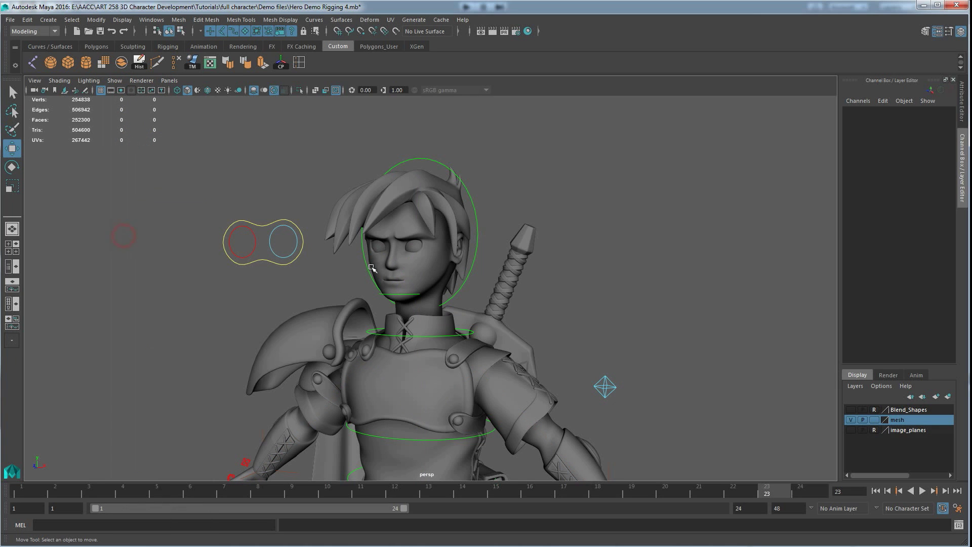
# Make the Blend_Shapes layer visible and look over the expression heads around the character
pyautogui.keyDown('alt'); pyautogui.moveTo(344, 274); pyautogui.dragTo(440, 269); pyautogui.keyUp('alt')
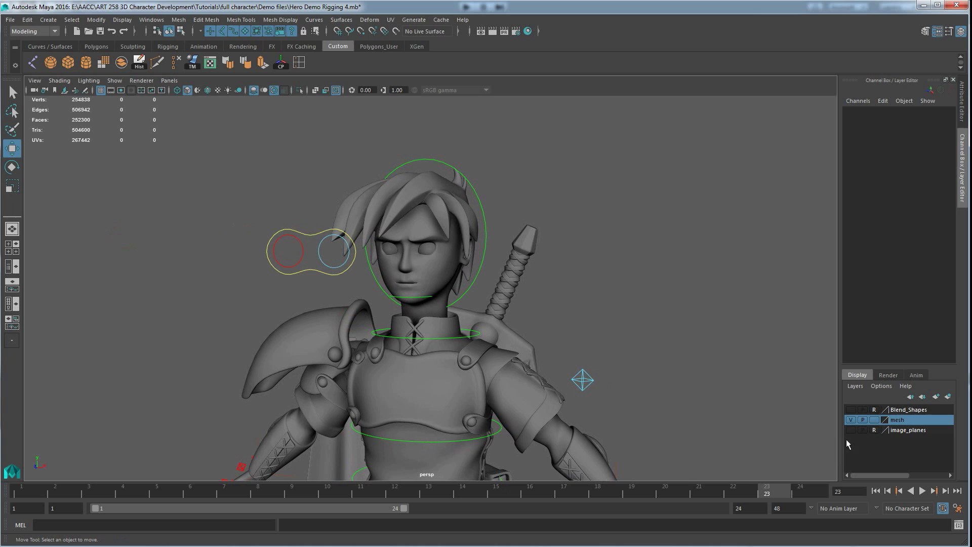
pyautogui.click(850, 409)
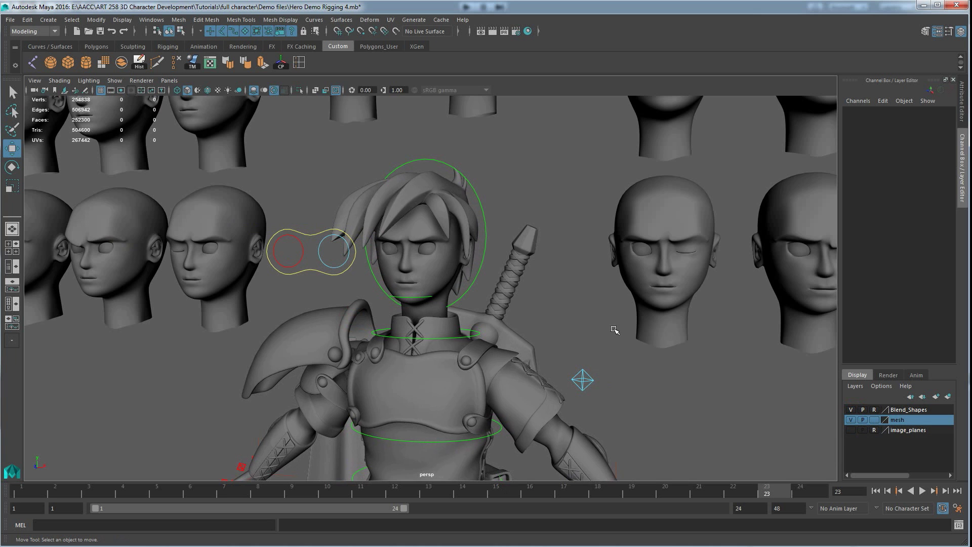
pyautogui.keyDown('alt'); pyautogui.moveTo(663, 353); pyautogui.dragTo(580, 326, button='right'); pyautogui.keyUp('alt')
pyautogui.scroll(3, 512, 354)
pyautogui.scroll(2, 512, 353)
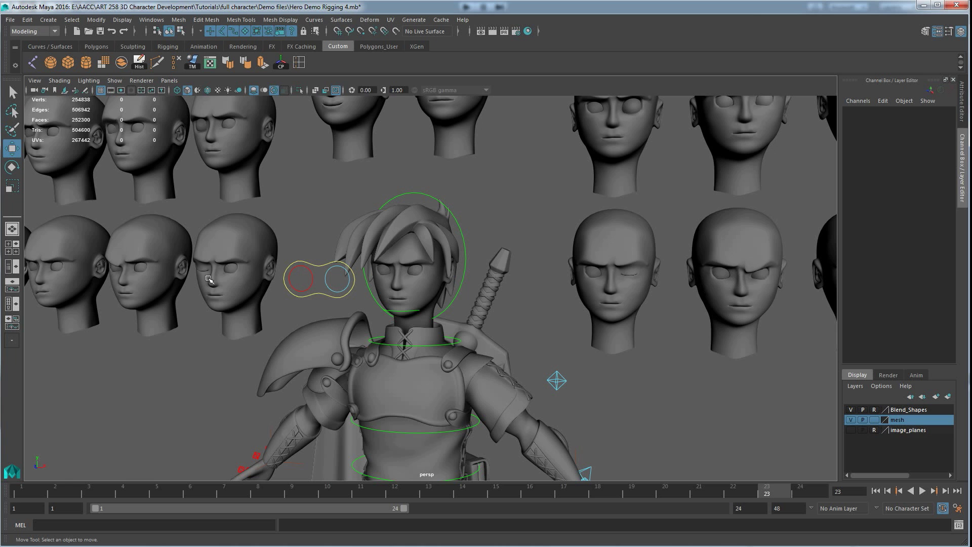
pyautogui.scroll(1, 209, 274)
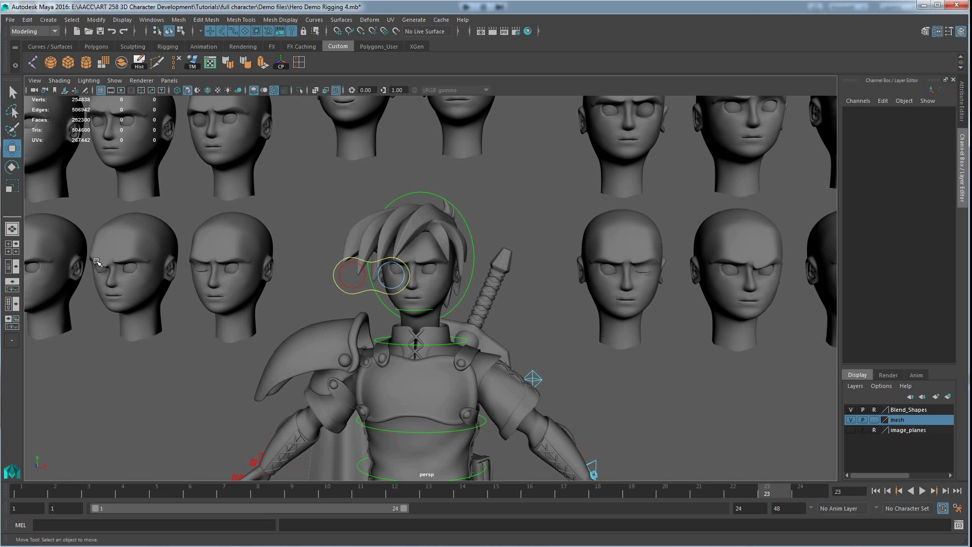
pyautogui.keyDown('alt'); pyautogui.moveTo(588, 255); pyautogui.dragTo(541, 308, button='middle'); pyautogui.keyUp('alt')
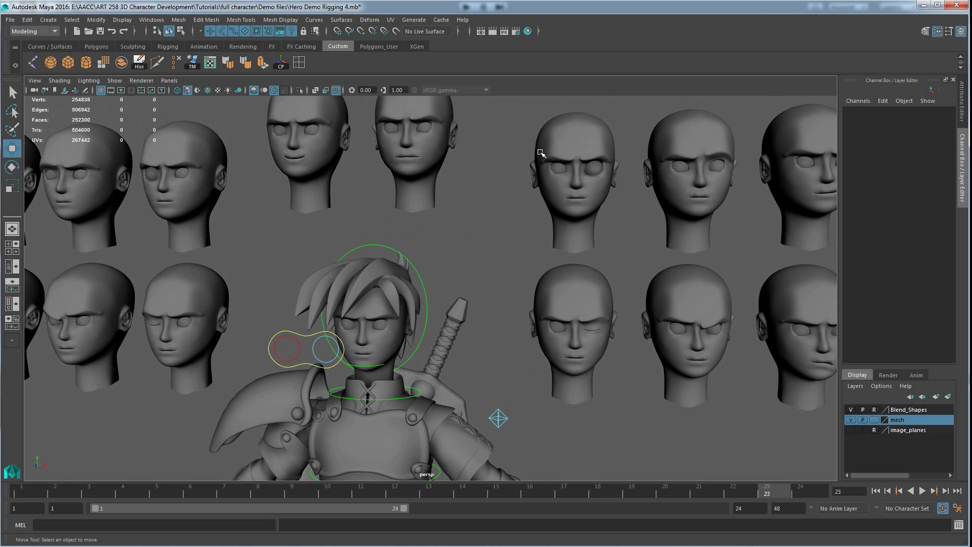
# Duplicate the character's head mesh and move the copy to about X 6.865, Y -4.012, beside the body below the expression heads
pyautogui.keyDown('alt'); pyautogui.moveTo(375, 339); pyautogui.dragTo(391, 286, button='middle'); pyautogui.keyUp('alt')
pyautogui.click(395, 287)
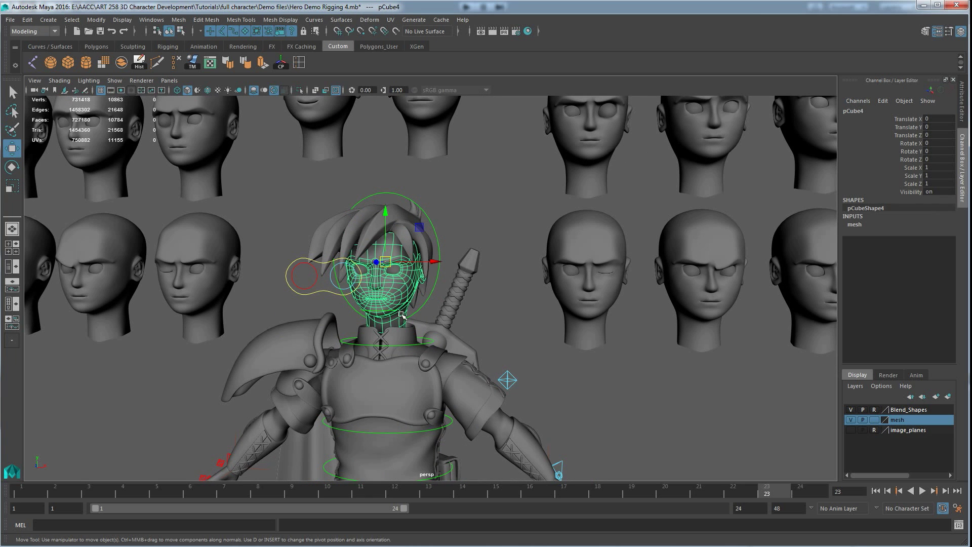
pyautogui.hotkey('ctrl', 'd')
pyautogui.moveTo(419, 227); pyautogui.dragTo(682, 380)
pyautogui.keyDown('alt'); pyautogui.moveTo(598, 322); pyautogui.dragTo(582, 278, button='middle'); pyautogui.keyUp('alt')
pyautogui.keyDown('alt'); pyautogui.moveTo(581, 277); pyautogui.dragTo(561, 322); pyautogui.keyUp('alt')
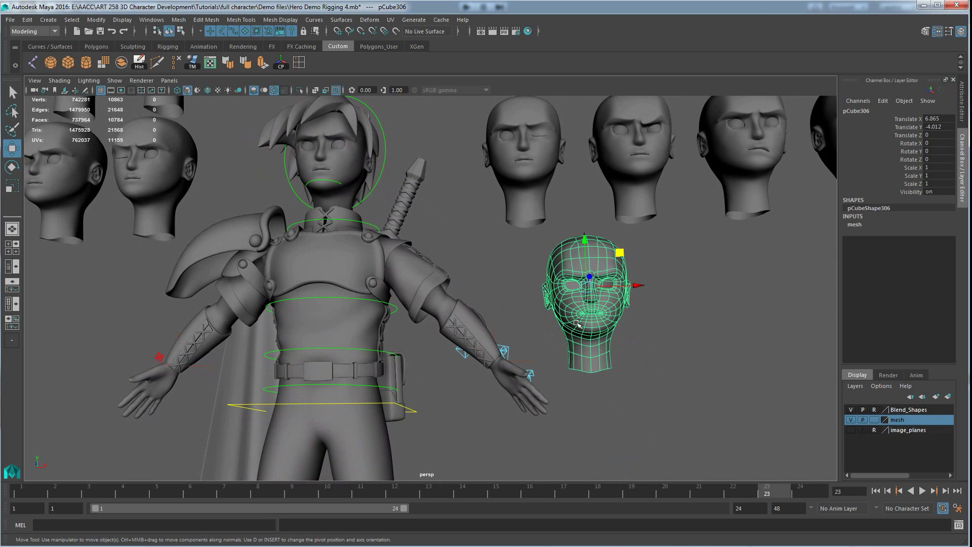
# Select the two middle faces of the lower lip on the duplicated head
pyautogui.scroll(4, 602, 330)
pyautogui.keyDown('alt'); pyautogui.moveTo(603, 332); pyautogui.dragTo(472, 307, button='middle'); pyautogui.keyUp('alt')
pyautogui.scroll(1, 534, 323)
pyautogui.keyDown('alt'); pyautogui.moveTo(472, 307); pyautogui.dragTo(499, 342); pyautogui.keyUp('alt')
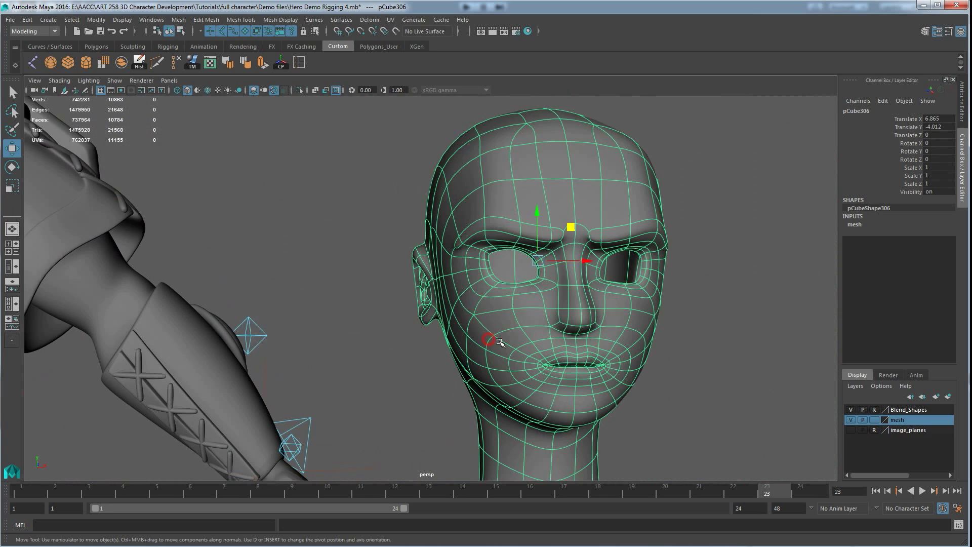
pyautogui.keyDown('alt'); pyautogui.moveTo(526, 343); pyautogui.dragTo(500, 314, button='middle'); pyautogui.keyUp('alt')
pyautogui.moveTo(500, 314); pyautogui.dragTo(550, 341, button='right')
pyautogui.click(638, 358)
pyautogui.keyDown('shift'); pyautogui.click(615, 359); pyautogui.keyUp('shift')
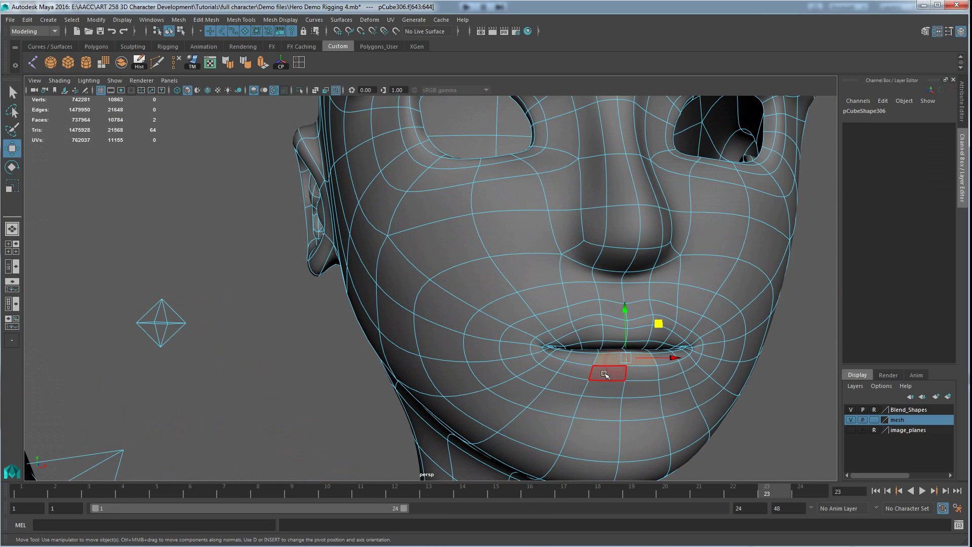
# Try moving the two lower-lip faces without soft selection, and undo the move
pyautogui.keyDown('alt'); pyautogui.moveTo(641, 389); pyautogui.dragTo(646, 383); pyautogui.keyUp('alt')
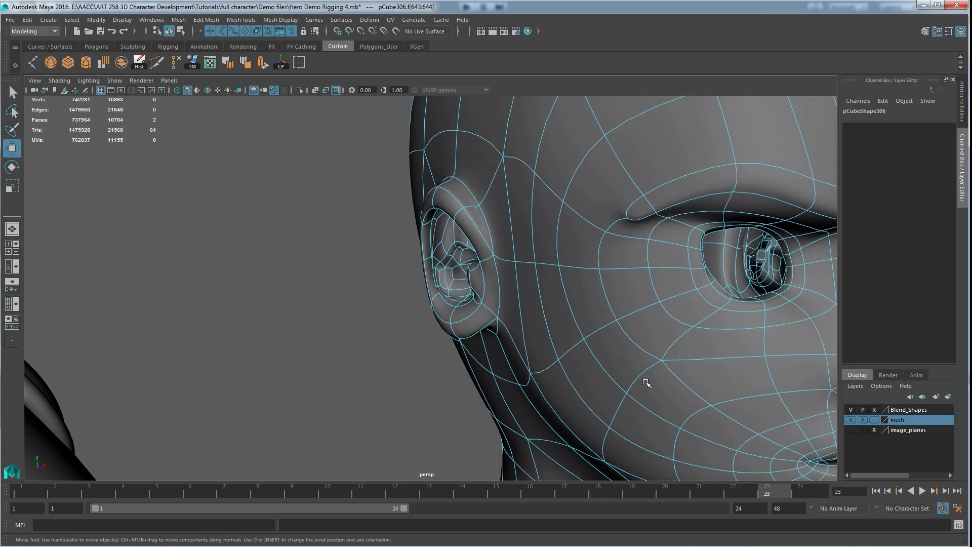
pyautogui.press('f')
pyautogui.scroll(-5, 566, 371)
pyautogui.keyDown('alt'); pyautogui.moveTo(566, 371); pyautogui.dragTo(448, 324); pyautogui.keyUp('alt')
pyautogui.hotkey('ctrl', 'z')
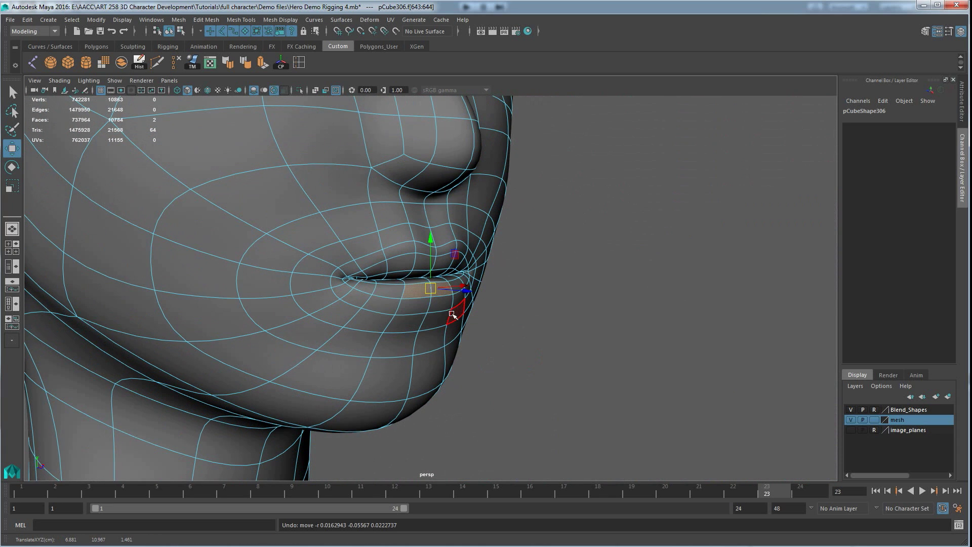
# Turn on Soft Select for the Move tool with a falloff radius of 0.20 and Surface falloff mode
pyautogui.doubleClick(12, 148)
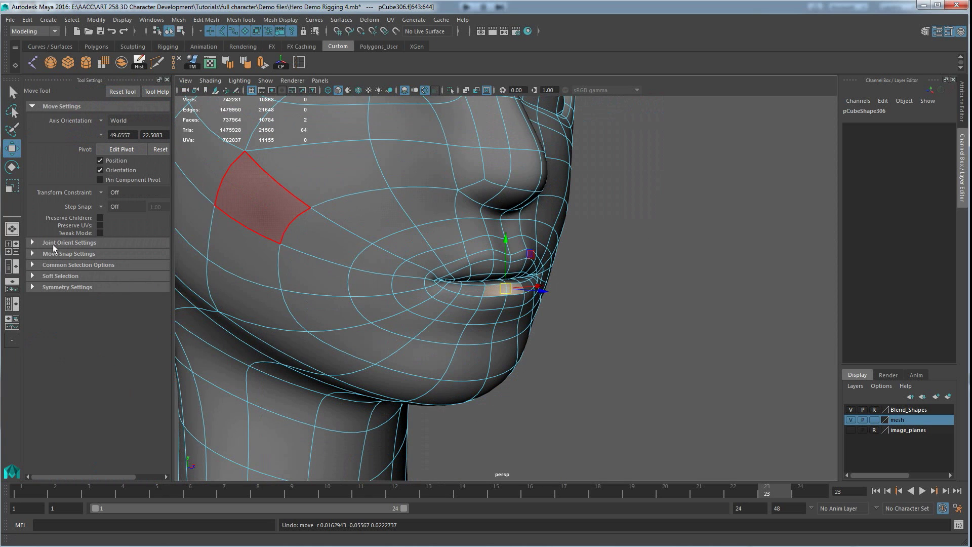
pyautogui.click(50, 276)
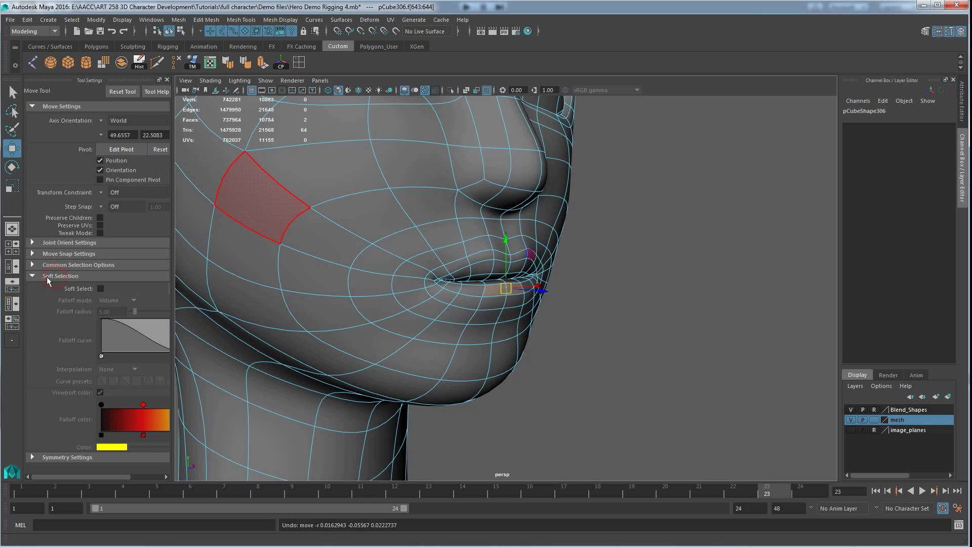
pyautogui.click(100, 288)
pyautogui.scroll(-3, 391, 301)
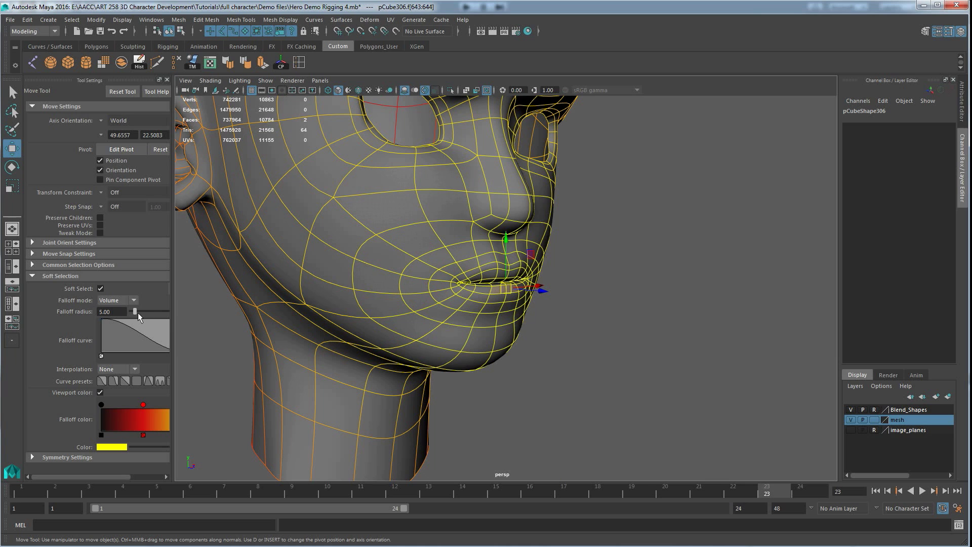
pyautogui.click(132, 312)
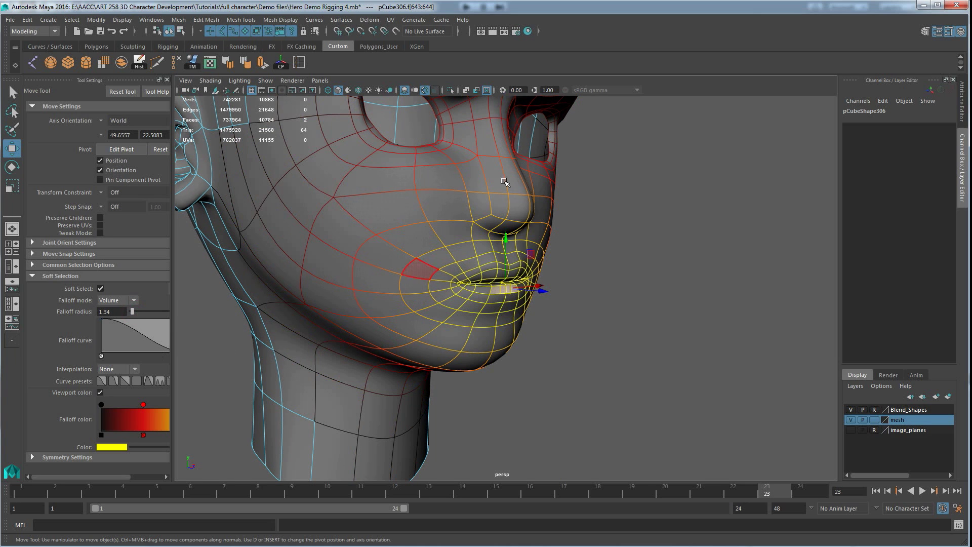
pyautogui.doubleClick(101, 312)
pyautogui.write('.2')
pyautogui.press('Return')
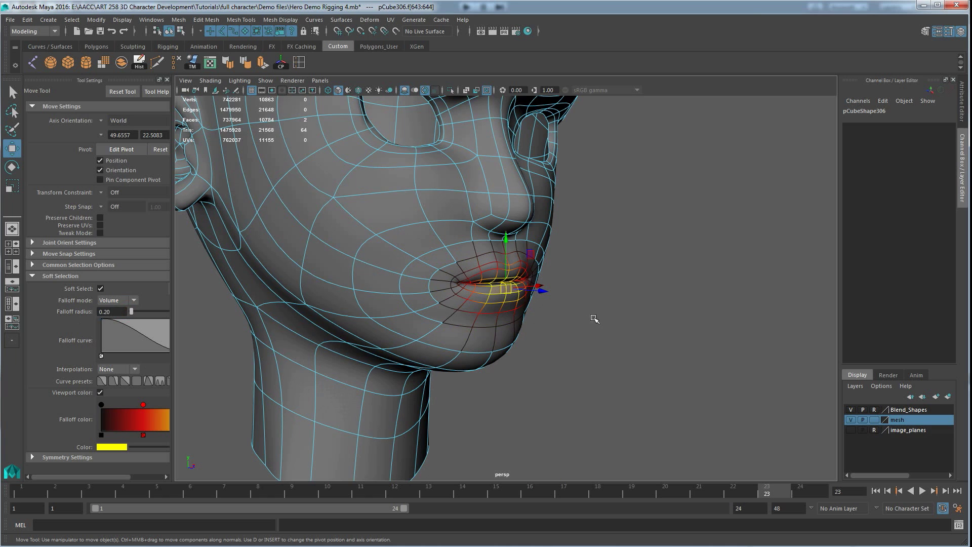
pyautogui.click(133, 300)
pyautogui.click(117, 322)
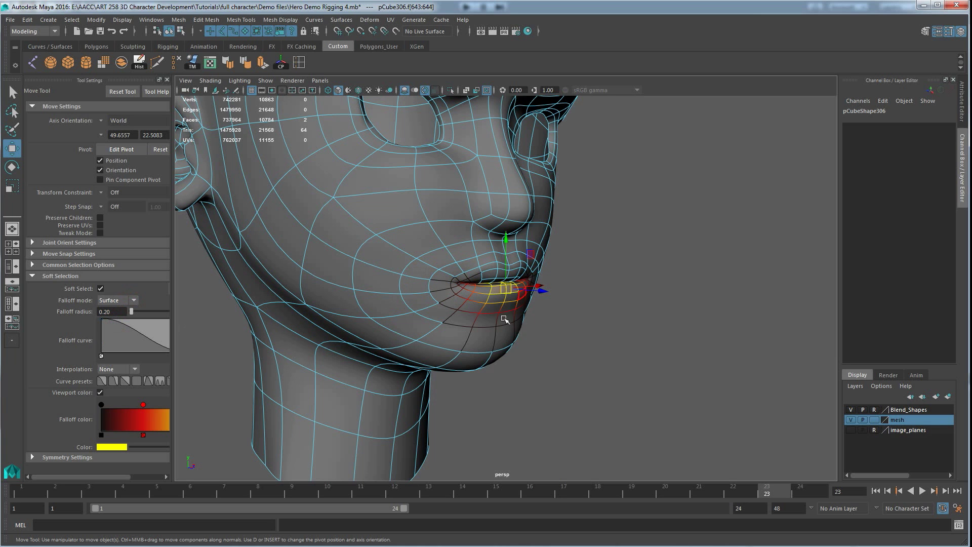
# Pull the lower lip of the duplicated head upward and slightly forward using the soft selection
pyautogui.keyDown('alt'); pyautogui.moveTo(502, 335); pyautogui.dragTo(519, 334); pyautogui.keyUp('alt')
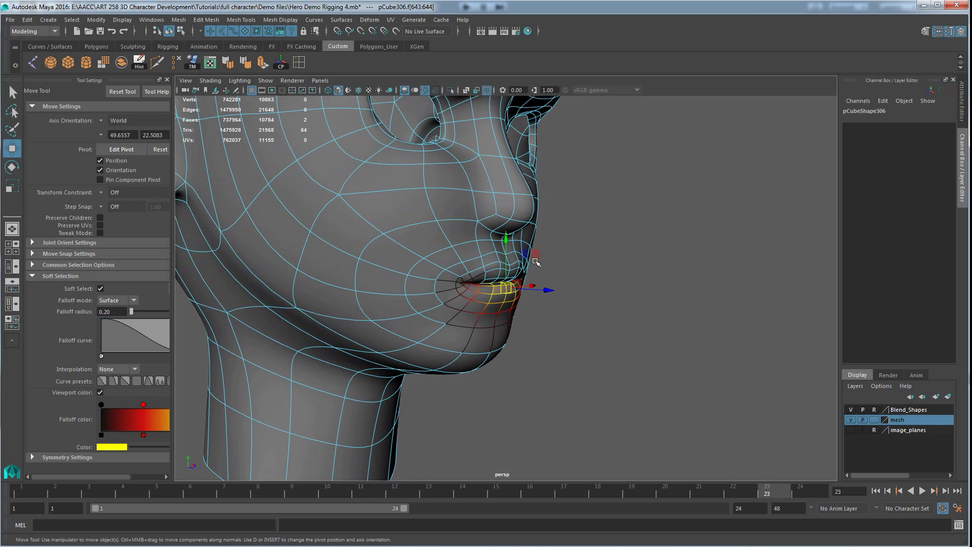
pyautogui.moveTo(535, 255); pyautogui.dragTo(548, 242)
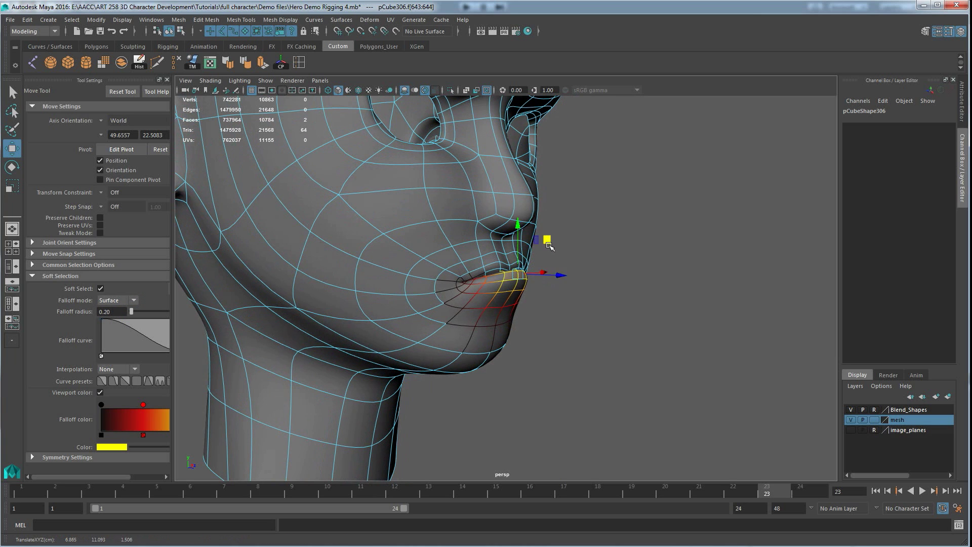
pyautogui.keyDown('alt'); pyautogui.moveTo(549, 286); pyautogui.dragTo(501, 299); pyautogui.keyUp('alt')
pyautogui.keyDown('alt'); pyautogui.moveTo(503, 299); pyautogui.dragTo(481, 304, button='right'); pyautogui.keyUp('alt')
pyautogui.keyDown('alt'); pyautogui.moveTo(481, 304); pyautogui.dragTo(420, 295); pyautogui.keyUp('alt')
# Select a face on the cheek, set the soft selection falloff radius to 1.00, and try moving the cheek
pyautogui.click(441, 290)
pyautogui.hotkey('ctrl', 'z')
pyautogui.doubleClick(109, 312)
pyautogui.write('1')
pyautogui.press('Return')
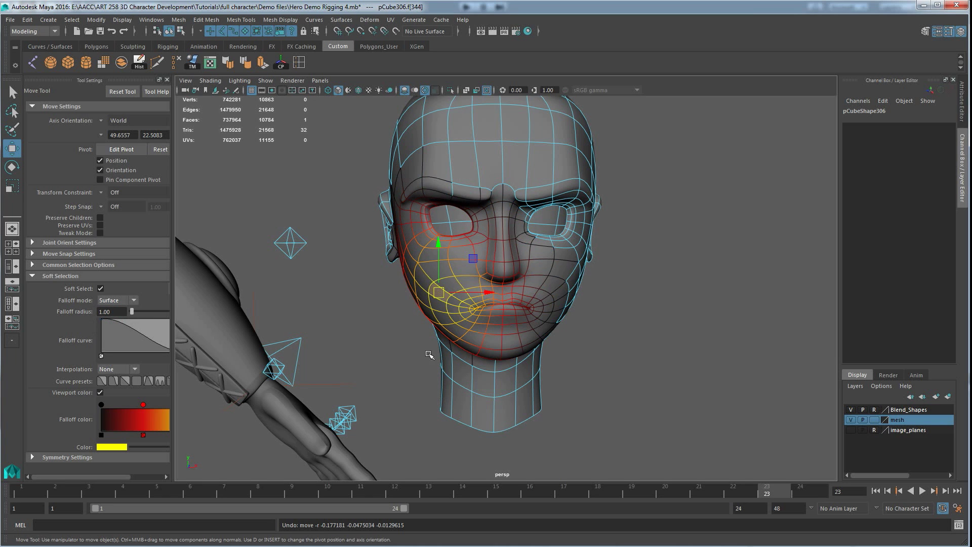
pyautogui.moveTo(438, 293); pyautogui.dragTo(435, 254)
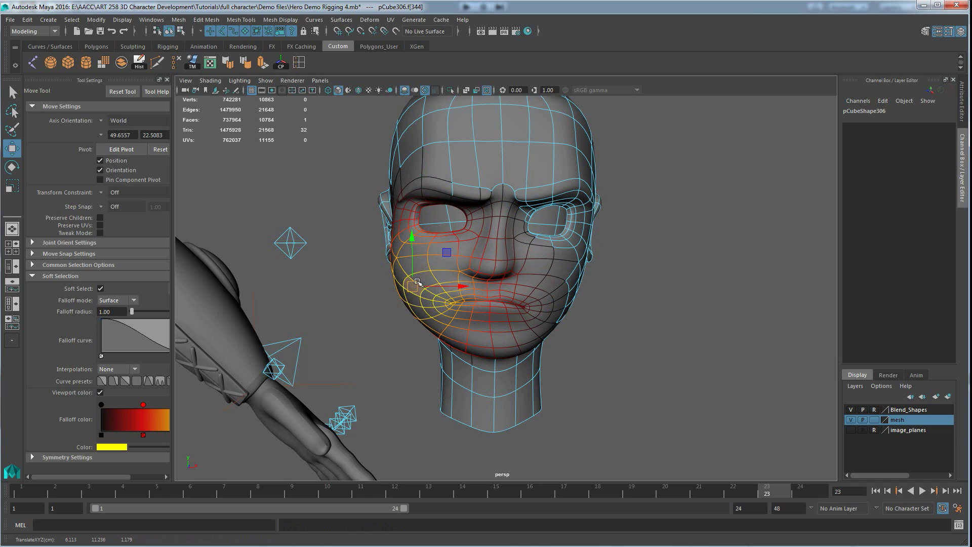
pyautogui.hotkey('ctrl', 'z')
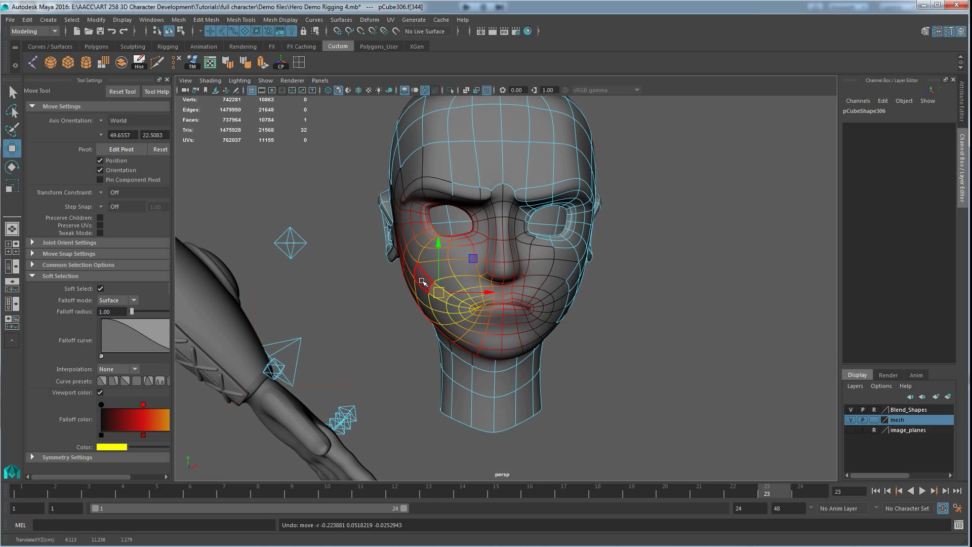
# Turn off Soft Select and try moving the single cheek face on its own
pyautogui.click(101, 288)
pyautogui.moveTo(438, 294); pyautogui.dragTo(434, 296)
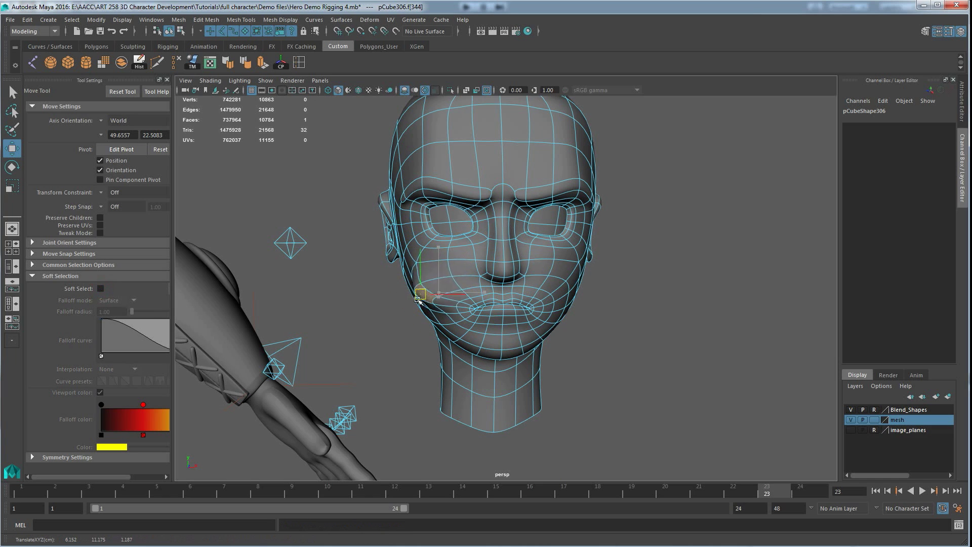
pyautogui.hotkey('ctrl', 'z')
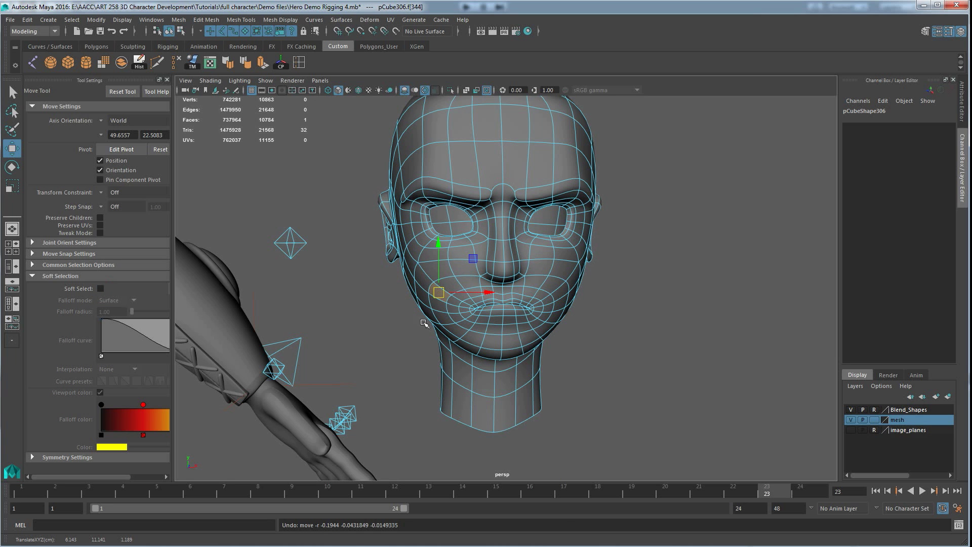
# Return the duplicated head to object mode and clear the selection
pyautogui.moveTo(519, 276); pyautogui.dragTo(562, 262, button='right')
pyautogui.click(586, 306)
pyautogui.keyDown('alt'); pyautogui.moveTo(587, 306); pyautogui.dragTo(585, 330); pyautogui.keyUp('alt')
pyautogui.scroll(-6, 483, 323)
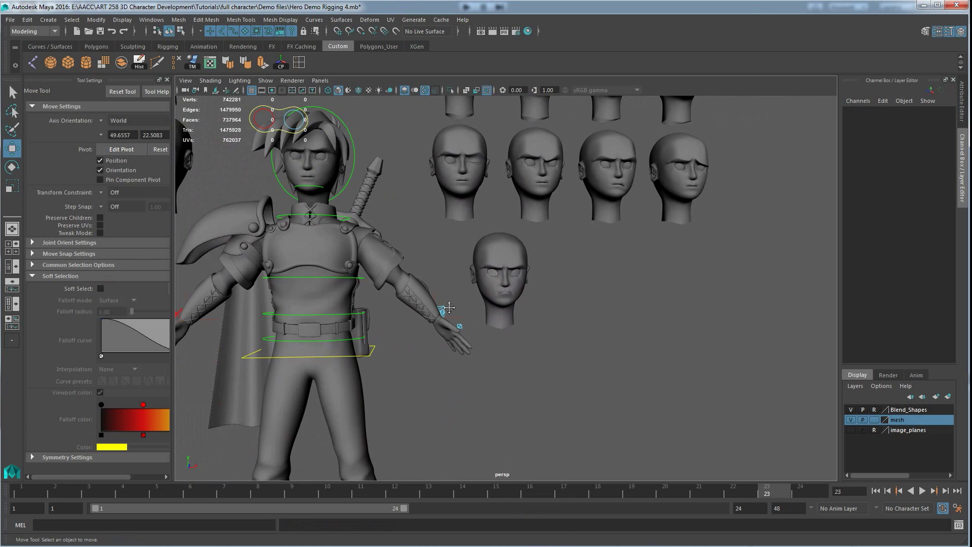
# Compare the character's original head with the reshaped duplicate by selecting each one
pyautogui.keyDown('alt'); pyautogui.moveTo(449, 307); pyautogui.dragTo(445, 345); pyautogui.keyUp('alt')
pyautogui.scroll(3, 439, 314)
pyautogui.keyDown('alt'); pyautogui.moveTo(433, 290); pyautogui.dragTo(432, 324, button='middle'); pyautogui.keyUp('alt')
pyautogui.click(319, 188)
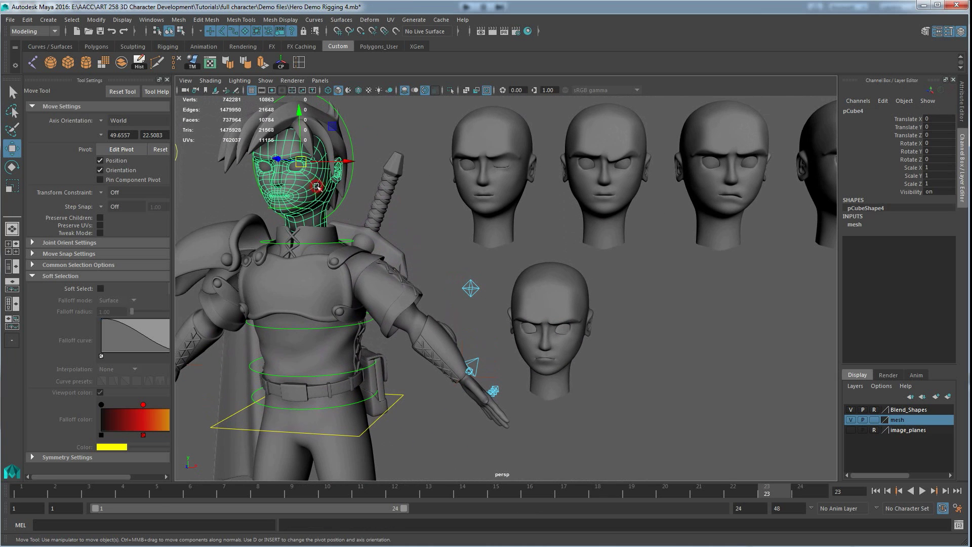
pyautogui.click(535, 284)
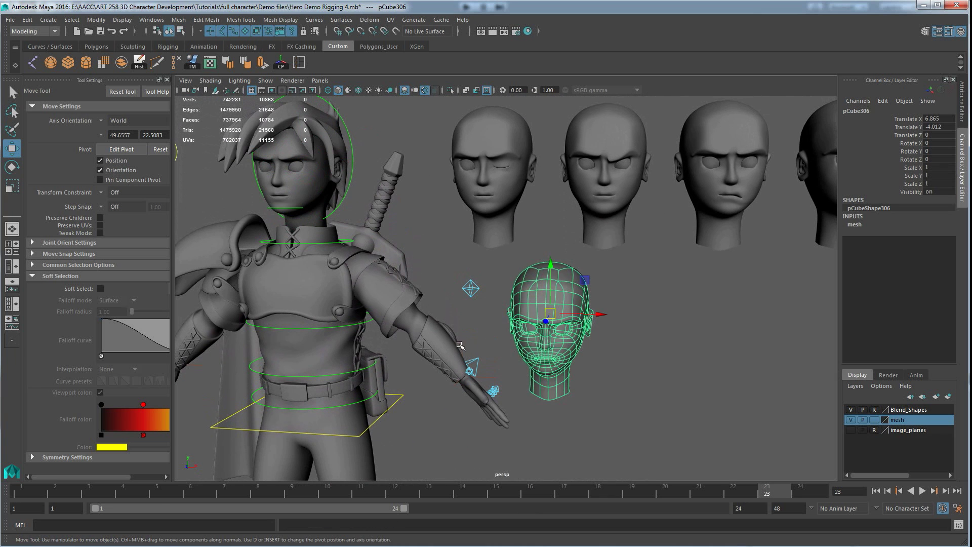
pyautogui.scroll(-3, 459, 346)
pyautogui.keyDown('alt'); pyautogui.moveTo(501, 338); pyautogui.dragTo(527, 373, button='middle'); pyautogui.keyUp('alt')
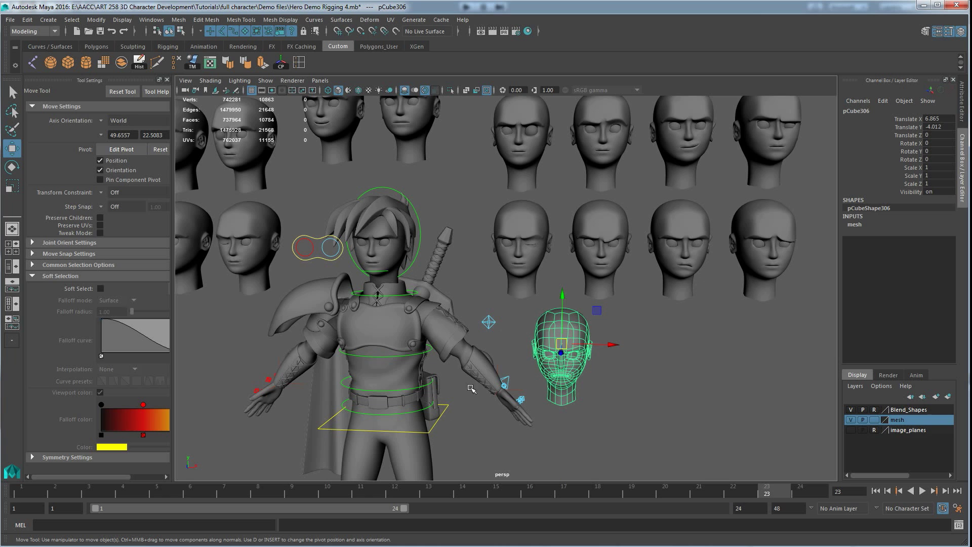
pyautogui.click(629, 438)
pyautogui.keyDown('alt'); pyautogui.moveTo(629, 438); pyautogui.dragTo(528, 345); pyautogui.keyUp('alt')
# Make the Blend_Shapes layer selectable and select the reshaped head plus the two eye-blink heads beside the character
pyautogui.click(560, 328)
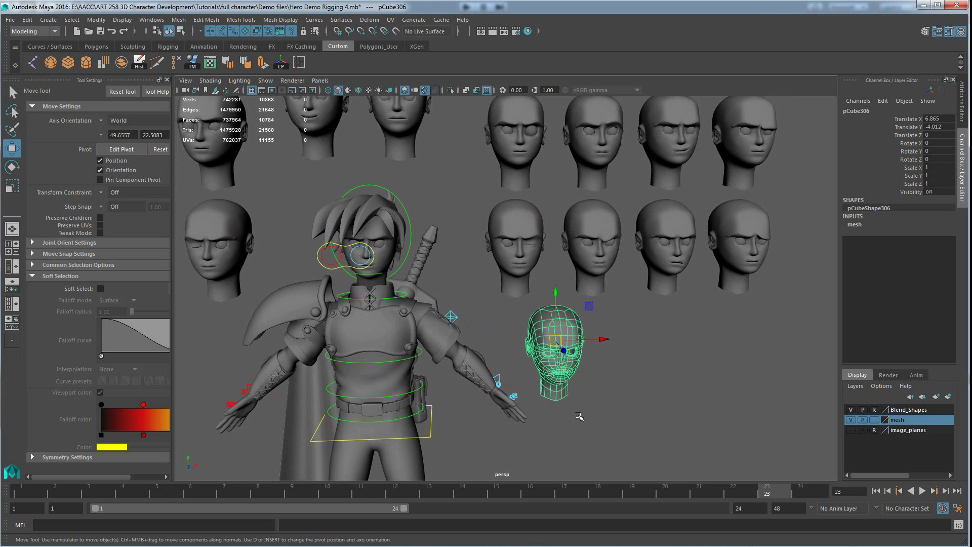
pyautogui.click(873, 409)
pyautogui.keyDown('shift'); pyautogui.click(536, 215); pyautogui.keyUp('shift')
pyautogui.keyDown('shift'); pyautogui.click(234, 210); pyautogui.keyUp('shift')
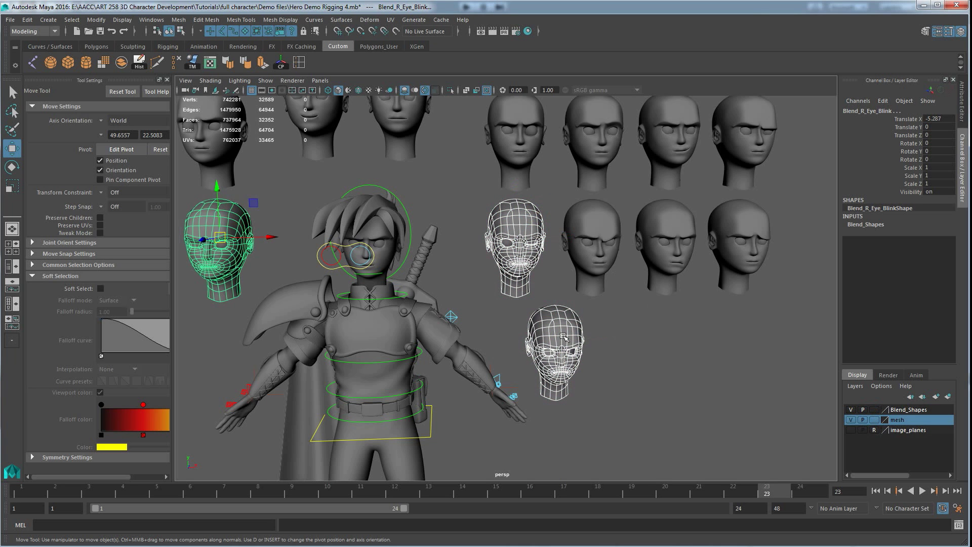
# Add the character's original head to the selection last, as the base shape
pyautogui.press('a')
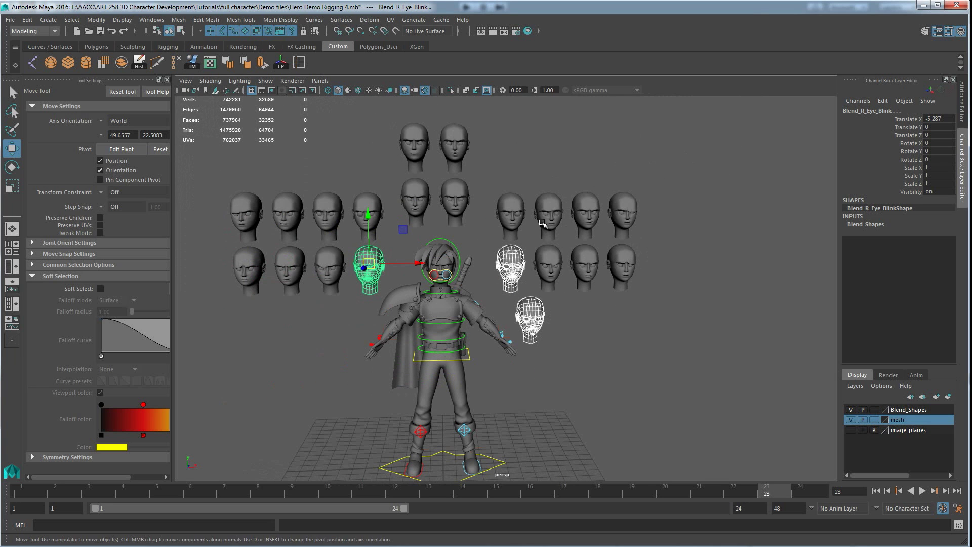
pyautogui.scroll(5, 422, 233)
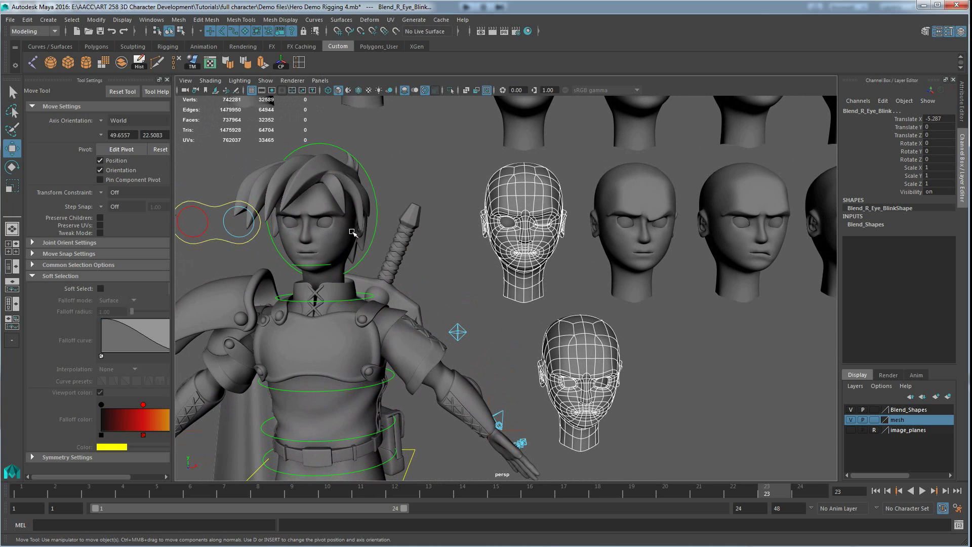
pyautogui.keyDown('shift'); pyautogui.click(335, 245); pyautogui.keyUp('shift')
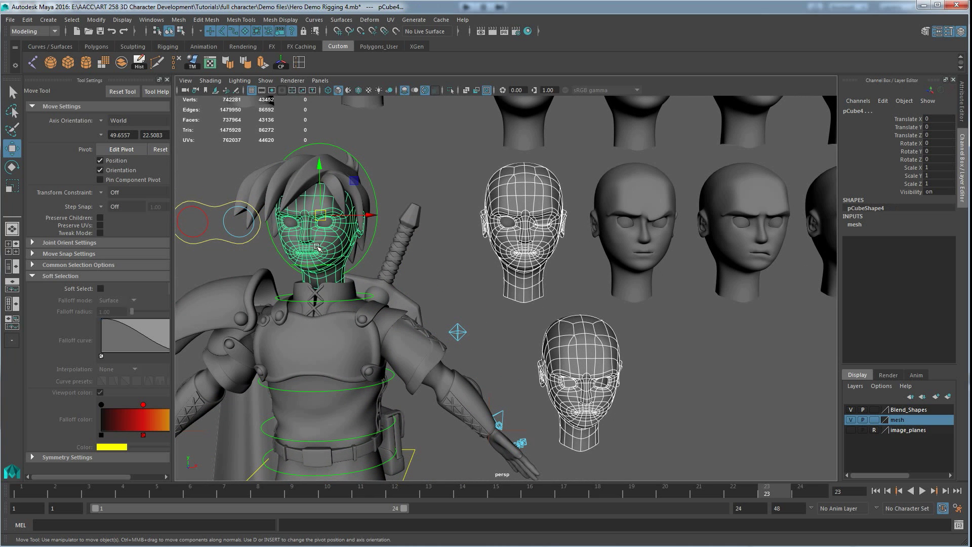
pyautogui.scroll(-2, 314, 243)
pyautogui.scroll(-2, 363, 240)
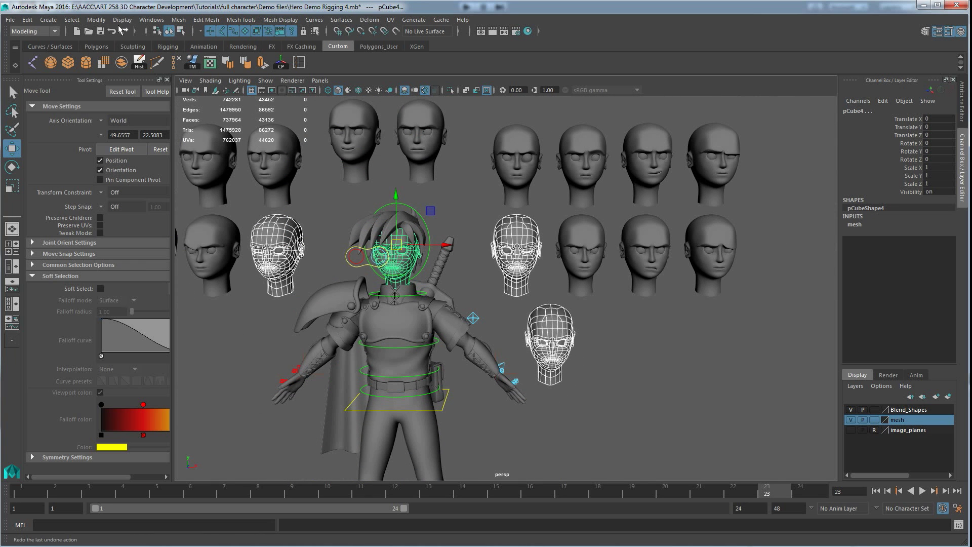
# Create a blend shape from the selected heads with Local origin, envelope 1.0000 and Check topology enabled, and clear the selection
pyautogui.click(375, 21)
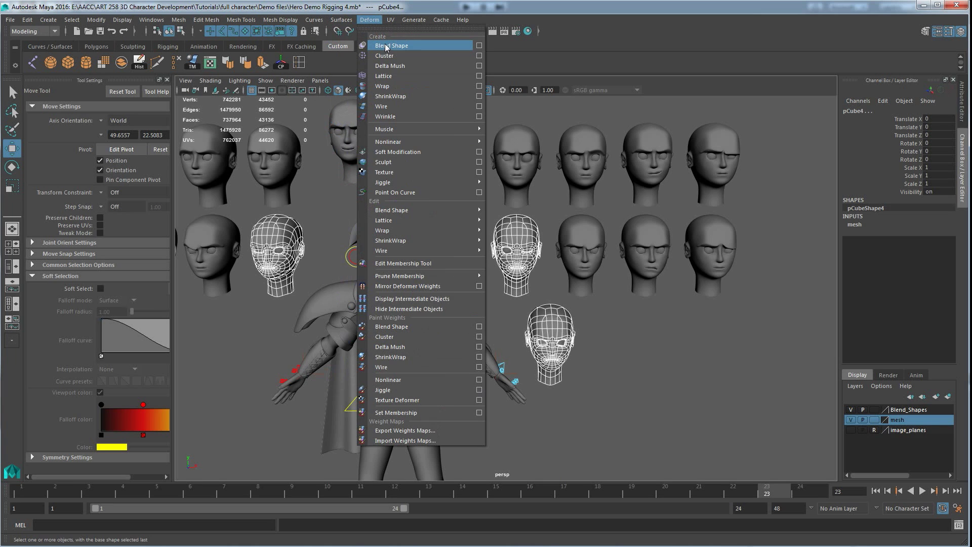
pyautogui.click(479, 46)
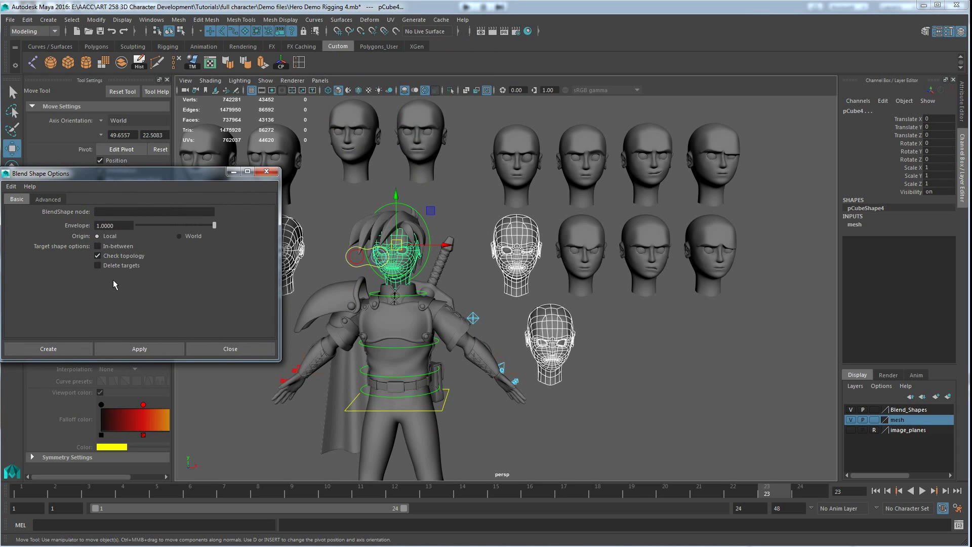
pyautogui.click(122, 345)
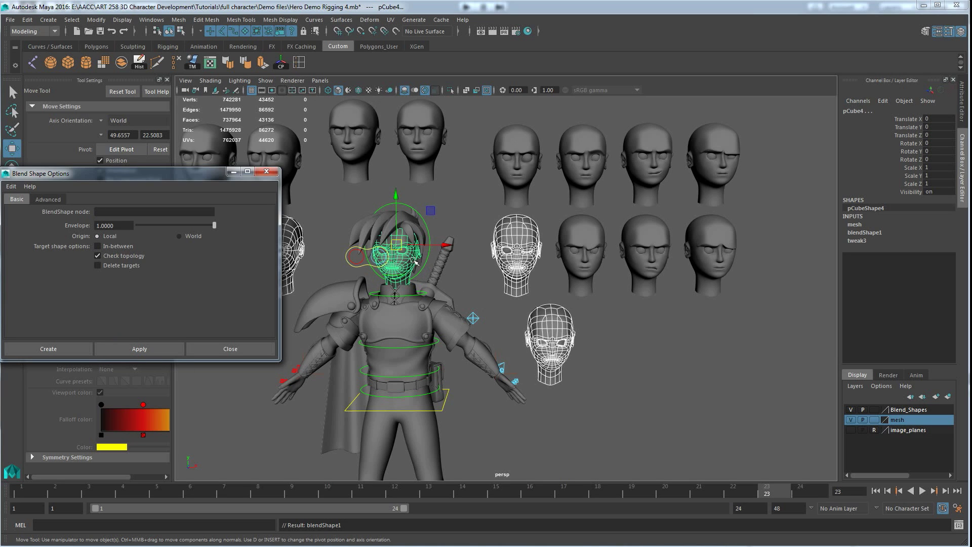
pyautogui.click(464, 277)
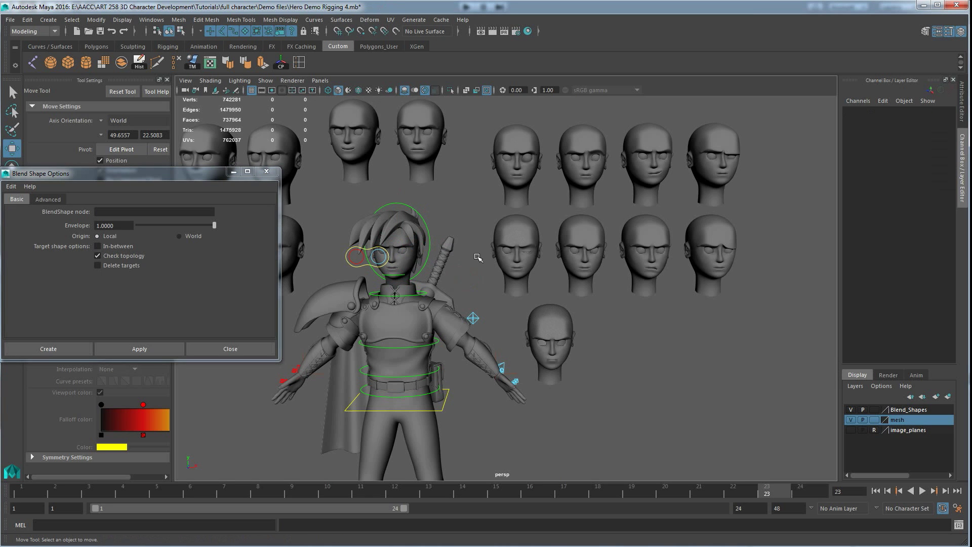
# Open the Blend Shape editor for the character's original head, enlarge its window, and clear the selection
pyautogui.scroll(5, 400, 273)
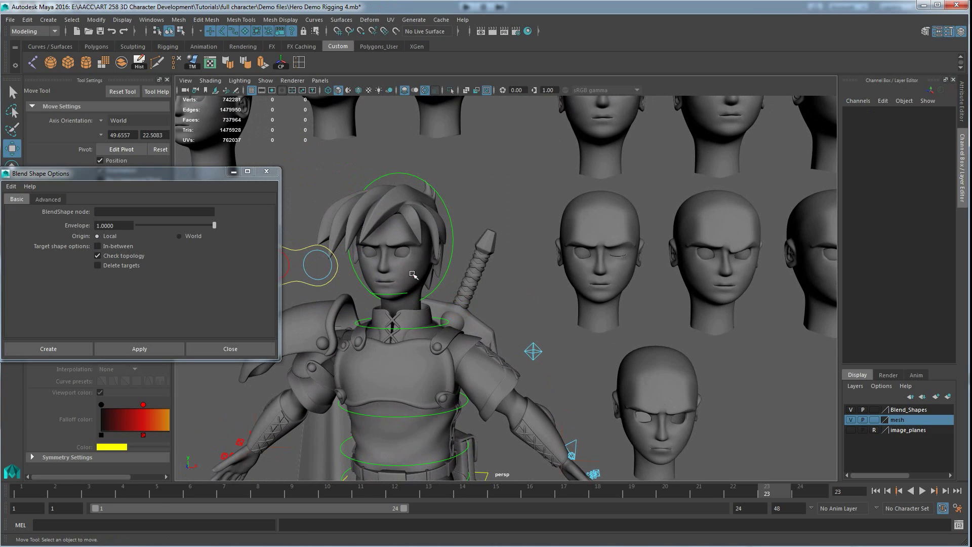
pyautogui.click(412, 275)
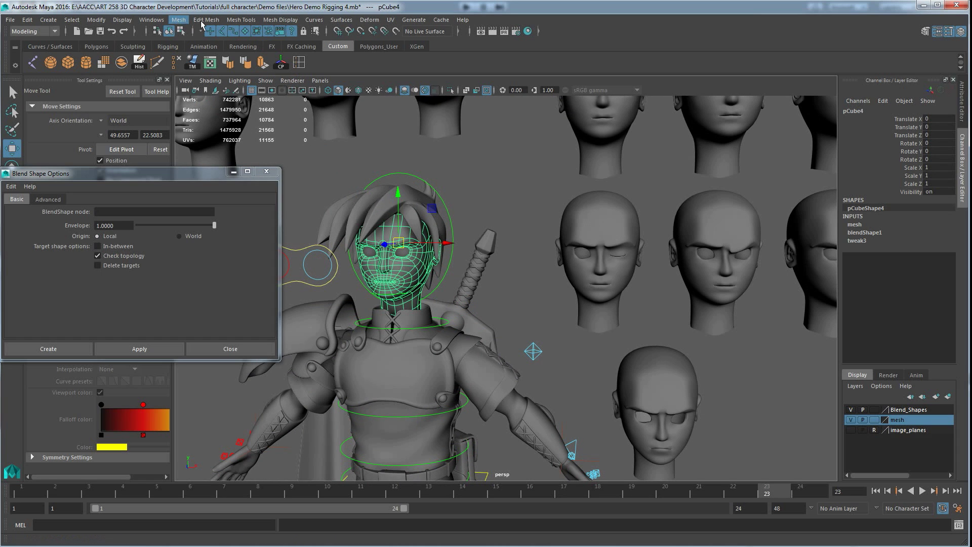
pyautogui.click(158, 20)
pyautogui.moveTo(169, 58)
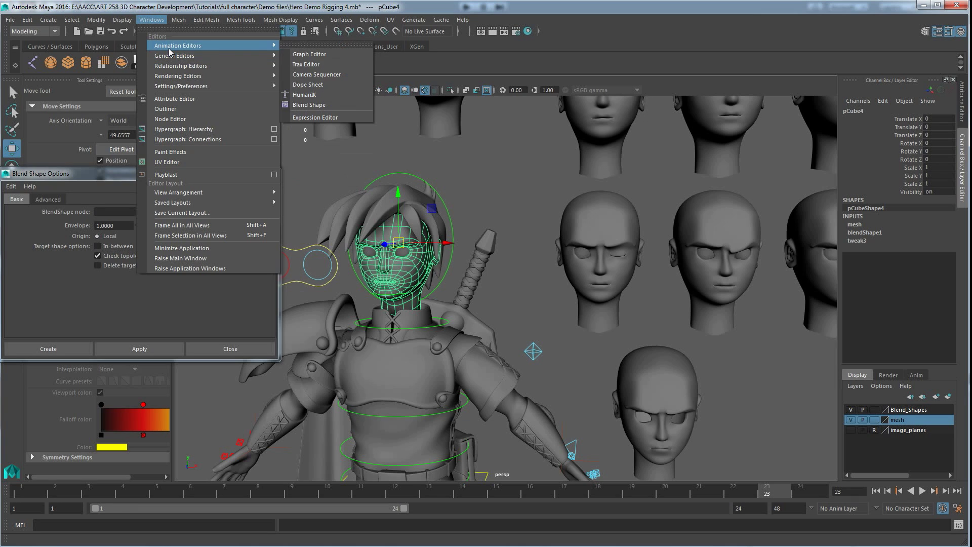
pyautogui.click(303, 106)
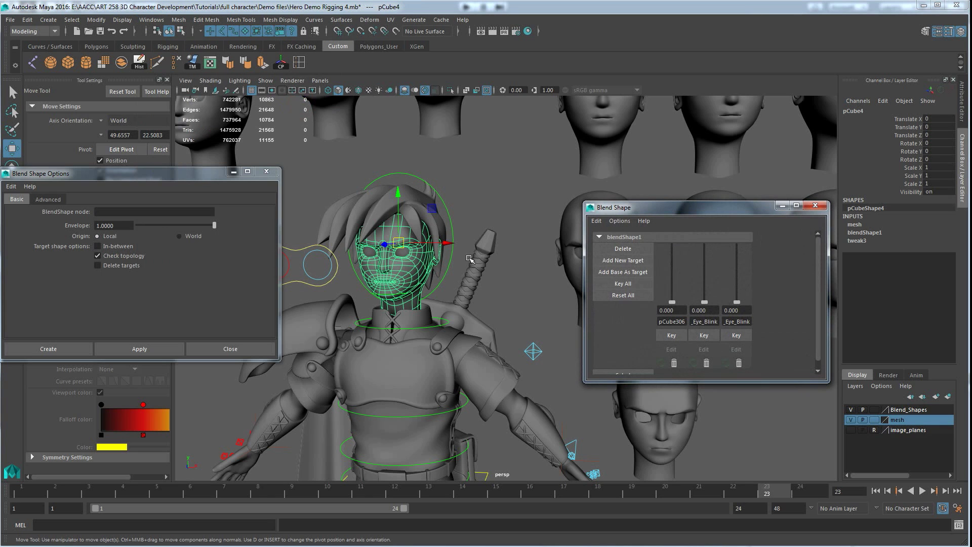
pyautogui.moveTo(809, 381); pyautogui.dragTo(809, 460)
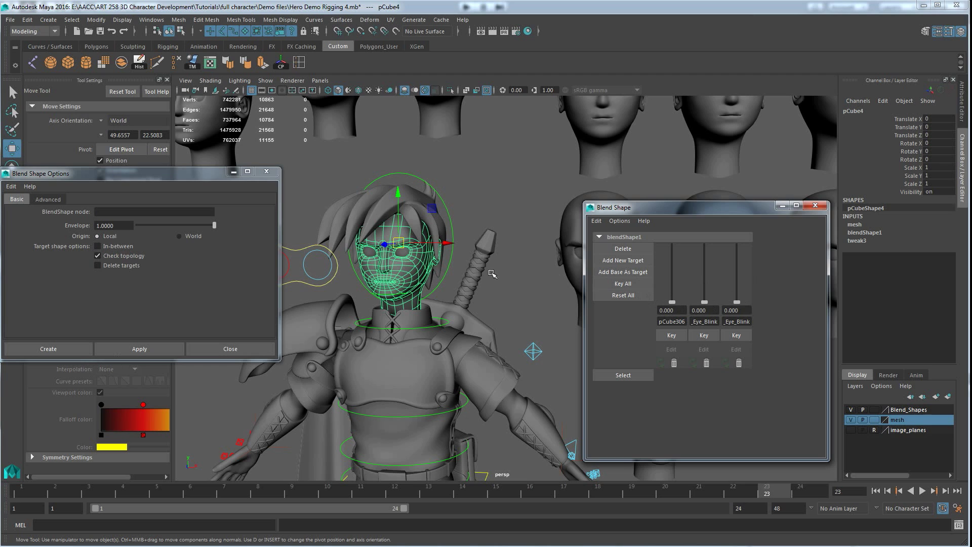
pyautogui.click(517, 295)
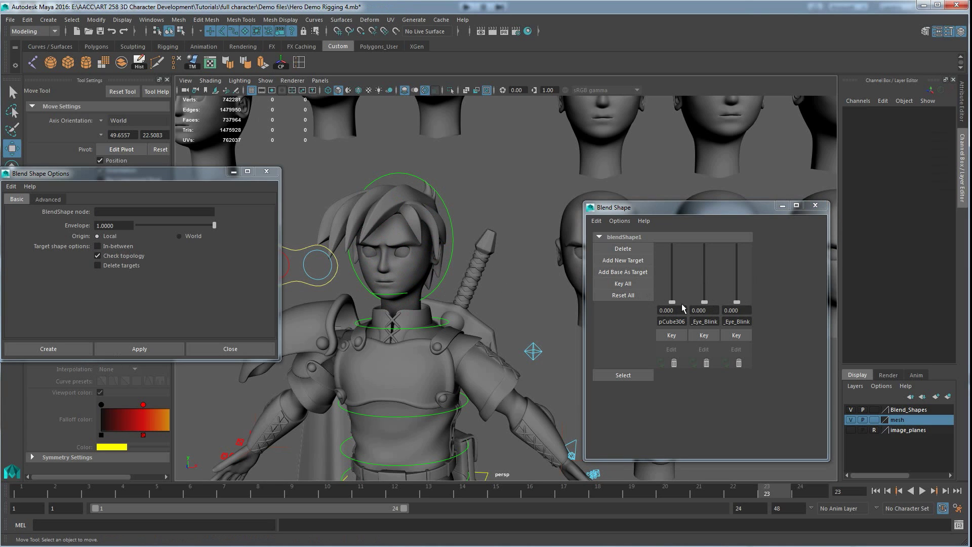
# Try out the three blend shape sliders on the character's face and return them all to 0
pyautogui.moveTo(672, 302)
pyautogui.mouseDown()
pyautogui.moveTo(677, 239)
pyautogui.moveTo(677, 314)
pyautogui.mouseUp()
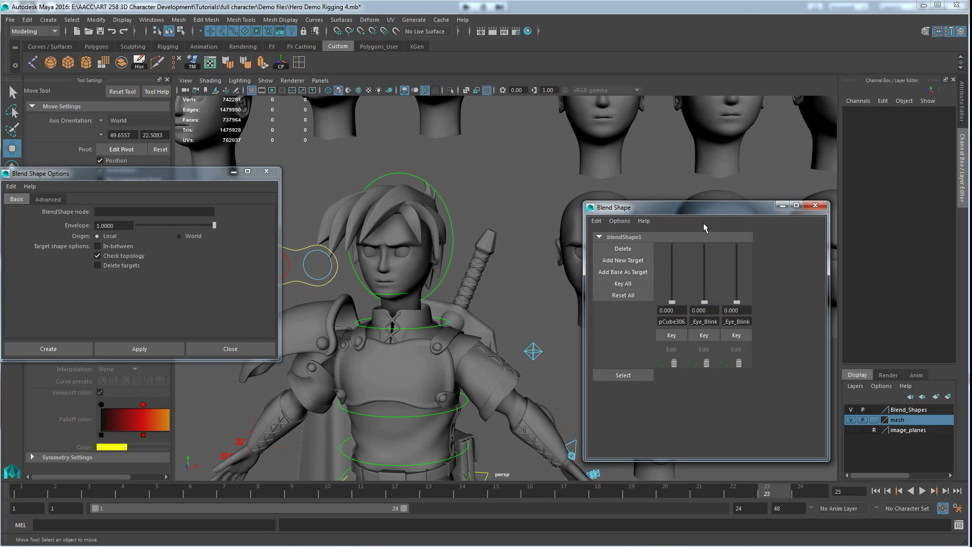
pyautogui.moveTo(706, 253); pyautogui.dragTo(709, 229)
pyautogui.moveTo(736, 302); pyautogui.dragTo(737, 243)
pyautogui.moveTo(668, 278); pyautogui.dragTo(697, 248)
pyautogui.moveTo(703, 294); pyautogui.dragTo(703, 304)
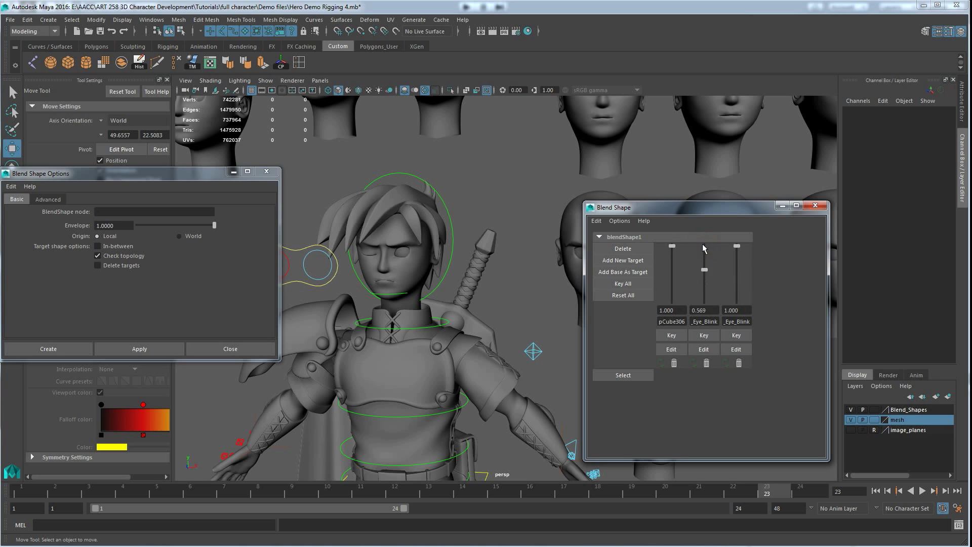
pyautogui.moveTo(671, 246); pyautogui.dragTo(671, 313)
pyautogui.moveTo(737, 246); pyautogui.dragTo(735, 318)
# Turn on the display of joints in the perspective viewport
pyautogui.scroll(-5, 475, 266)
pyautogui.keyDown('alt'); pyautogui.moveTo(477, 249); pyautogui.dragTo(477, 271, button='middle'); pyautogui.keyUp('alt')
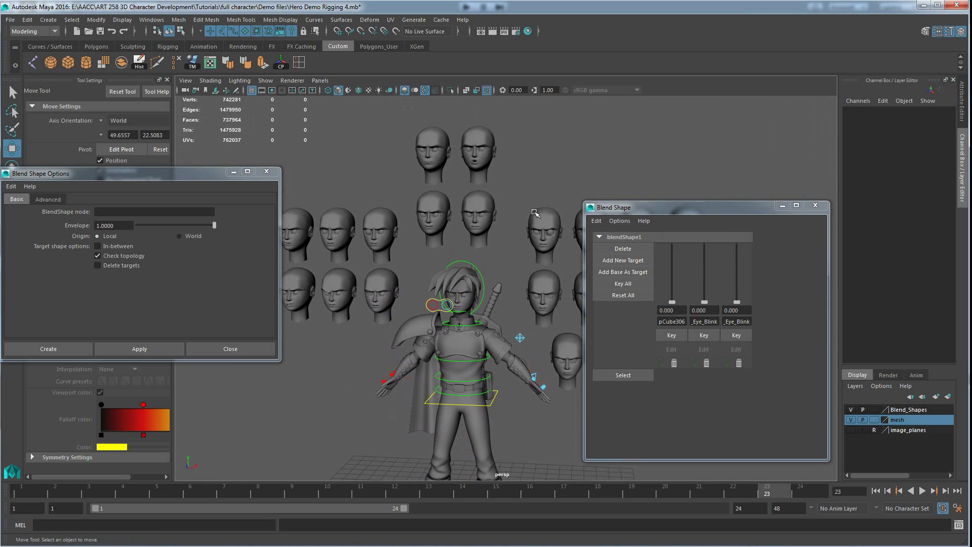
pyautogui.keyDown('alt'); pyautogui.moveTo(512, 312); pyautogui.dragTo(475, 269, button='middle'); pyautogui.keyUp('alt')
pyautogui.scroll(3, 439, 284)
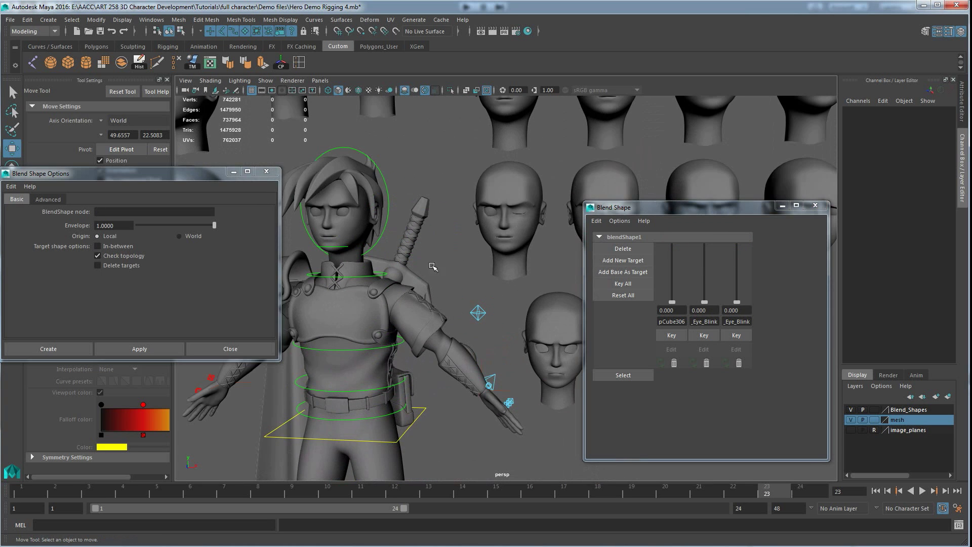
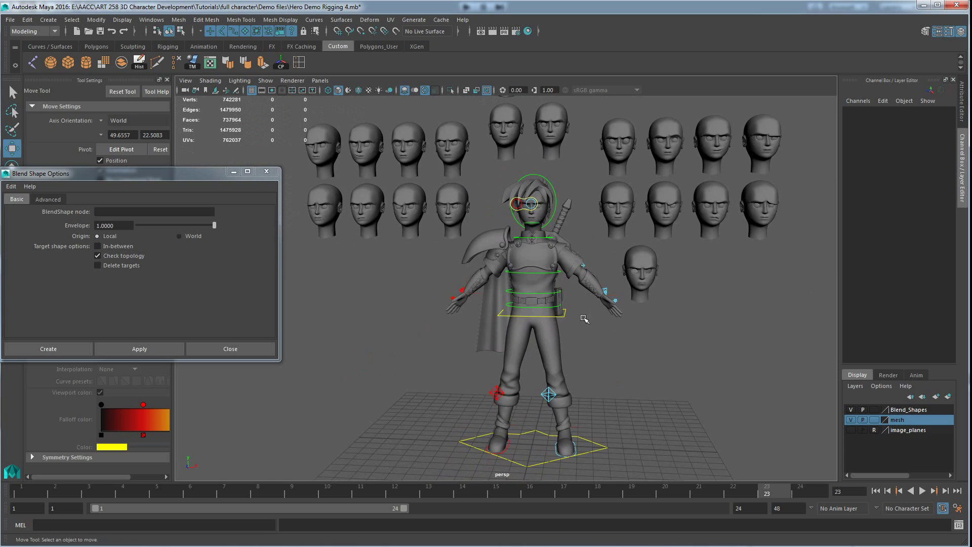
pyautogui.click(265, 81)
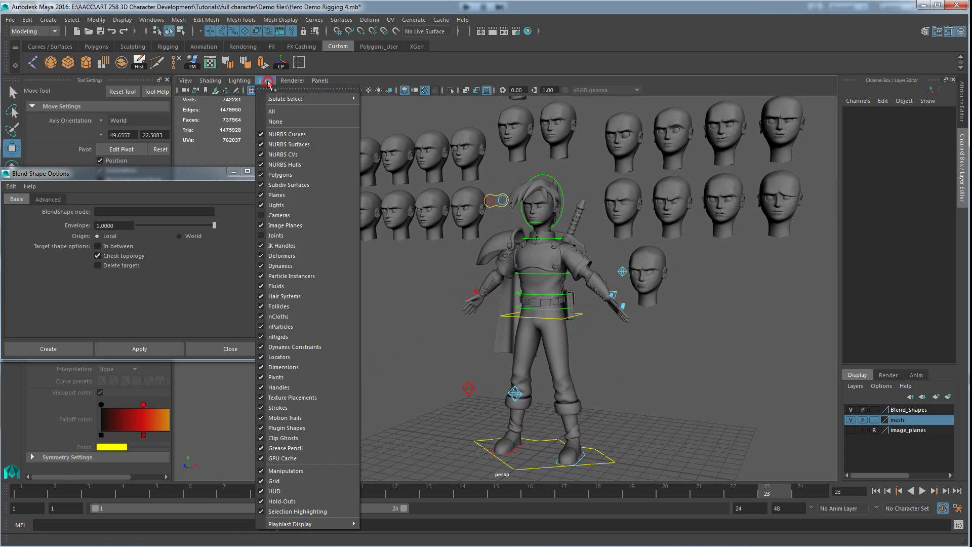
pyautogui.click(274, 236)
pyautogui.scroll(3, 557, 304)
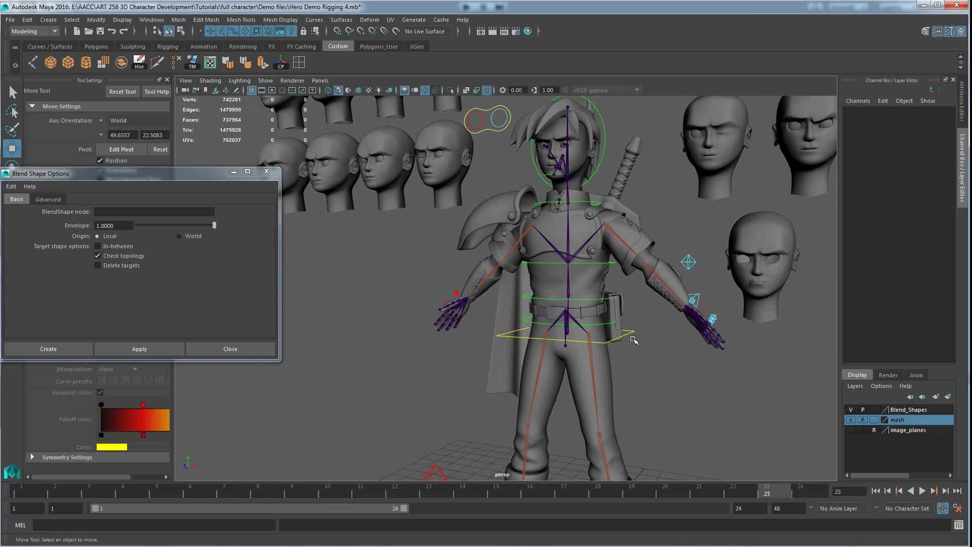
# Try moving the root control at the character's hips and undo the move
pyautogui.click(562, 324)
pyautogui.moveTo(562, 324); pyautogui.dragTo(474, 360)
pyautogui.hotkey('ctrl', 'z')
pyautogui.keyDown('alt'); pyautogui.moveTo(569, 302); pyautogui.dragTo(653, 382, button='right'); pyautogui.keyUp('alt')
pyautogui.keyDown('alt'); pyautogui.moveTo(653, 382); pyautogui.dragTo(564, 358, button='middle'); pyautogui.keyUp('alt')
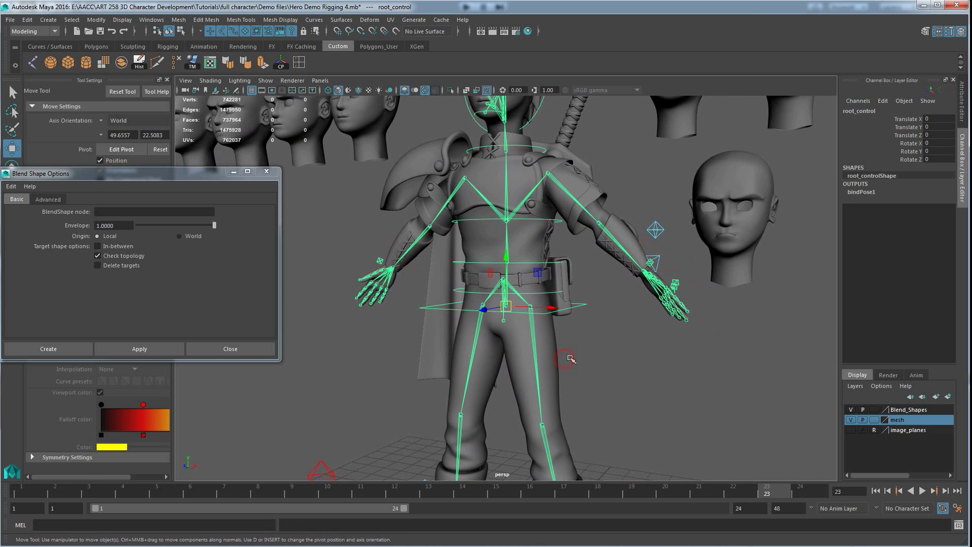
# Parent the chest plate to the chest joint
pyautogui.click(555, 348)
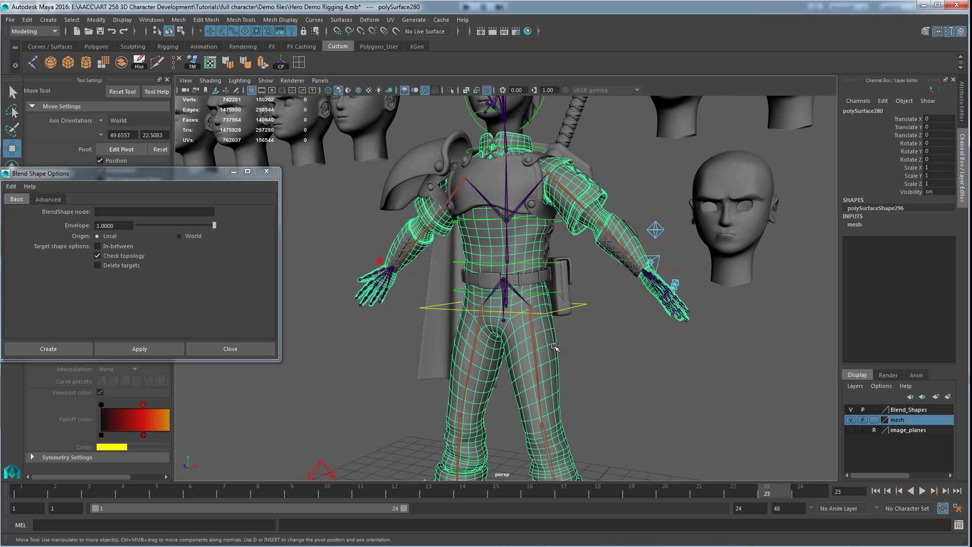
pyautogui.click(527, 168)
pyautogui.keyDown('alt'); pyautogui.moveTo(525, 195); pyautogui.dragTo(527, 318, button='middle'); pyautogui.keyUp('alt')
pyautogui.keyDown('alt'); pyautogui.moveTo(527, 319); pyautogui.dragTo(535, 292, button='right'); pyautogui.keyUp('alt')
pyautogui.click(520, 286)
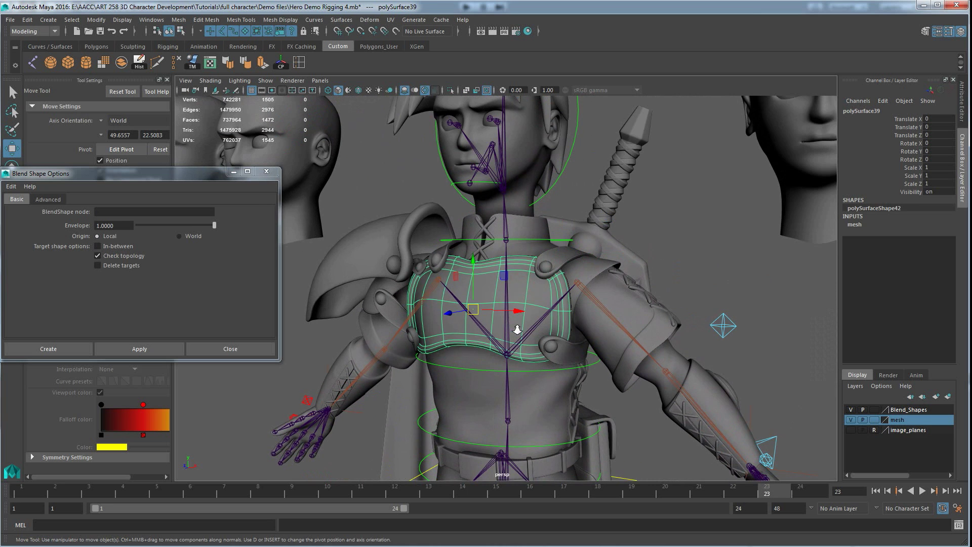
pyautogui.keyDown('alt'); pyautogui.moveTo(514, 336); pyautogui.dragTo(489, 347); pyautogui.keyUp('alt')
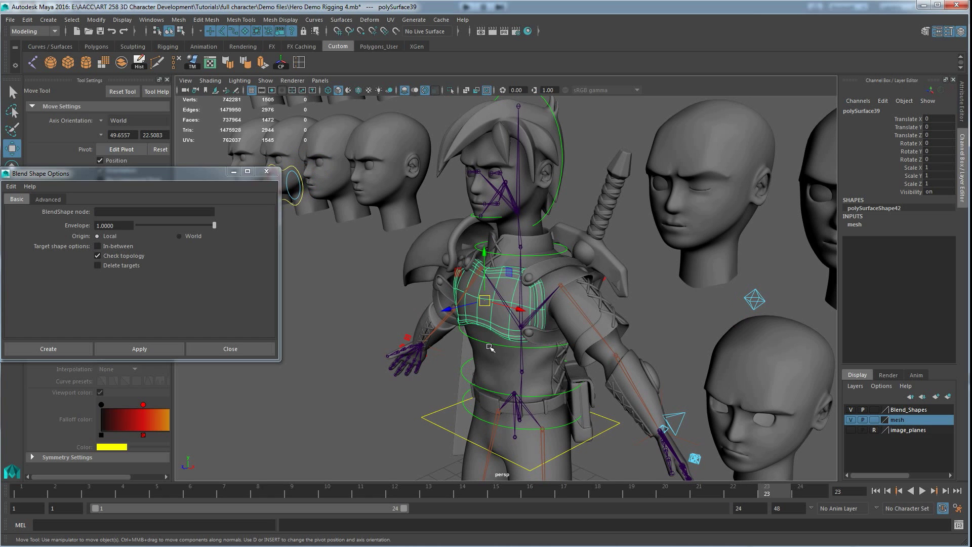
pyautogui.scroll(2, 531, 284)
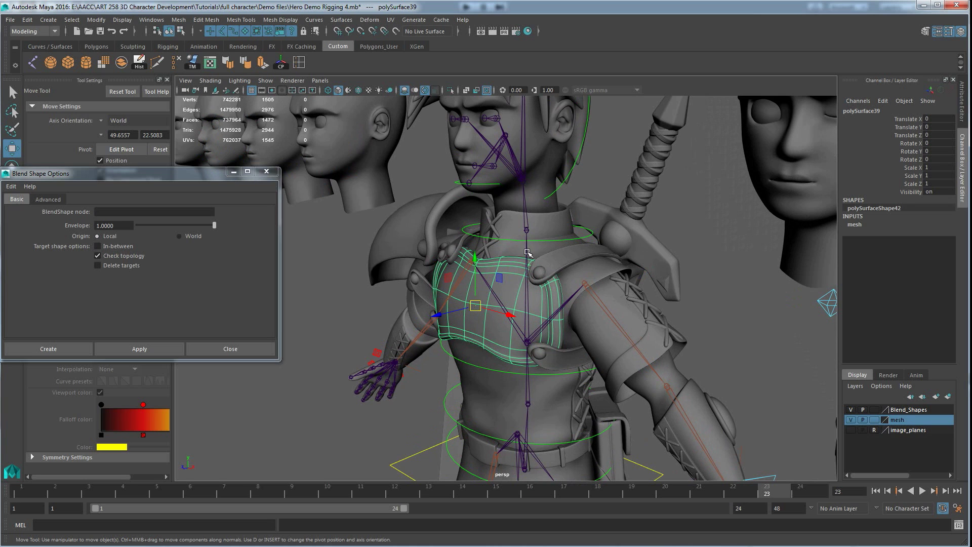
pyautogui.click(528, 250)
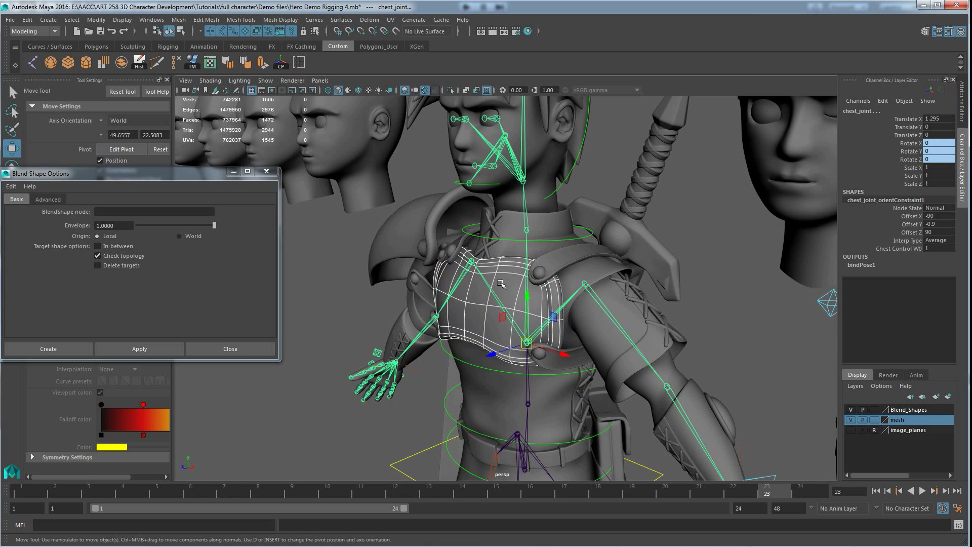
pyautogui.click(526, 270)
pyautogui.scroll(-3, 540, 406)
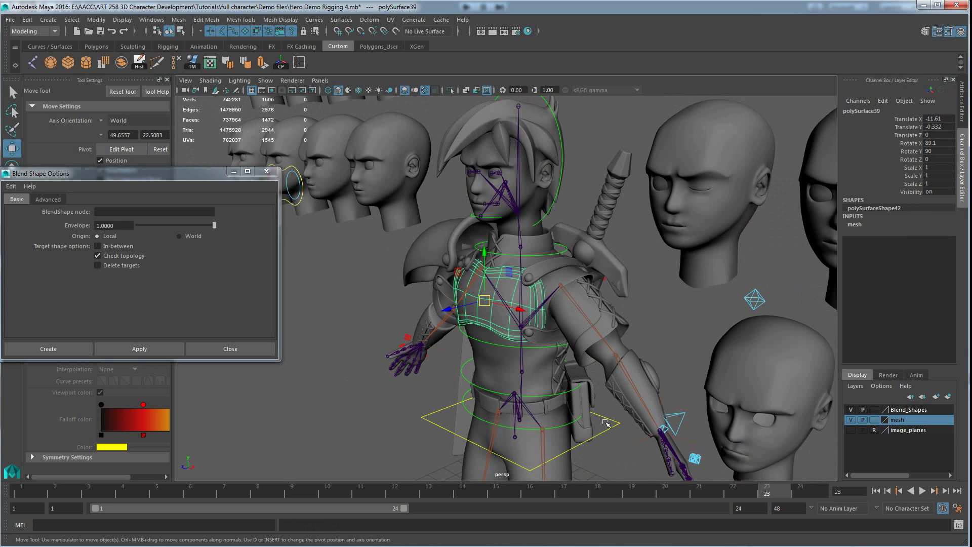
# Rotate the chest control to test how the chest plate follows, and undo the rotation
pyautogui.click(534, 330)
pyautogui.press('e')
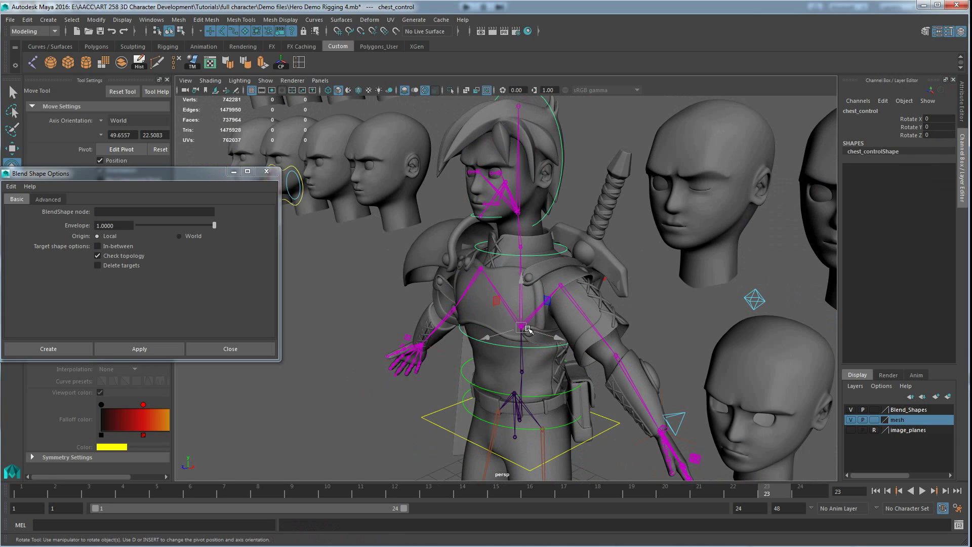
pyautogui.moveTo(524, 324); pyautogui.dragTo(536, 343)
pyautogui.hotkey('ctrl', 'z')
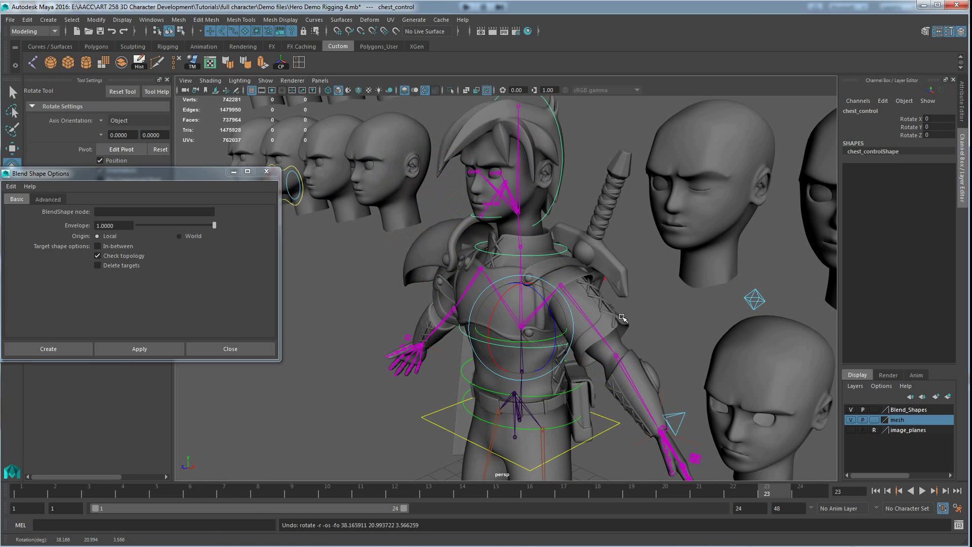
# Parent the armor strap over the sword-side shoulder, together with its front rivet, to the chest joint
pyautogui.scroll(4, 601, 330)
pyautogui.keyDown('alt'); pyautogui.moveTo(599, 325); pyautogui.dragTo(555, 341, button='middle'); pyautogui.keyUp('alt')
pyautogui.keyDown('alt'); pyautogui.moveTo(555, 340); pyautogui.dragTo(431, 344); pyautogui.keyUp('alt')
pyautogui.scroll(-4, 521, 335)
pyautogui.keyDown('alt'); pyautogui.moveTo(432, 344); pyautogui.dragTo(522, 338, button='right'); pyautogui.keyUp('alt')
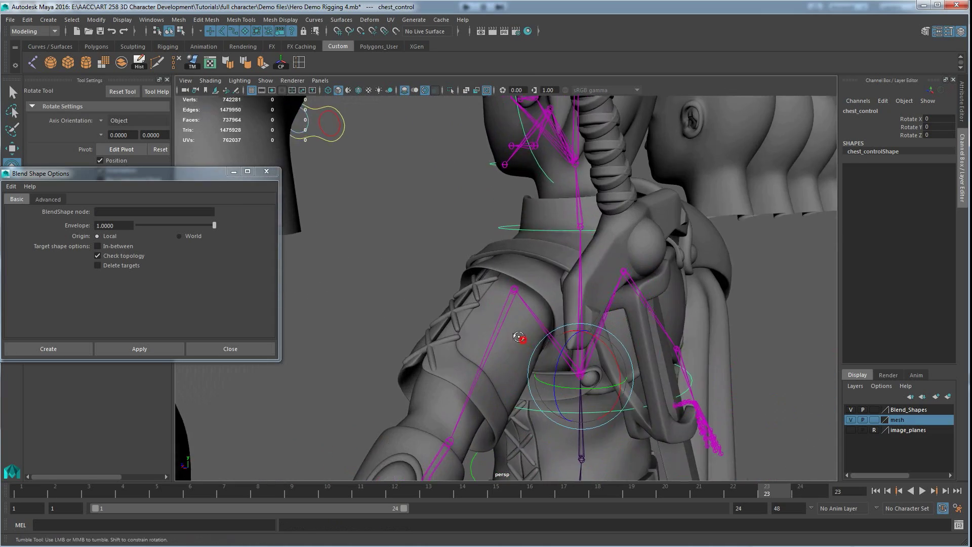
pyautogui.keyDown('alt'); pyautogui.moveTo(523, 338); pyautogui.dragTo(582, 320); pyautogui.keyUp('alt')
pyautogui.click(664, 280)
pyautogui.keyDown('alt'); pyautogui.moveTo(665, 280); pyautogui.dragTo(581, 298); pyautogui.keyUp('alt')
pyautogui.scroll(3, 529, 262)
pyautogui.keyDown('shift'); pyautogui.click(530, 262); pyautogui.keyUp('shift')
pyautogui.scroll(2, 581, 297)
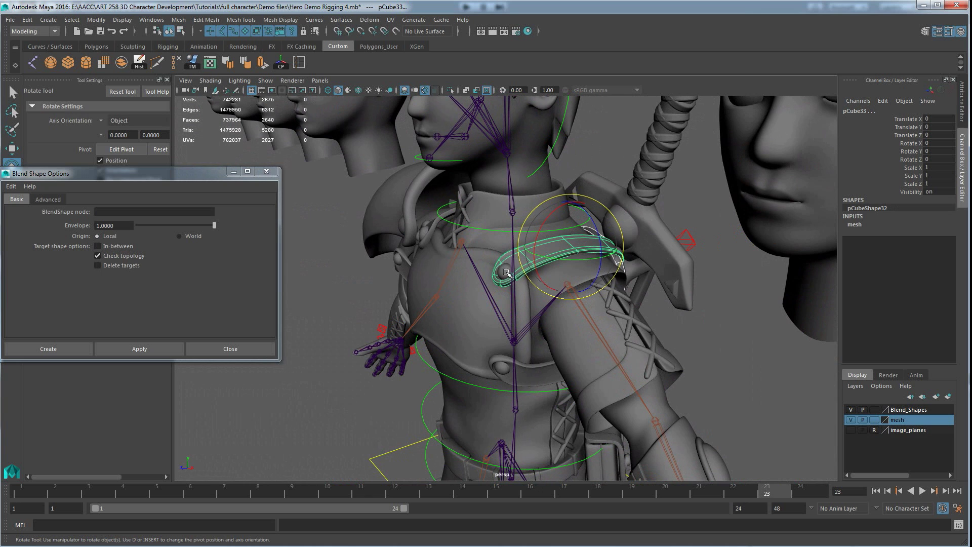
pyautogui.keyDown('alt'); pyautogui.moveTo(505, 313); pyautogui.dragTo(562, 306); pyautogui.keyUp('alt')
pyautogui.keyDown('shift'); pyautogui.click(513, 268); pyautogui.keyUp('shift')
pyautogui.keyDown('alt'); pyautogui.moveTo(540, 364); pyautogui.dragTo(532, 327, button='middle'); pyautogui.keyUp('alt')
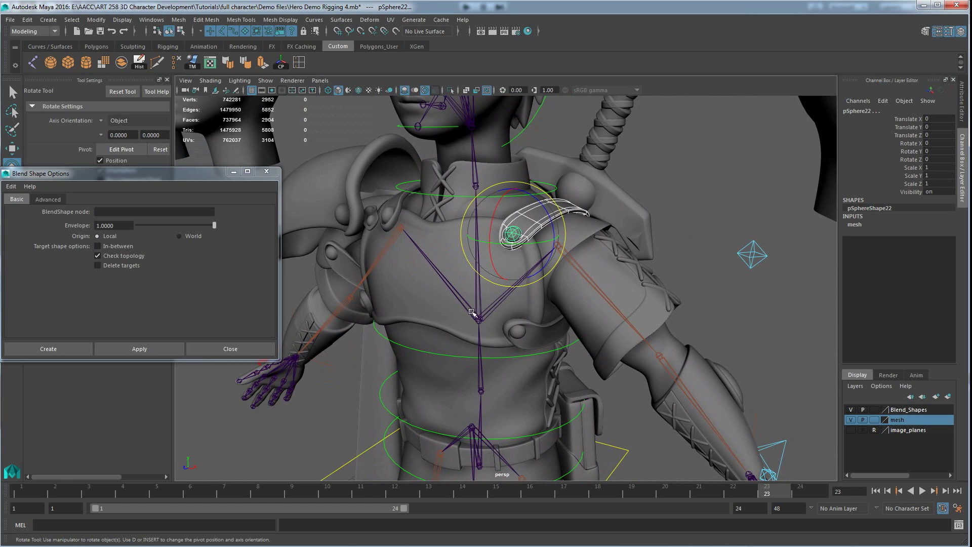
pyautogui.click(477, 310)
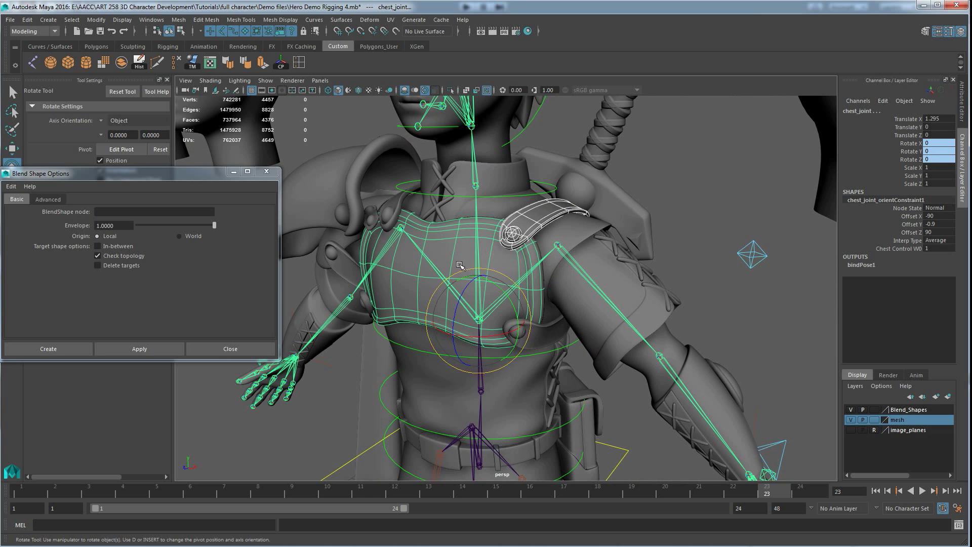
pyautogui.press('p')
pyautogui.click(697, 200)
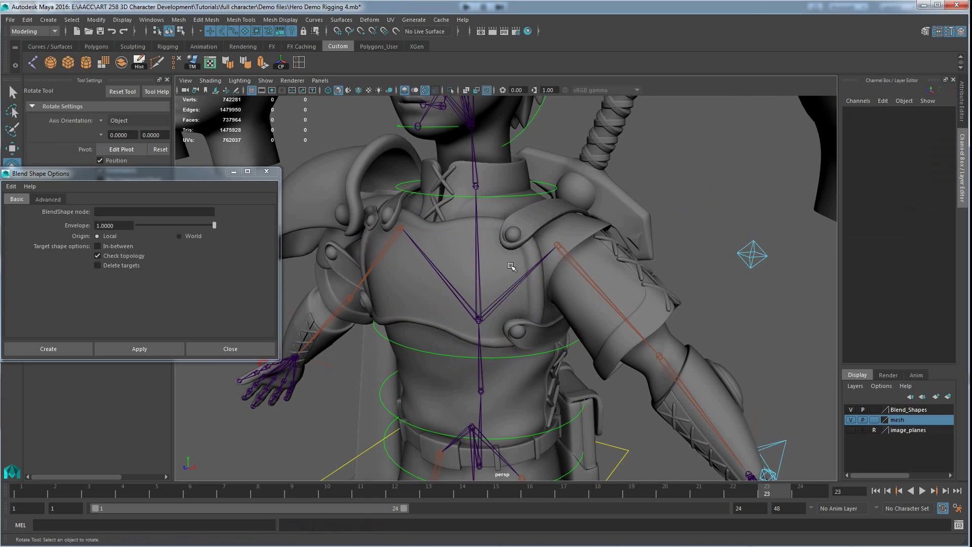
# Rotate the chest control to test how the shoulder strap follows, undo the rotation and deselect the control
pyautogui.click(523, 357)
pyautogui.moveTo(476, 309)
pyautogui.mouseDown()
pyautogui.moveTo(466, 324)
pyautogui.moveTo(507, 320)
pyautogui.moveTo(470, 316)
pyautogui.moveTo(436, 351)
pyautogui.moveTo(483, 320)
pyautogui.mouseUp()
pyautogui.hotkey('ctrl', 'z')
pyautogui.hotkey('ctrl', 'z')
pyautogui.hotkey('ctrl', 'z')
pyautogui.hotkey('ctrl', 'z')
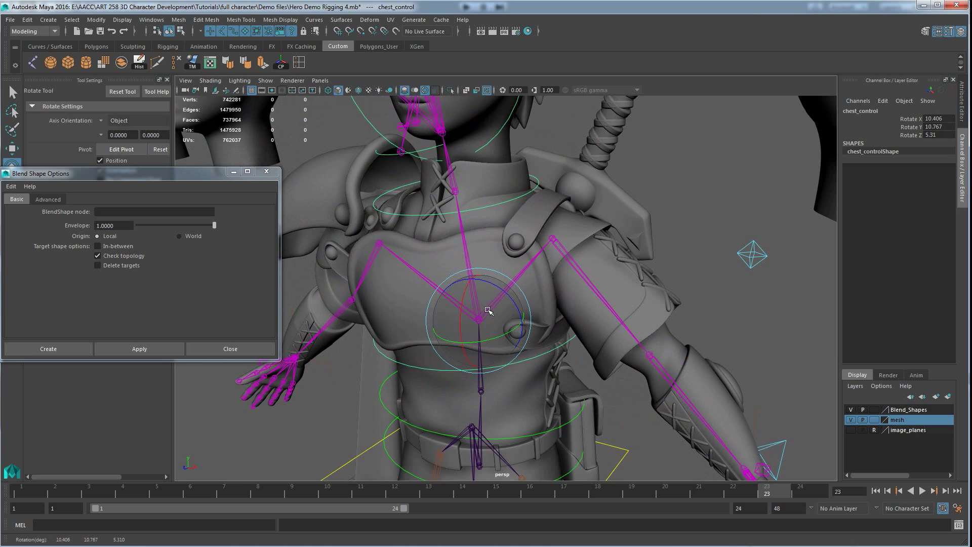
pyautogui.scroll(-5, 480, 235)
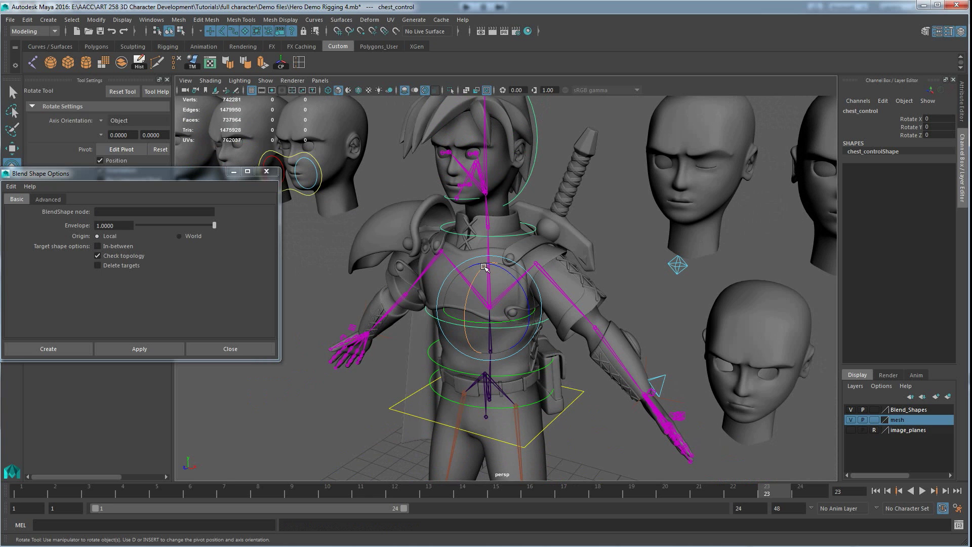
pyautogui.click(493, 347)
# Select the character's body mesh and turn off the display of joints in the perspective viewport
pyautogui.scroll(6, 514, 316)
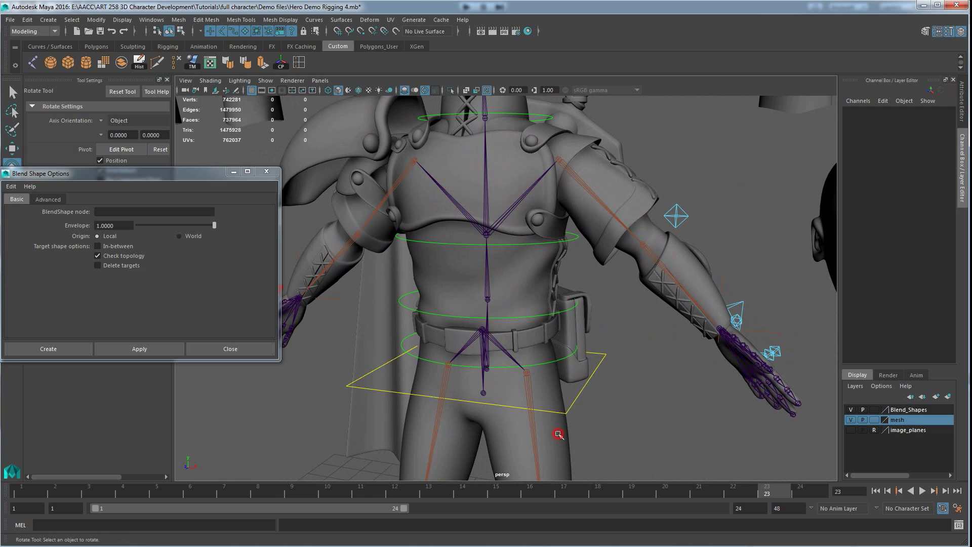
pyautogui.click(558, 434)
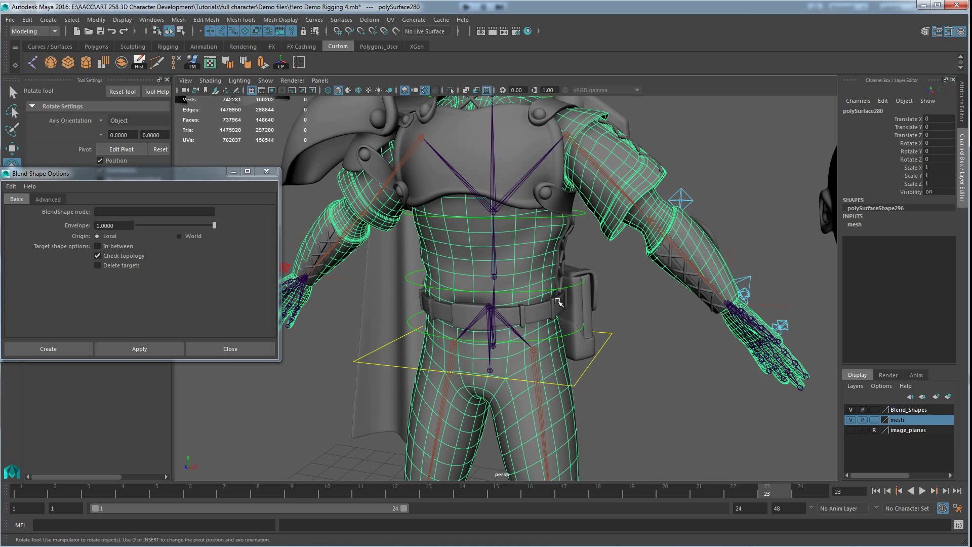
pyautogui.keyDown('alt'); pyautogui.moveTo(584, 343); pyautogui.dragTo(577, 341); pyautogui.keyUp('alt')
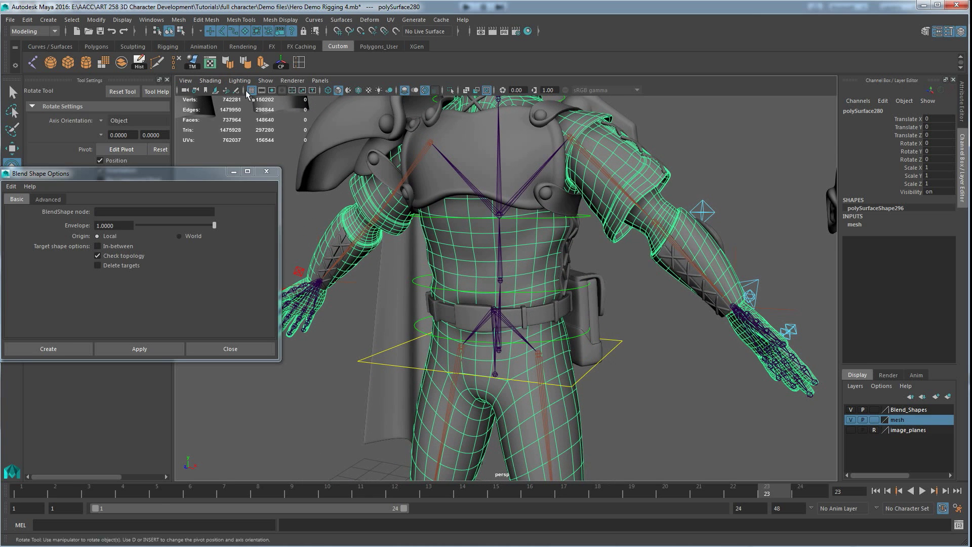
pyautogui.click(265, 80)
pyautogui.click(276, 235)
pyautogui.keyDown('alt'); pyautogui.moveTo(567, 349); pyautogui.dragTo(574, 336); pyautogui.keyUp('alt')
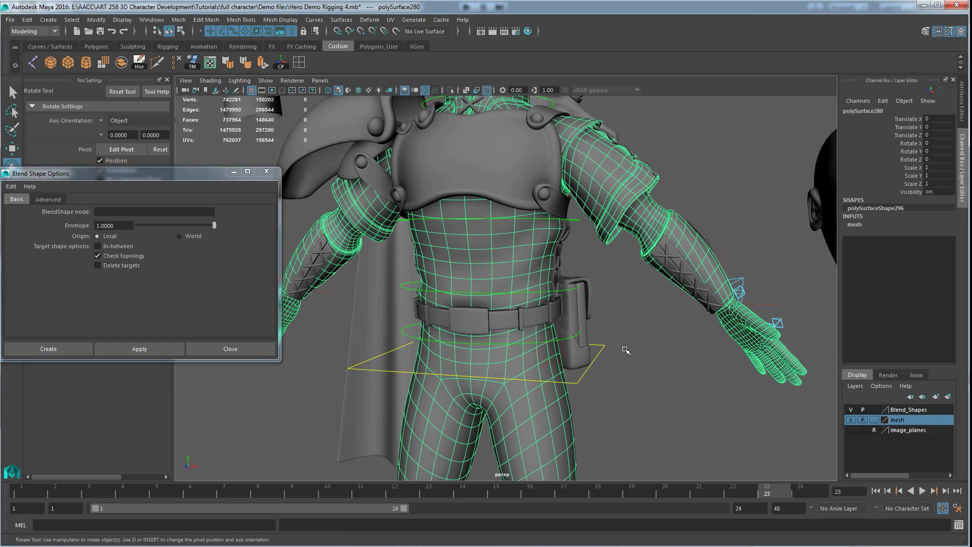
# Select the body mesh with its clothing, belt and side lacing, leaving the chest plate, belt pouch and root control out of the selection
pyautogui.moveTo(621, 283); pyautogui.dragTo(337, 312)
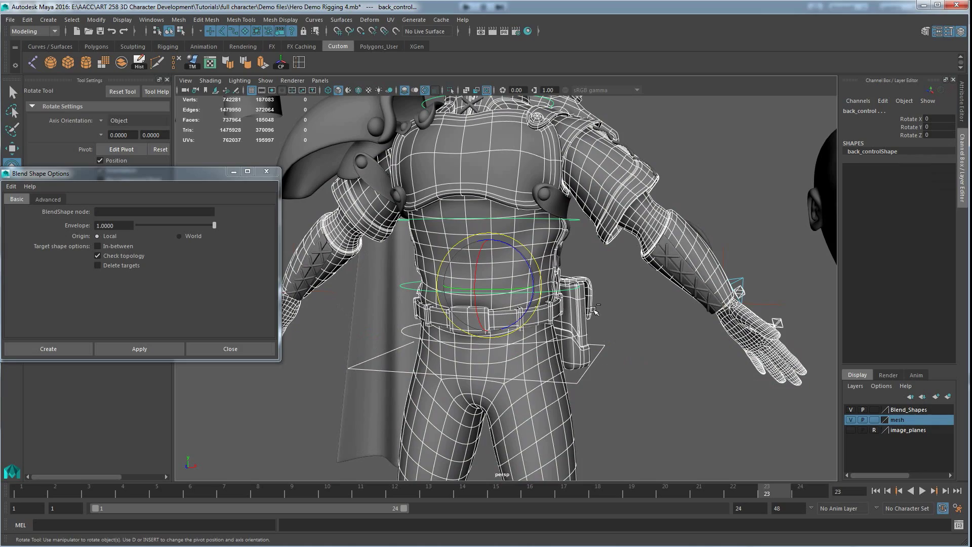
pyautogui.keyDown('alt'); pyautogui.moveTo(587, 312); pyautogui.dragTo(448, 205); pyautogui.keyUp('alt')
pyautogui.scroll(-3, 554, 339)
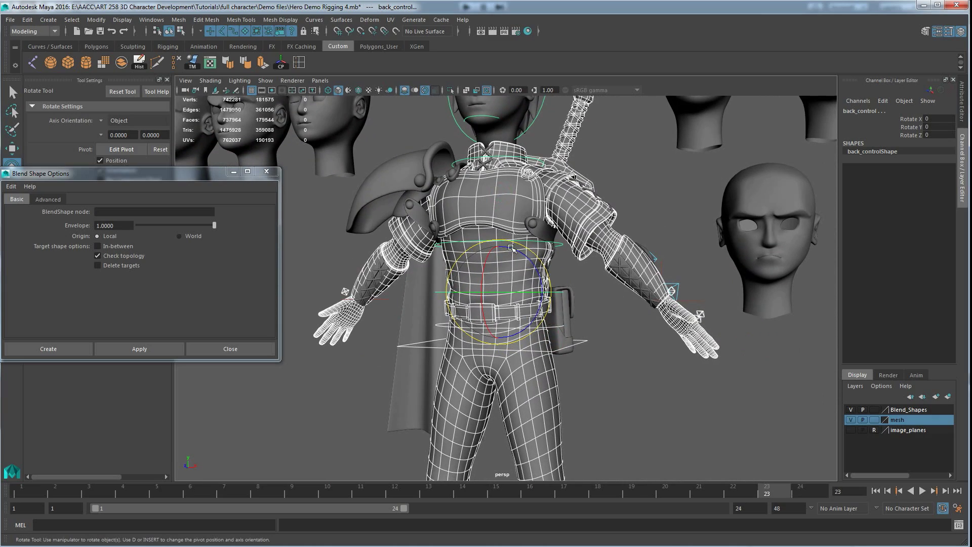
pyautogui.keyDown('alt'); pyautogui.moveTo(510, 247); pyautogui.dragTo(447, 258); pyautogui.keyUp('alt')
pyautogui.scroll(4, 508, 214)
pyautogui.keyDown('alt'); pyautogui.moveTo(507, 167); pyautogui.dragTo(507, 215, button='middle'); pyautogui.keyUp('alt')
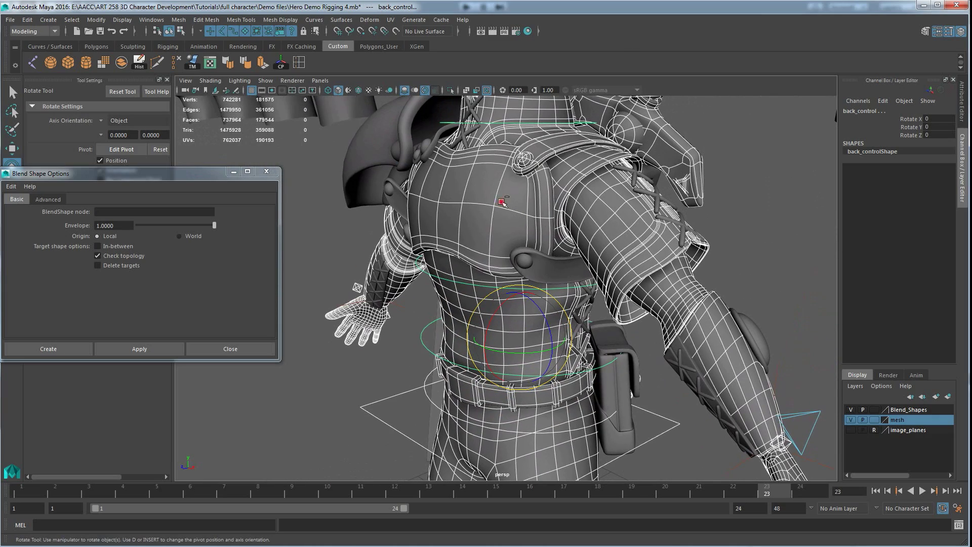
pyautogui.keyDown('alt'); pyautogui.moveTo(502, 201); pyautogui.dragTo(456, 178); pyautogui.keyUp('alt')
pyautogui.scroll(-5, 471, 201)
pyautogui.keyDown('alt'); pyautogui.moveTo(470, 243); pyautogui.dragTo(523, 265); pyautogui.keyUp('alt')
pyautogui.scroll(4, 523, 265)
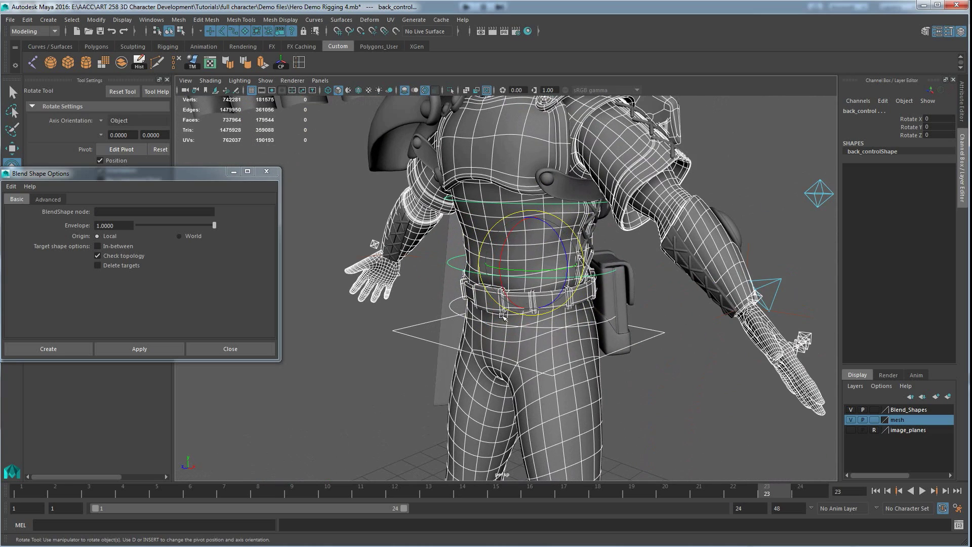
pyautogui.click(411, 338)
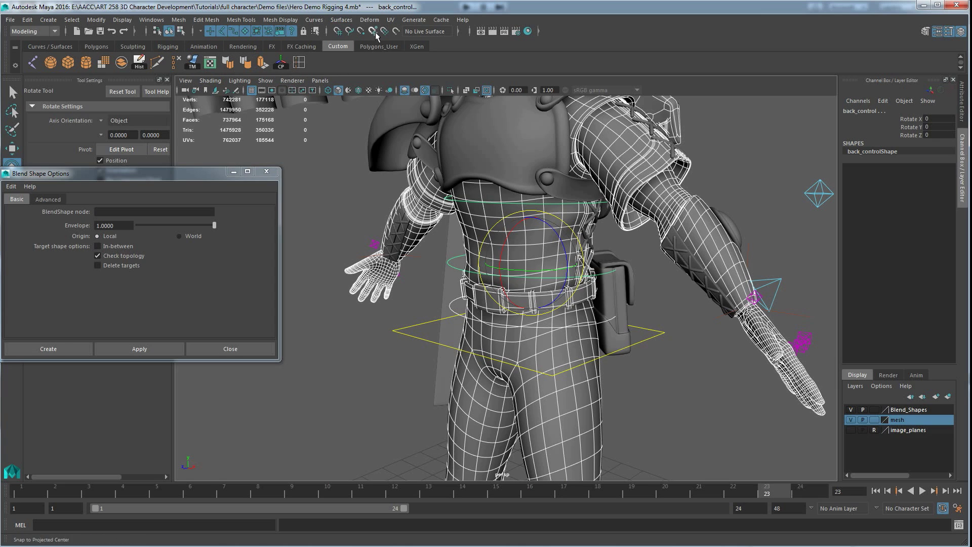
# Switch to the Rigging mode and turn on the display of joints in the perspective viewport
pyautogui.click(52, 31)
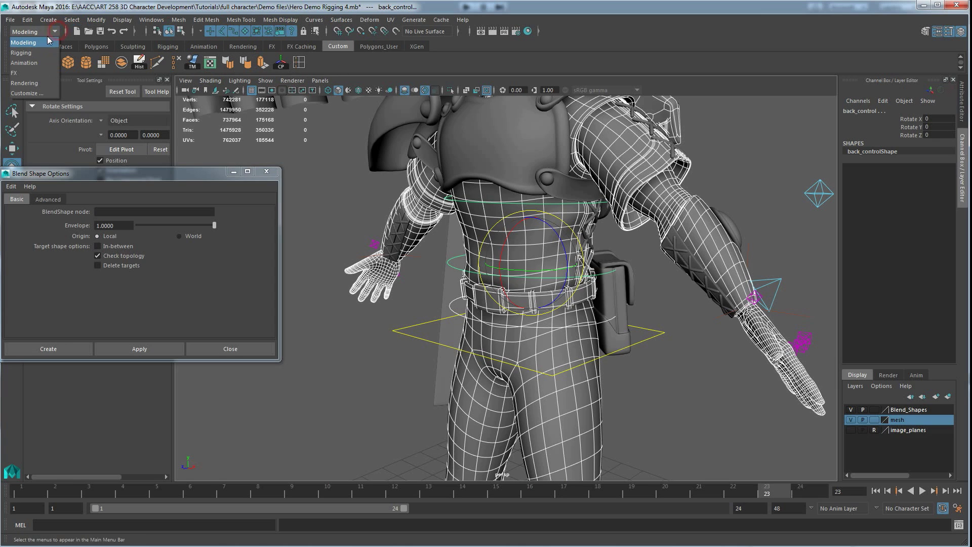
pyautogui.click(22, 51)
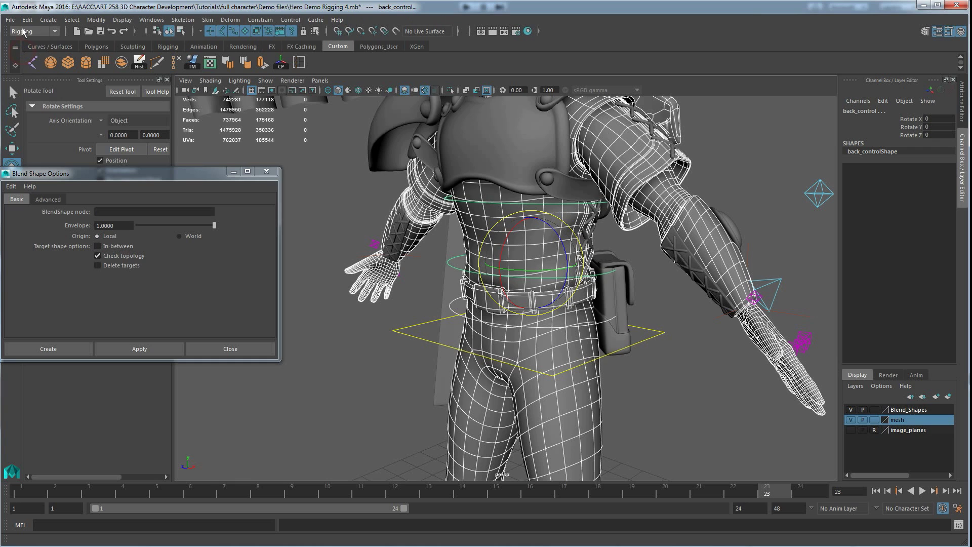
pyautogui.click(207, 20)
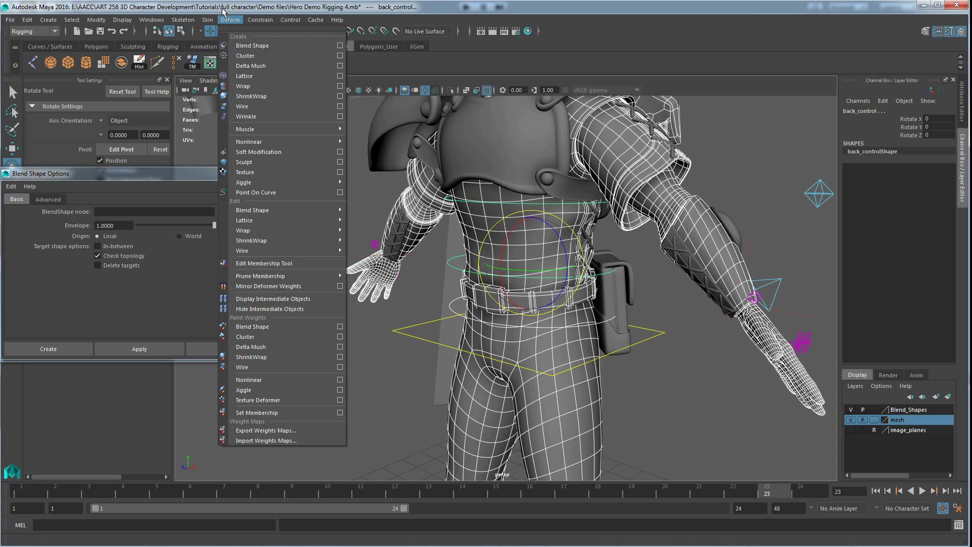
pyautogui.click(265, 80)
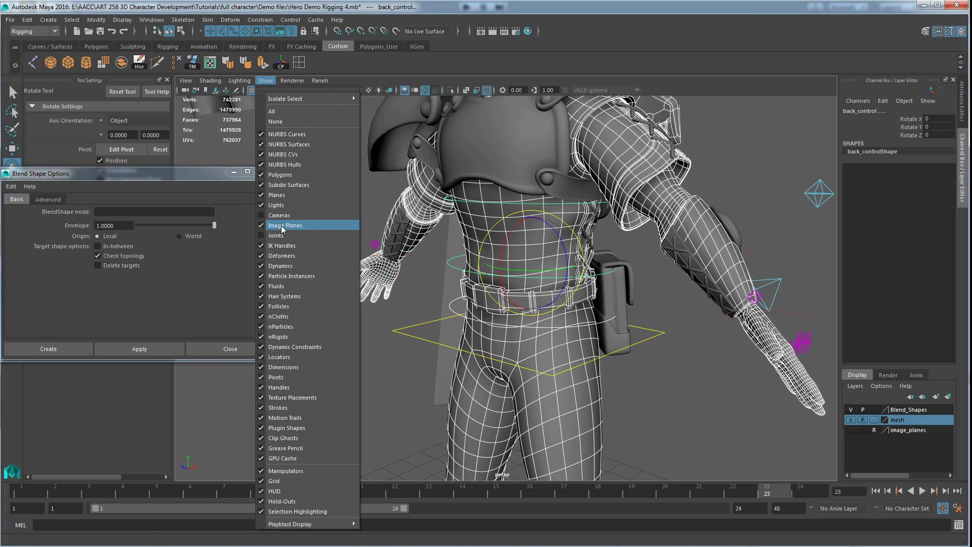
pyautogui.click(268, 234)
pyautogui.scroll(5, 525, 358)
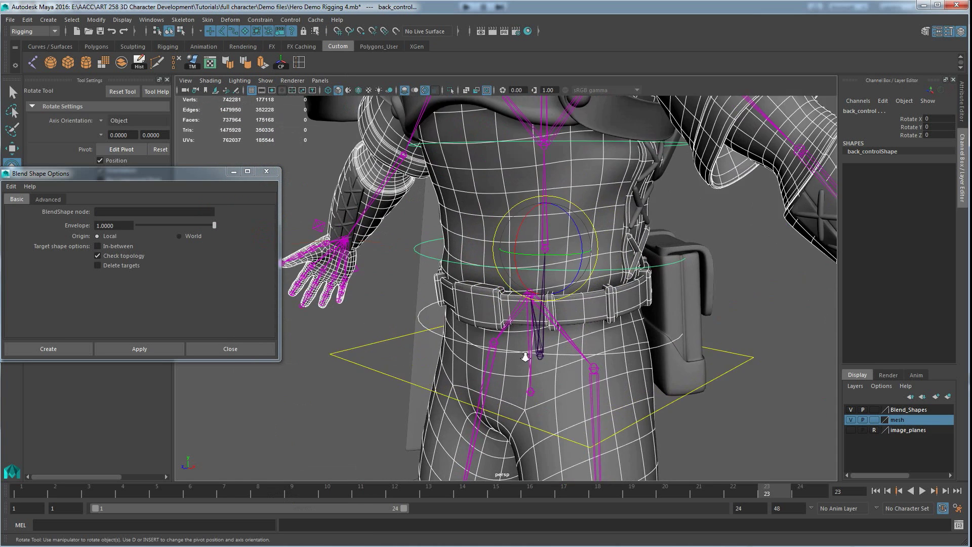
pyautogui.keyDown('alt'); pyautogui.moveTo(553, 356); pyautogui.dragTo(569, 367); pyautogui.keyUp('alt')
pyautogui.keyDown('alt'); pyautogui.moveTo(569, 367); pyautogui.dragTo(523, 362, button='middle'); pyautogui.keyUp('alt')
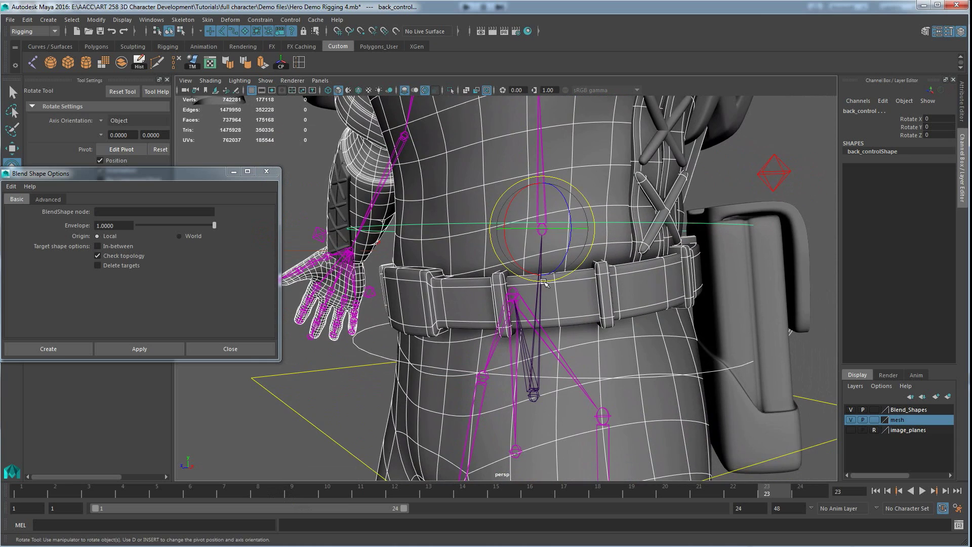
pyautogui.scroll(-4, 535, 120)
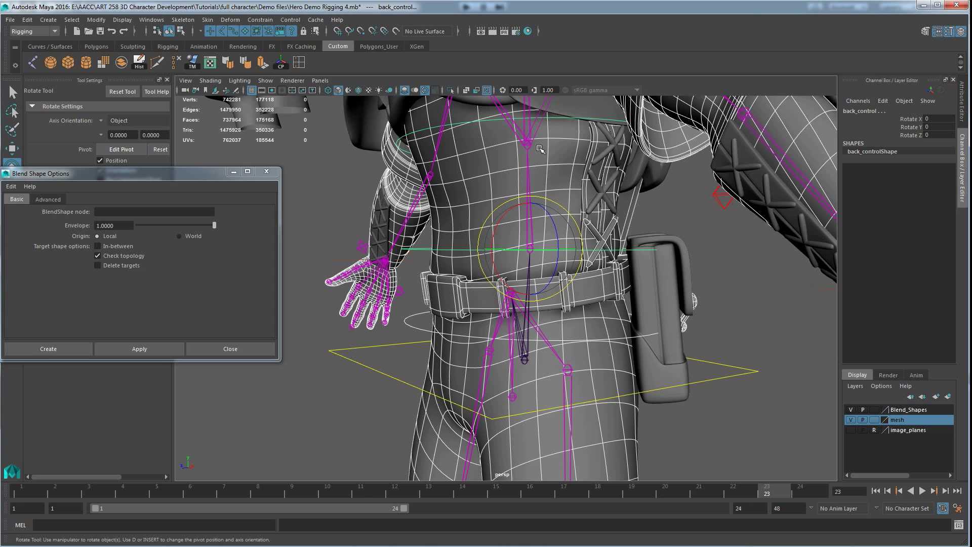
# Add the root joint to the selection and try an Interactive Bind Skin with joint hierarchy, closest distance, capsule volumes and 4 max influences
pyautogui.keyDown('shift'); pyautogui.click(517, 330); pyautogui.keyUp('shift')
pyautogui.scroll(-5, 508, 341)
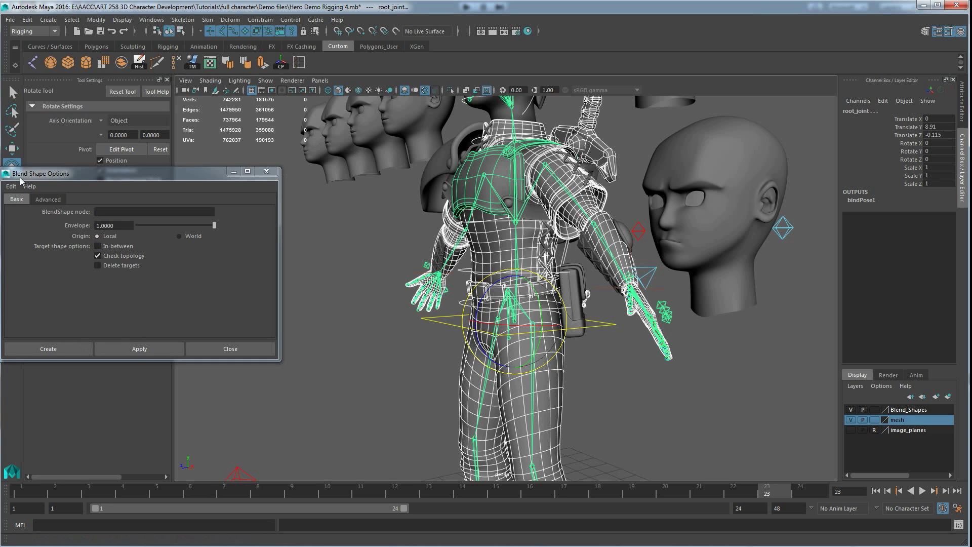
pyautogui.click(266, 171)
pyautogui.click(207, 20)
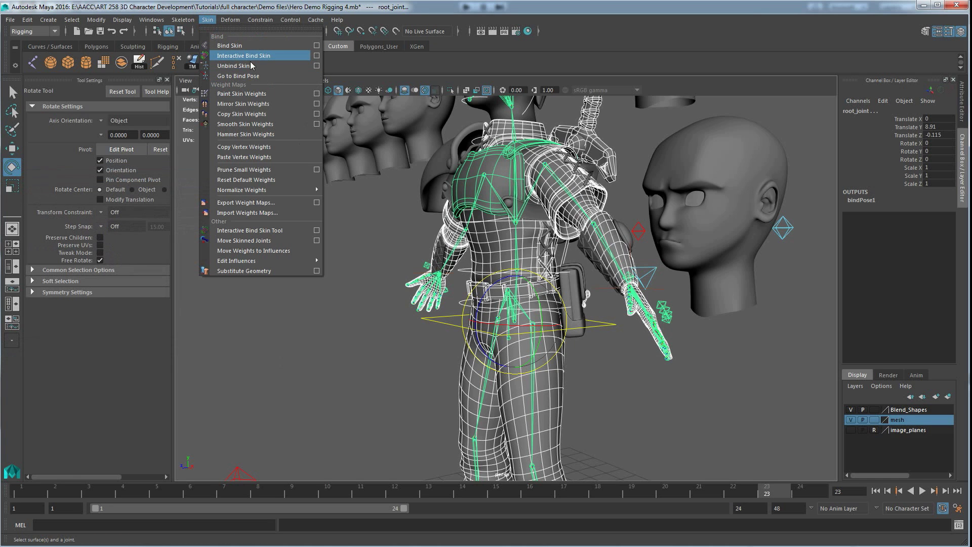
pyautogui.click(316, 56)
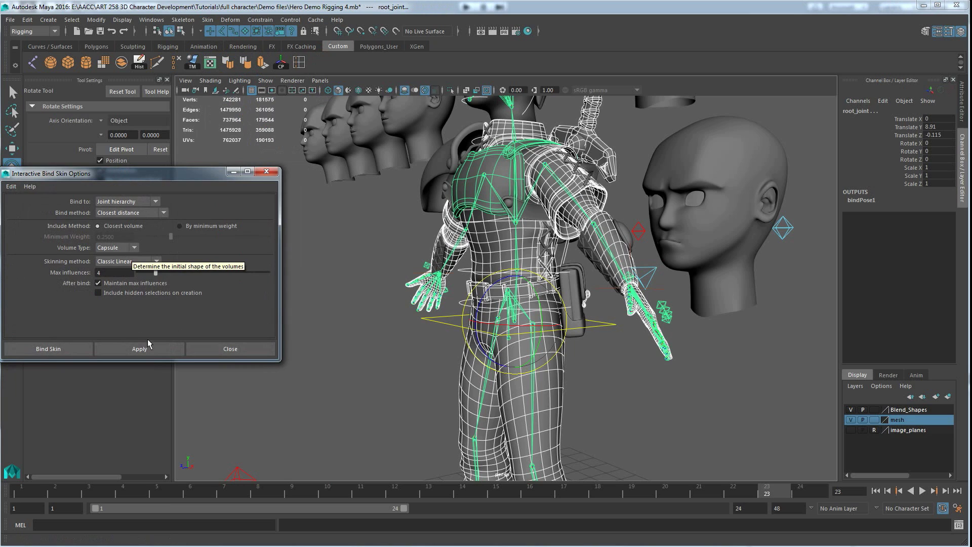
pyautogui.click(76, 347)
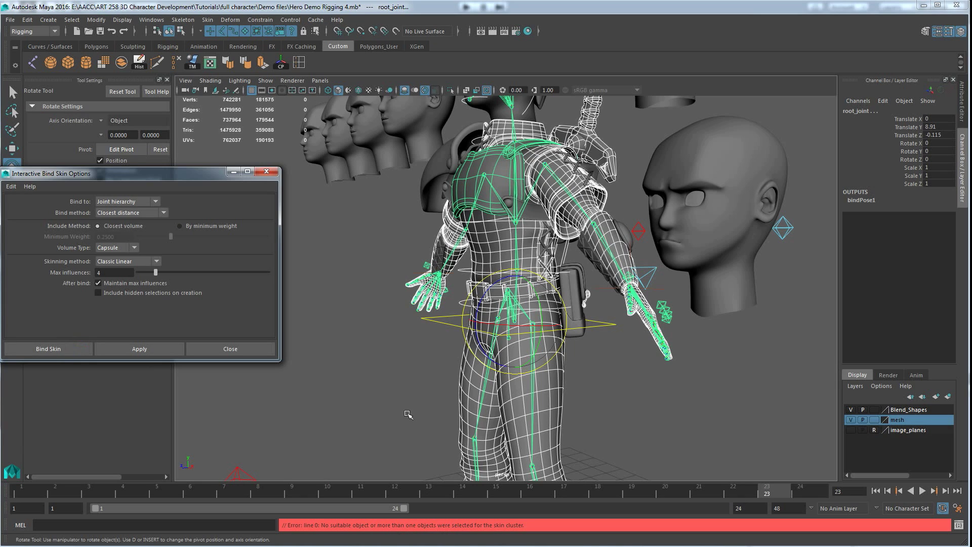
# Remove the root joint from the selection using the Select tool and switch to the Modeling mode
pyautogui.keyDown('alt'); pyautogui.moveTo(408, 374); pyautogui.dragTo(420, 374); pyautogui.keyUp('alt')
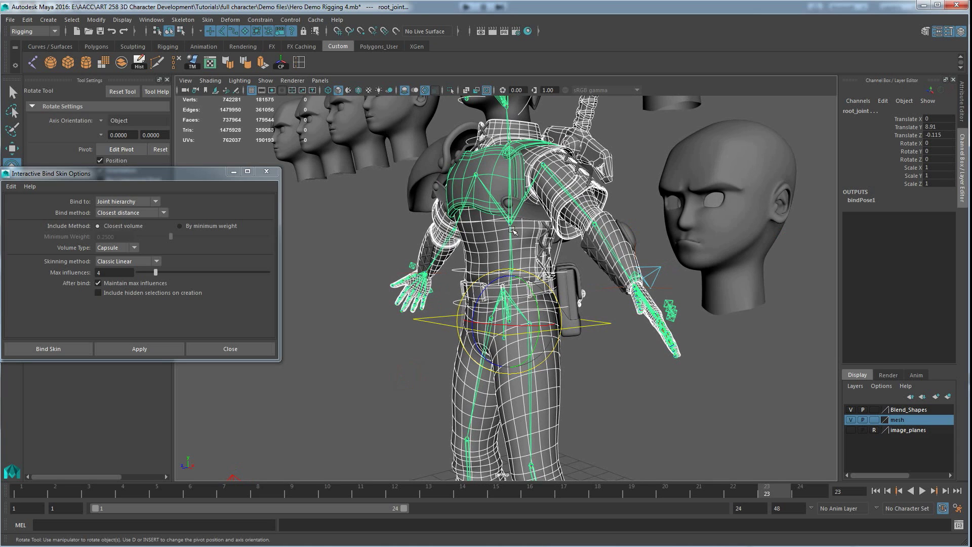
pyautogui.click(506, 313)
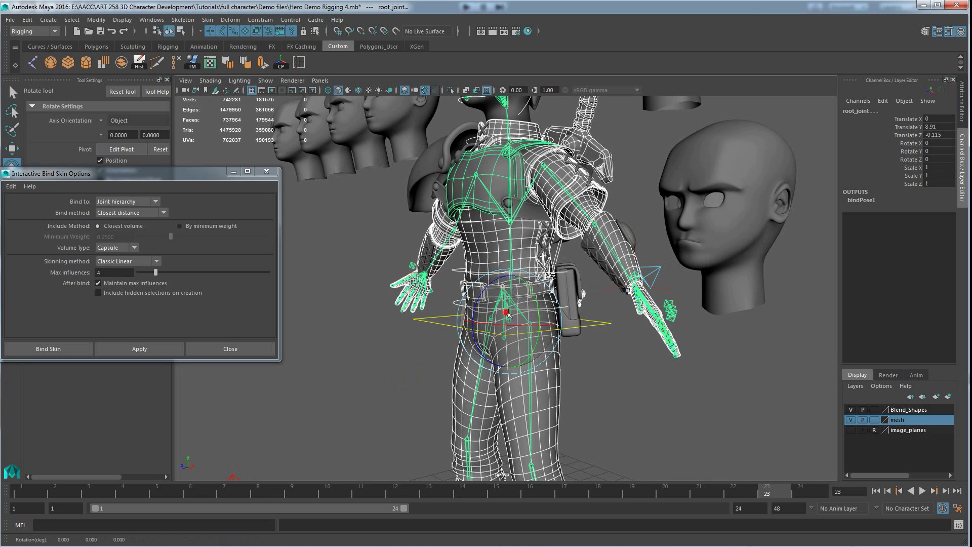
pyautogui.press('q')
pyautogui.click(490, 283)
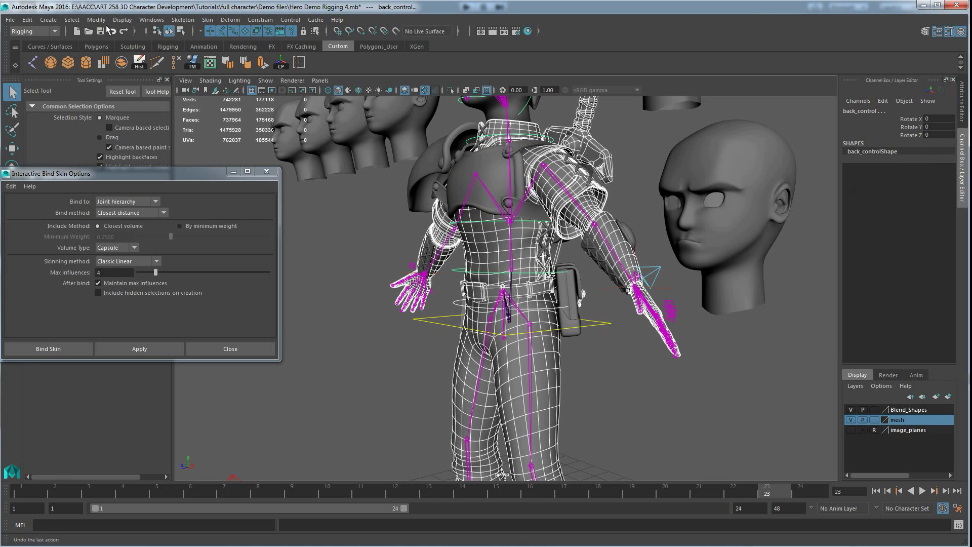
pyautogui.click(35, 31)
pyautogui.click(24, 42)
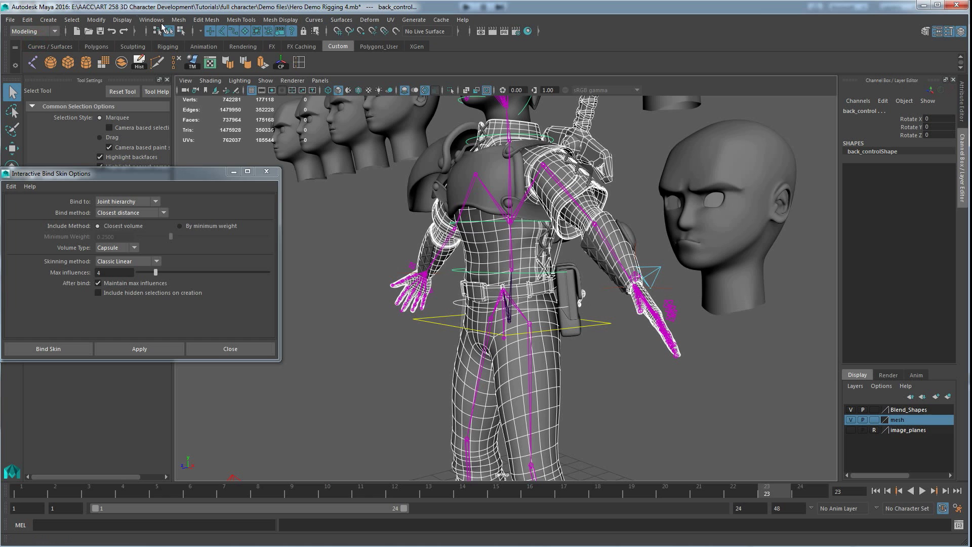
# Combine the selected body, clothing and sword meshes into one object, and undo the combine
pyautogui.click(178, 20)
pyautogui.click(193, 54)
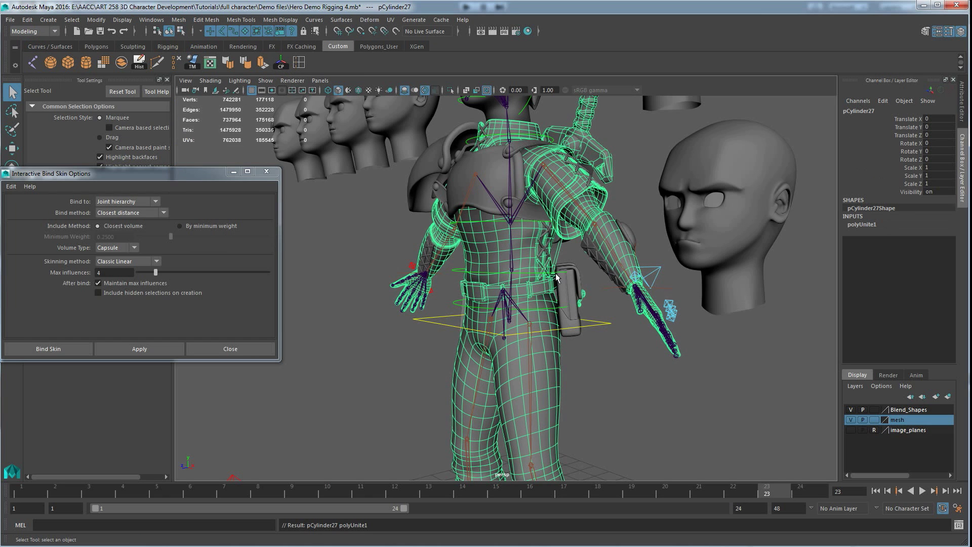
pyautogui.moveTo(601, 210)
pyautogui.keyDown('alt'); pyautogui.mouseDown()
pyautogui.moveTo(606, 118)
pyautogui.moveTo(610, 198)
pyautogui.mouseUp(); pyautogui.keyUp('alt')
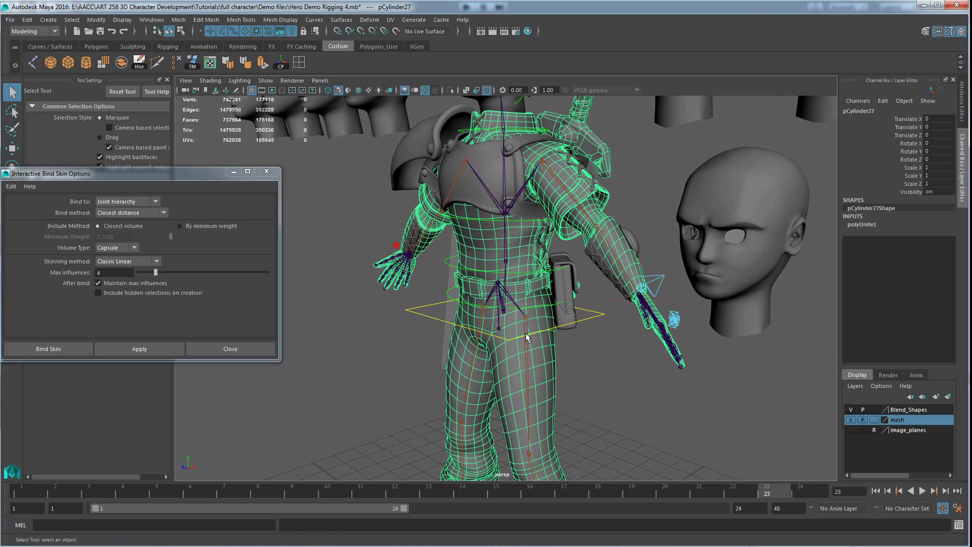
pyautogui.hotkey('ctrl', 'z')
# Take the sword and its sheath out of the selection and combine the selected body and clothing meshes
pyautogui.keyDown('ctrl'); pyautogui.click(590, 133); pyautogui.keyUp('ctrl')
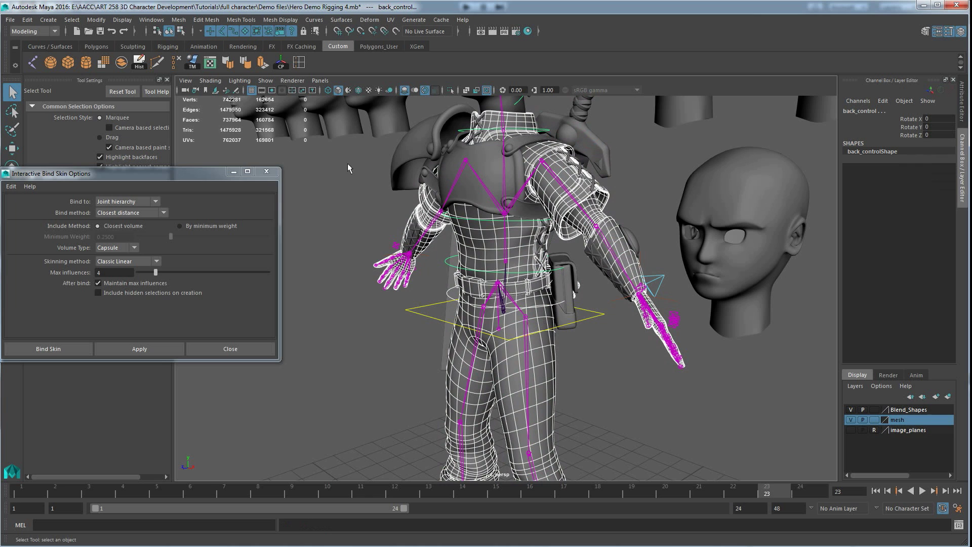
pyautogui.click(178, 19)
pyautogui.click(198, 56)
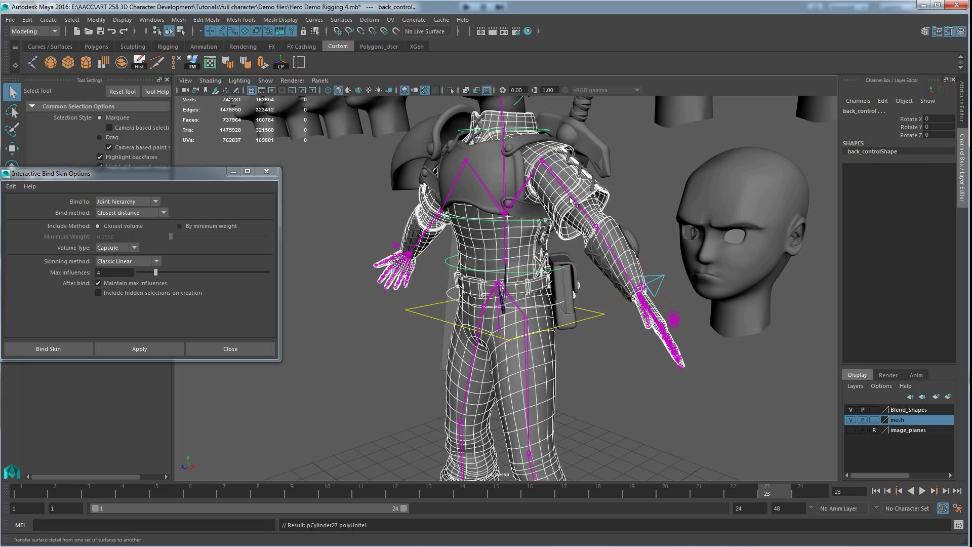
# Bind the combined body mesh to the root joint with Interactive Bind Skin, using joint hierarchy, closest distance, capsule volumes and 4 max influences
pyautogui.click(601, 422)
pyautogui.click(545, 379)
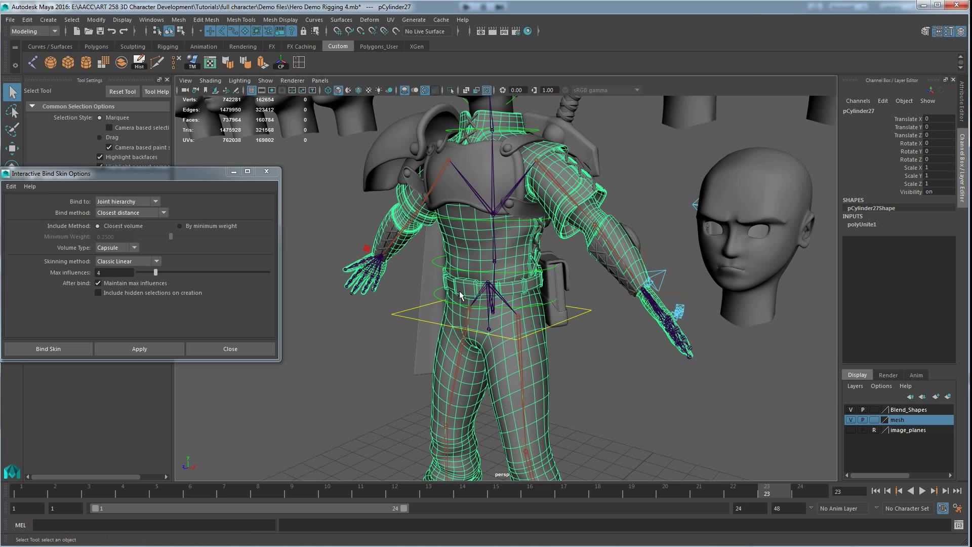
pyautogui.scroll(5, 445, 278)
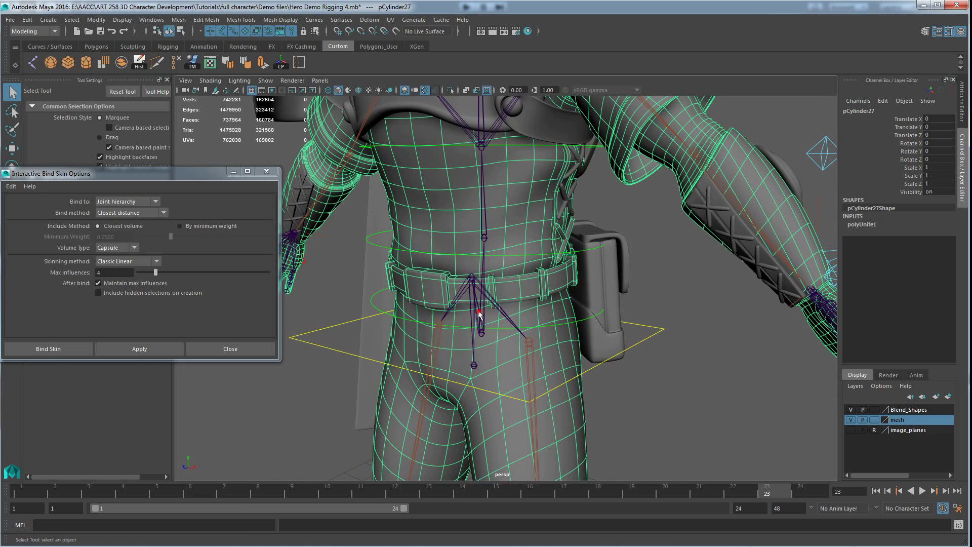
pyautogui.click(73, 346)
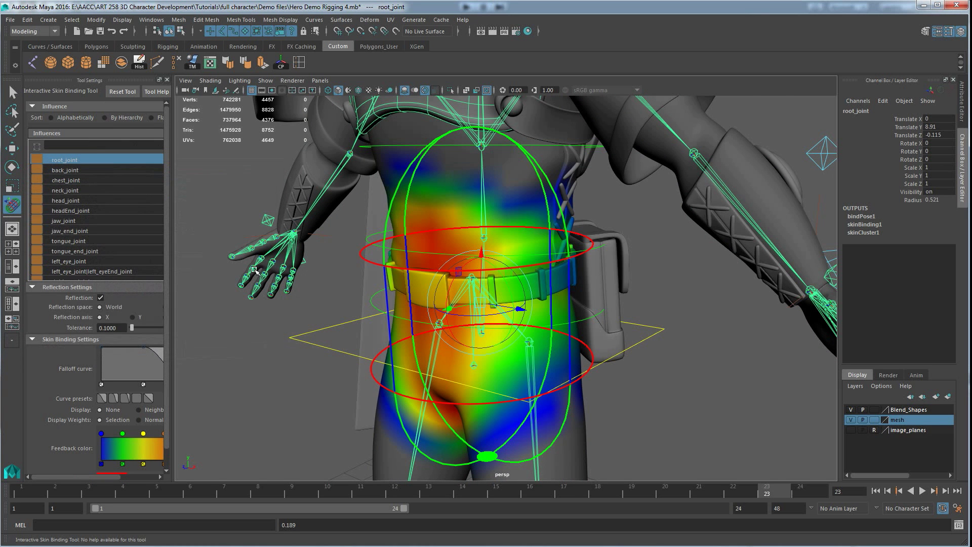
# Shorten the root joint's capsule volume at its waist and thigh ends so its influence concentrates around the hips
pyautogui.scroll(-5, 254, 270)
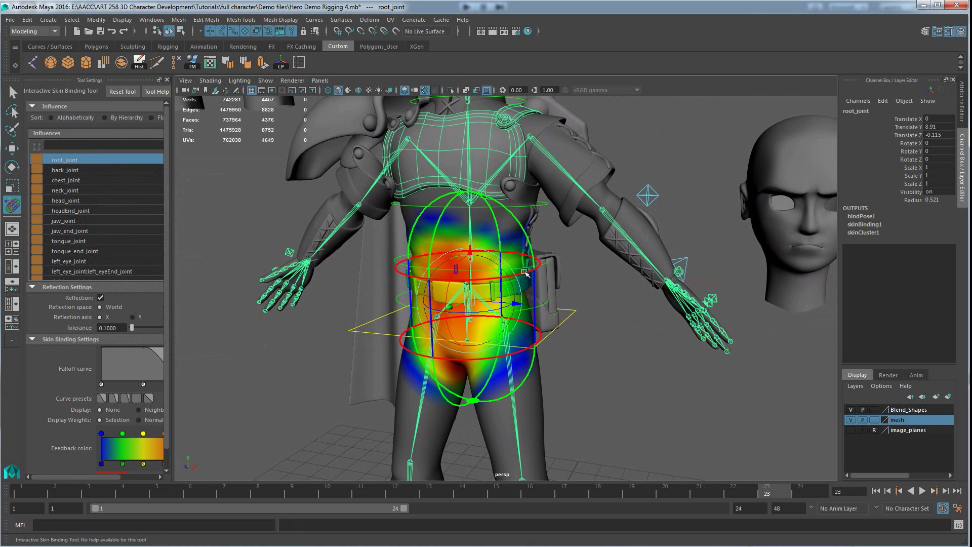
pyautogui.keyDown('alt'); pyautogui.moveTo(524, 259); pyautogui.dragTo(501, 247); pyautogui.keyUp('alt')
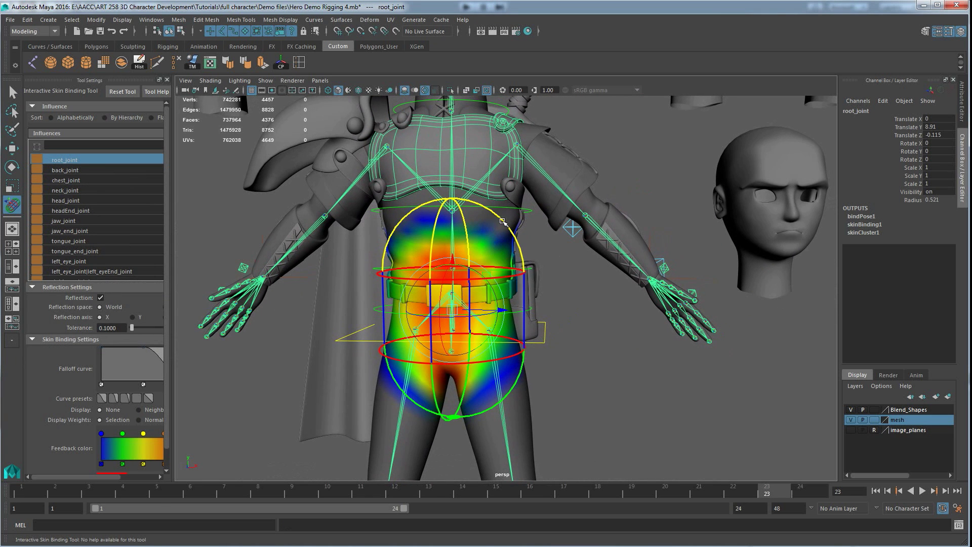
pyautogui.moveTo(500, 246); pyautogui.dragTo(507, 264)
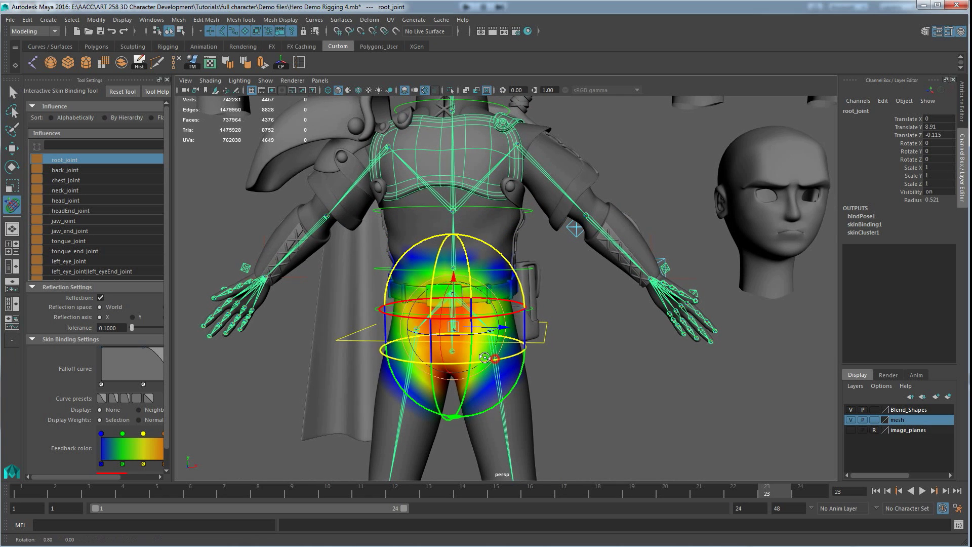
pyautogui.keyDown('alt'); pyautogui.moveTo(492, 344); pyautogui.dragTo(458, 321); pyautogui.keyUp('alt')
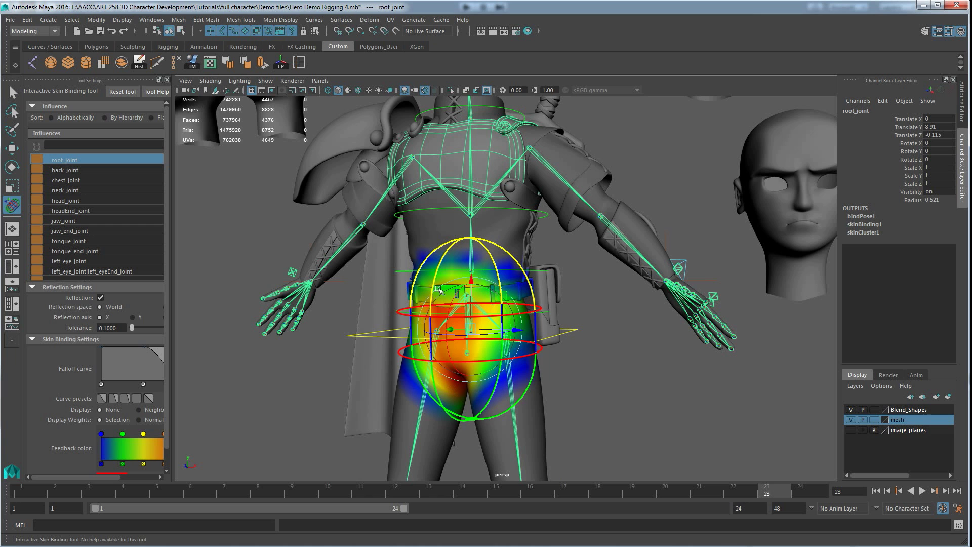
pyautogui.moveTo(481, 395); pyautogui.dragTo(486, 391)
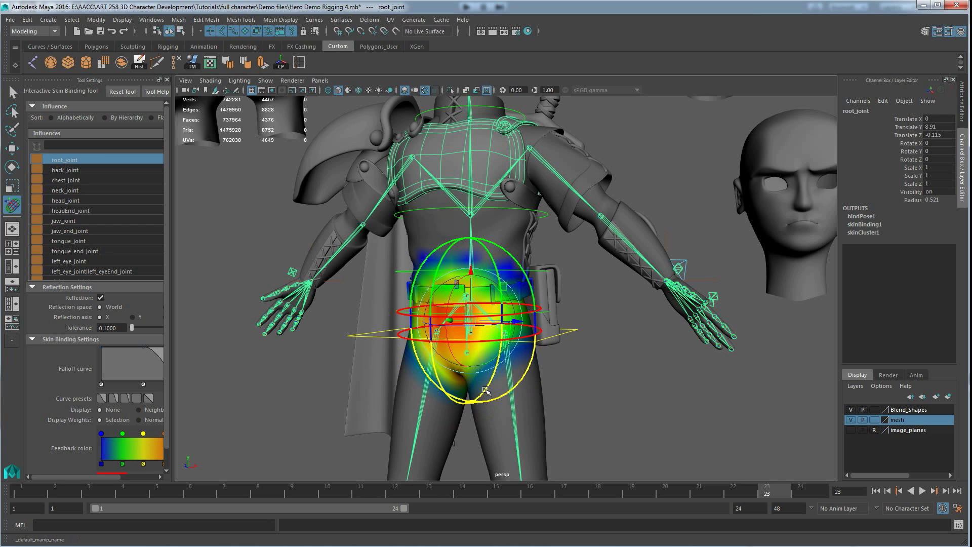
# Select the left arm joint's influence volume and examine its weights across the neck, chest, upper arm and forearm
pyautogui.click(574, 189)
pyautogui.keyDown('alt'); pyautogui.moveTo(575, 188); pyautogui.dragTo(556, 239); pyautogui.keyUp('alt')
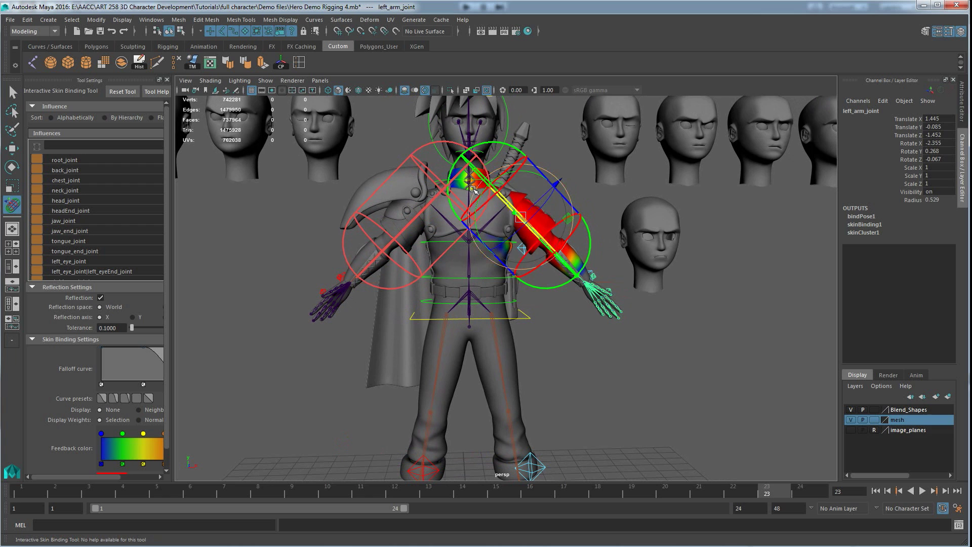
pyautogui.keyDown('alt'); pyautogui.moveTo(480, 219); pyautogui.dragTo(474, 251, button='middle'); pyautogui.keyUp('alt')
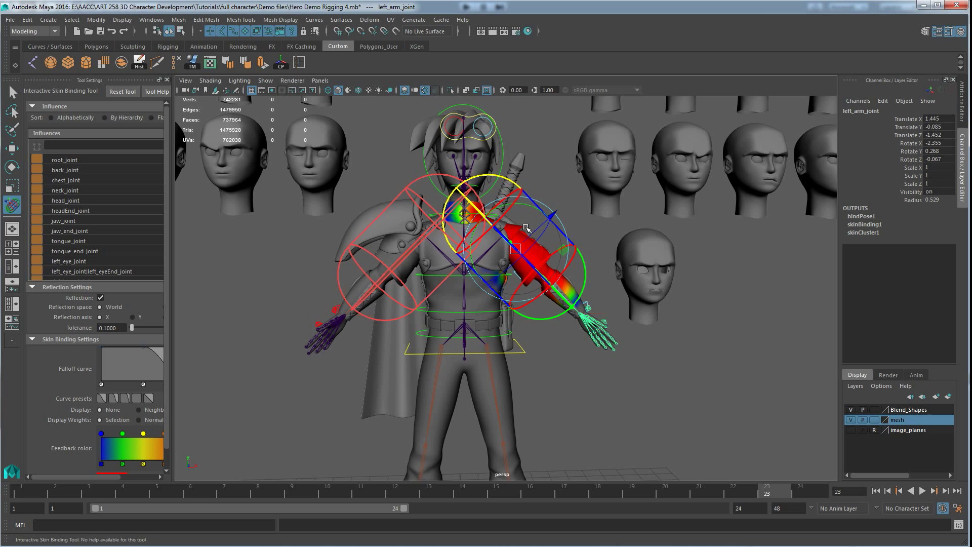
pyautogui.keyDown('alt'); pyautogui.moveTo(521, 225); pyautogui.dragTo(491, 243); pyautogui.keyUp('alt')
pyautogui.keyDown('alt'); pyautogui.moveTo(491, 242); pyautogui.dragTo(564, 256, button='right'); pyautogui.keyUp('alt')
pyautogui.keyDown('alt'); pyautogui.moveTo(564, 256); pyautogui.dragTo(536, 288); pyautogui.keyUp('alt')
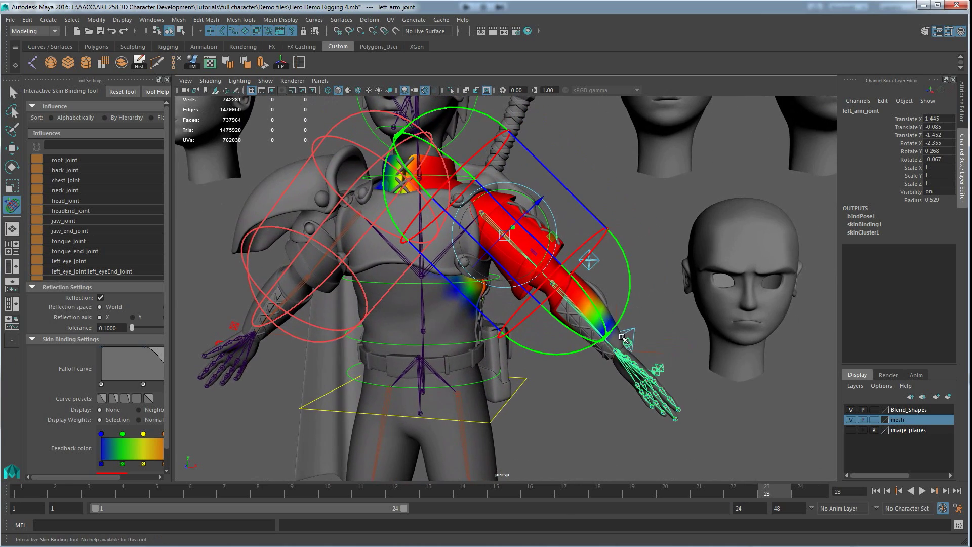
pyautogui.keyDown('alt'); pyautogui.moveTo(549, 298); pyautogui.dragTo(601, 329, button='right'); pyautogui.keyUp('alt')
pyautogui.keyDown('alt'); pyautogui.moveTo(601, 330); pyautogui.dragTo(607, 334); pyautogui.keyUp('alt')
pyautogui.keyDown('alt'); pyautogui.moveTo(560, 202); pyautogui.dragTo(548, 186, button='right'); pyautogui.keyUp('alt')
pyautogui.scroll(-3, 547, 185)
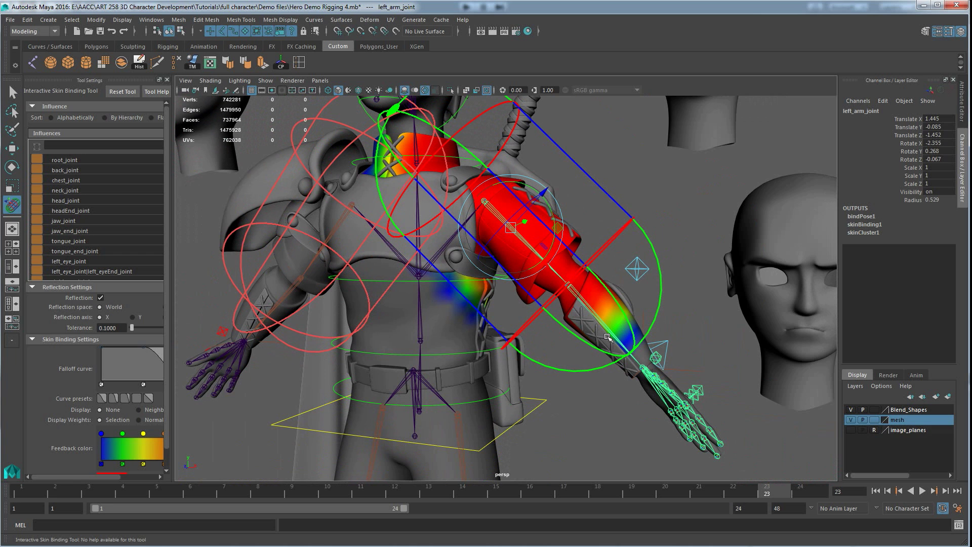
# Test the arm deformation by moving the left hand control about -1.57 in X and -0.75 in Z, and undo the move
pyautogui.press('w')
pyautogui.keyDown('alt'); pyautogui.moveTo(620, 421); pyautogui.dragTo(607, 420); pyautogui.keyUp('alt')
pyautogui.keyDown('alt'); pyautogui.moveTo(607, 420); pyautogui.dragTo(623, 371, button='middle'); pyautogui.keyUp('alt')
pyautogui.moveTo(585, 338); pyautogui.dragTo(596, 357)
pyautogui.scroll(-5, 587, 353)
pyautogui.moveTo(481, 319); pyautogui.dragTo(458, 335)
pyautogui.hotkey('ctrl', 'z')
pyautogui.keyDown('alt'); pyautogui.moveTo(538, 302); pyautogui.dragTo(588, 355); pyautogui.keyUp('alt')
pyautogui.click(590, 310)
pyautogui.moveTo(588, 287)
pyautogui.mouseDown()
pyautogui.moveTo(582, 262)
pyautogui.moveTo(581, 285)
pyautogui.mouseUp()
pyautogui.scroll(5, 563, 282)
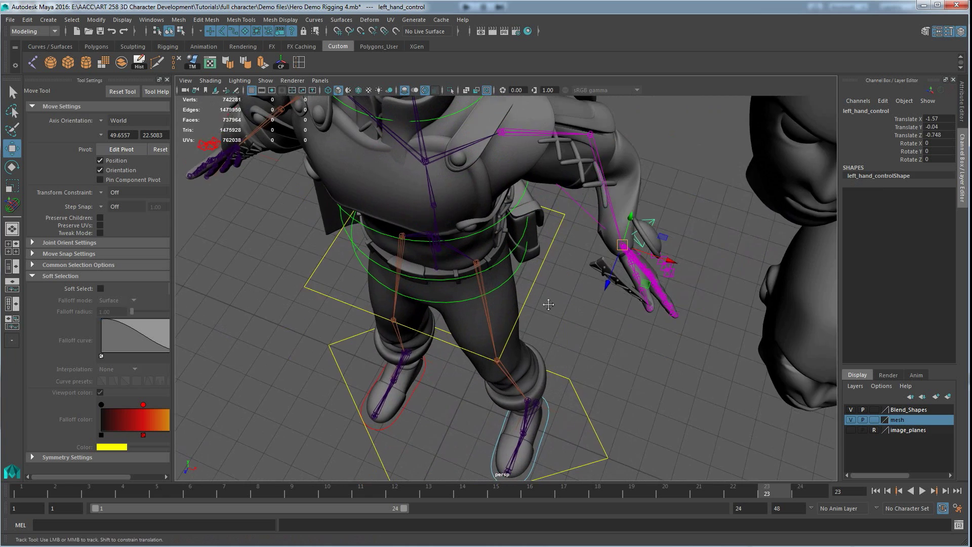
pyautogui.keyDown('alt'); pyautogui.moveTo(561, 282); pyautogui.dragTo(534, 332, button='middle'); pyautogui.keyUp('alt')
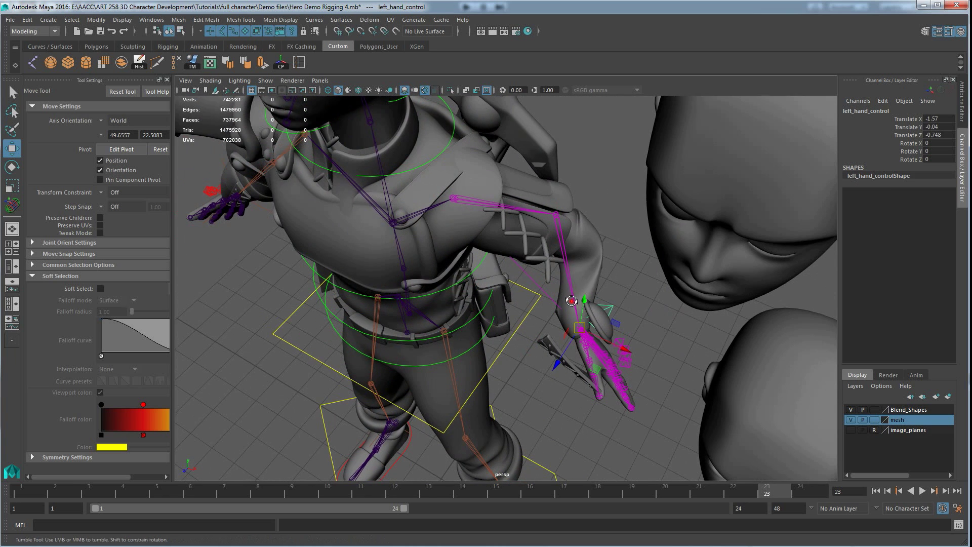
pyautogui.keyDown('alt'); pyautogui.moveTo(586, 265); pyautogui.dragTo(582, 291); pyautogui.keyUp('alt')
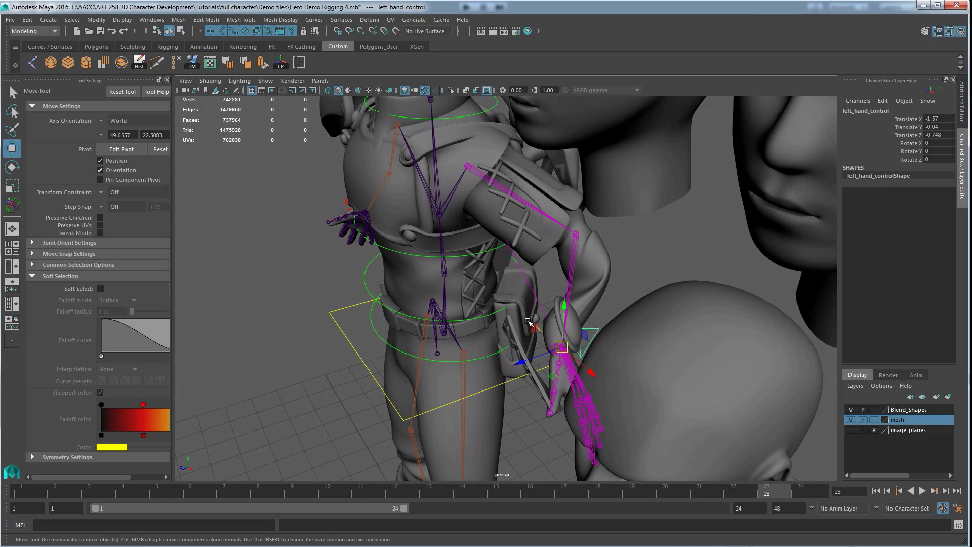
pyautogui.hotkey('ctrl', 'z')
pyautogui.keyDown('alt'); pyautogui.moveTo(527, 321); pyautogui.dragTo(594, 314); pyautogui.keyUp('alt')
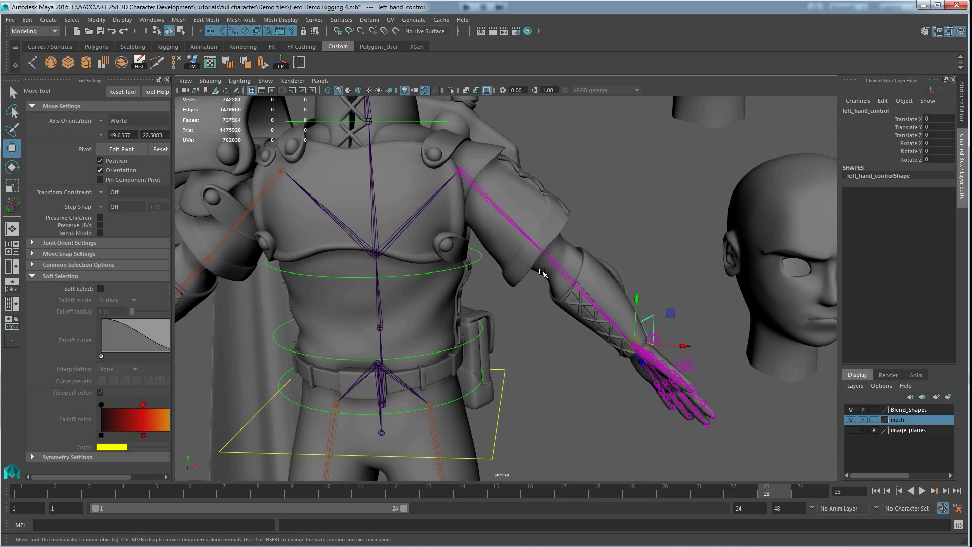
# Clear the selection, switch to the Rigging mode and activate the Interactive Bind Skin Tool
pyautogui.click(611, 199)
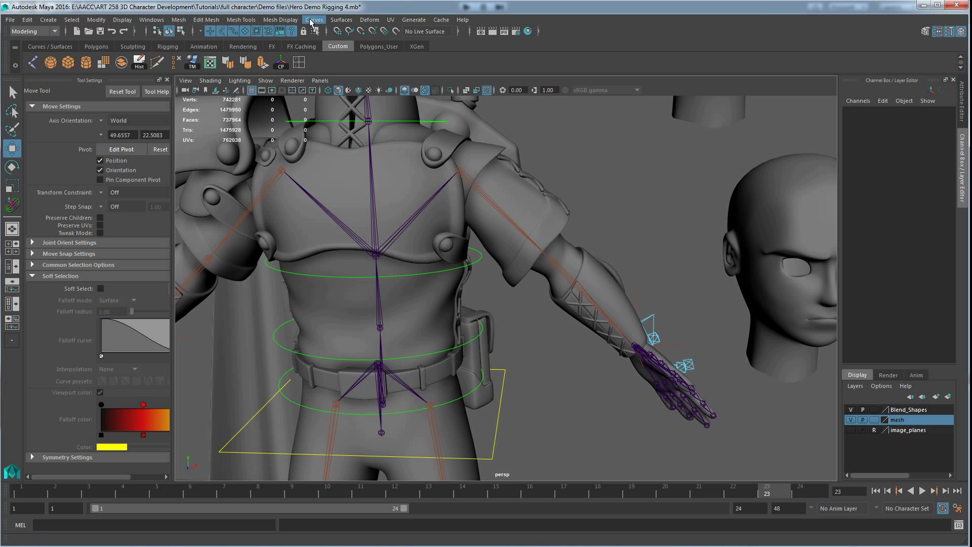
pyautogui.click(46, 32)
pyautogui.click(30, 53)
pyautogui.click(207, 19)
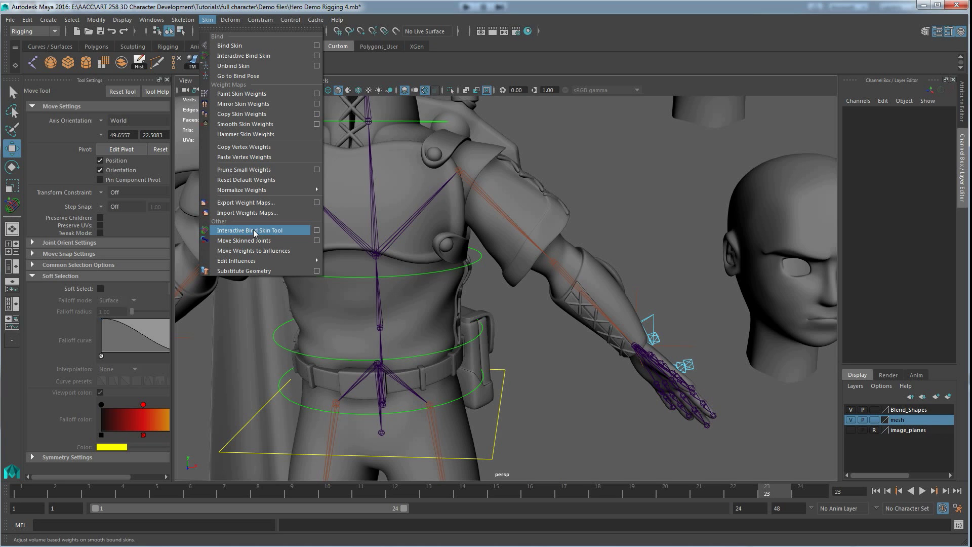
pyautogui.click(253, 231)
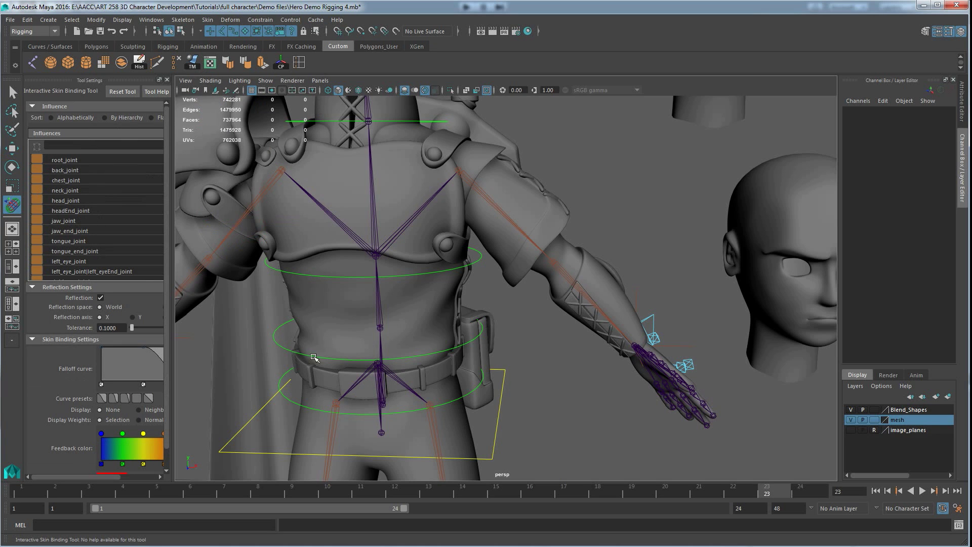
# Select the left arm joint and shorten its capsule volume from the forearm and neck ends to fit the upper arm
pyautogui.click(518, 228)
pyautogui.scroll(-3, 547, 243)
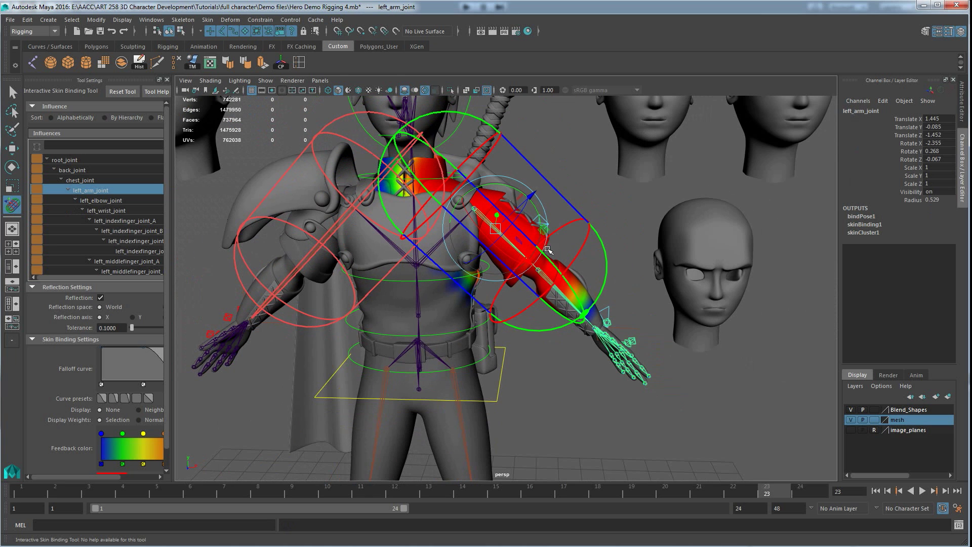
pyautogui.moveTo(600, 290); pyautogui.dragTo(551, 268)
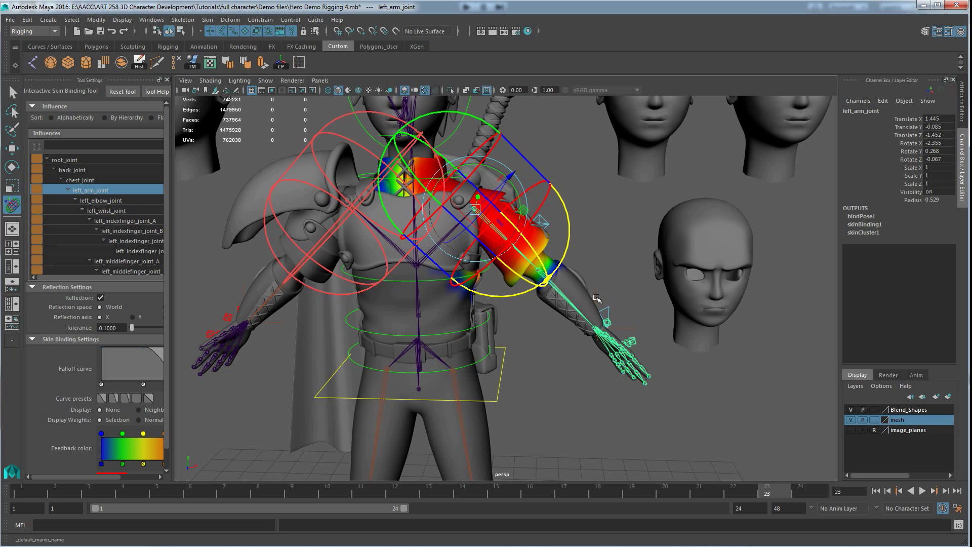
pyautogui.moveTo(417, 121); pyautogui.dragTo(473, 167)
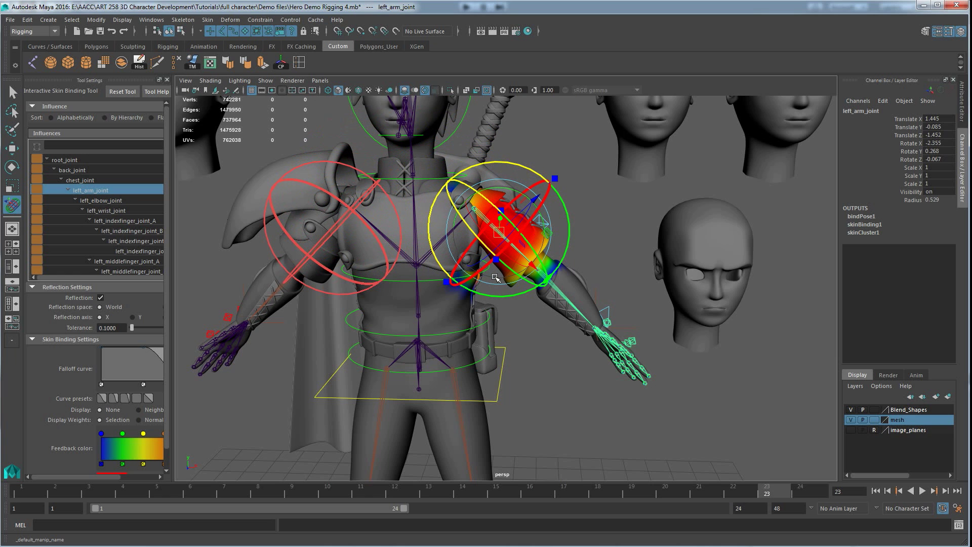
# Select the left elbow joint and pull the hand end of its capsule volume back toward the wrist
pyautogui.click(572, 304)
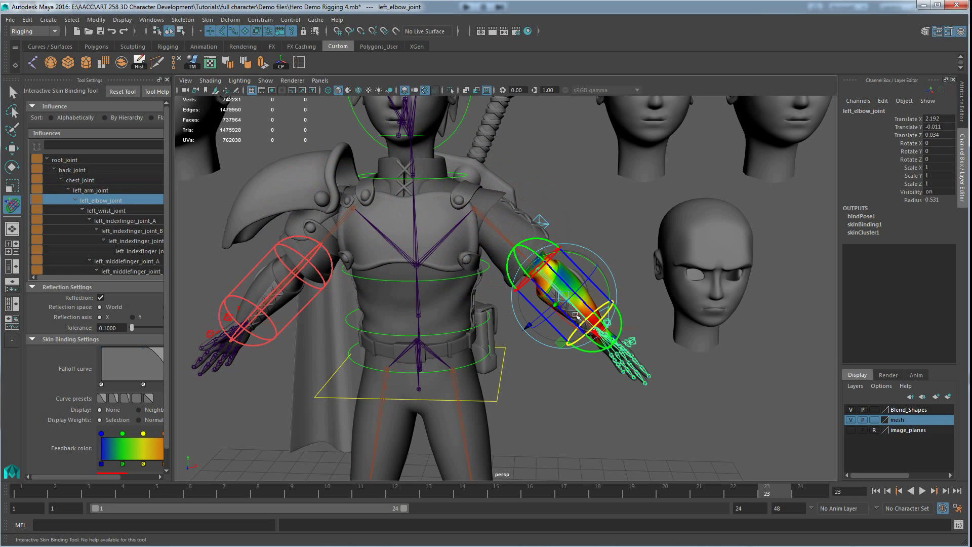
pyautogui.keyDown('alt'); pyautogui.moveTo(571, 303); pyautogui.dragTo(538, 272); pyautogui.keyUp('alt')
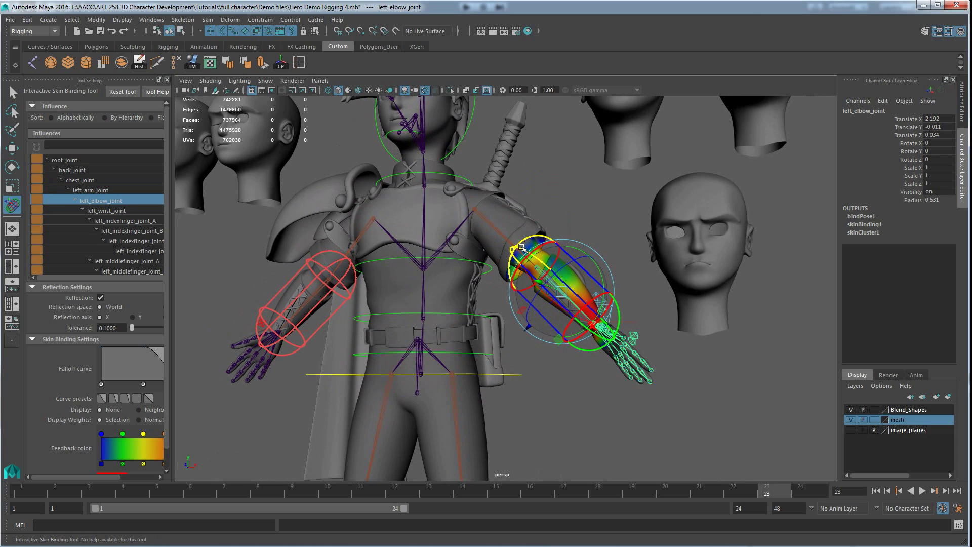
pyautogui.keyDown('alt'); pyautogui.moveTo(593, 374); pyautogui.dragTo(596, 385); pyautogui.keyUp('alt')
pyautogui.scroll(10, 596, 386)
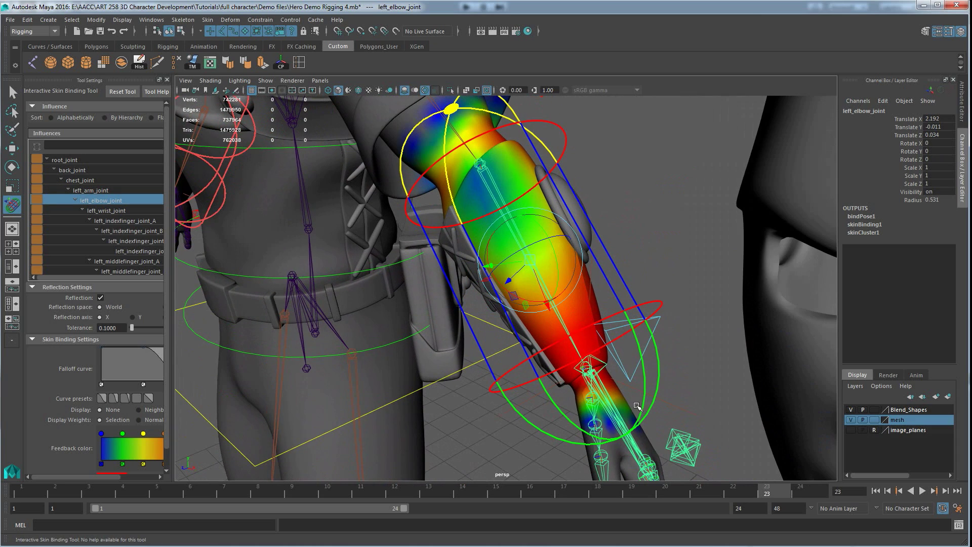
pyautogui.moveTo(639, 405); pyautogui.dragTo(628, 385)
pyautogui.scroll(-5, 535, 357)
pyautogui.keyDown('alt'); pyautogui.moveTo(535, 357); pyautogui.dragTo(530, 238); pyautogui.keyUp('alt')
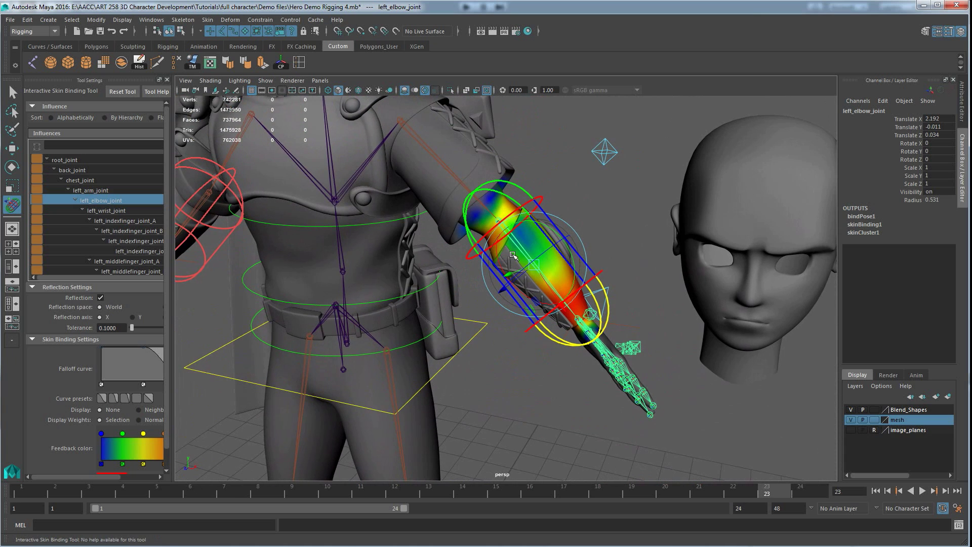
# Widen the left elbow joint's capsule around the forearm and pull its upper end down toward the elbow
pyautogui.scroll(5, 565, 330)
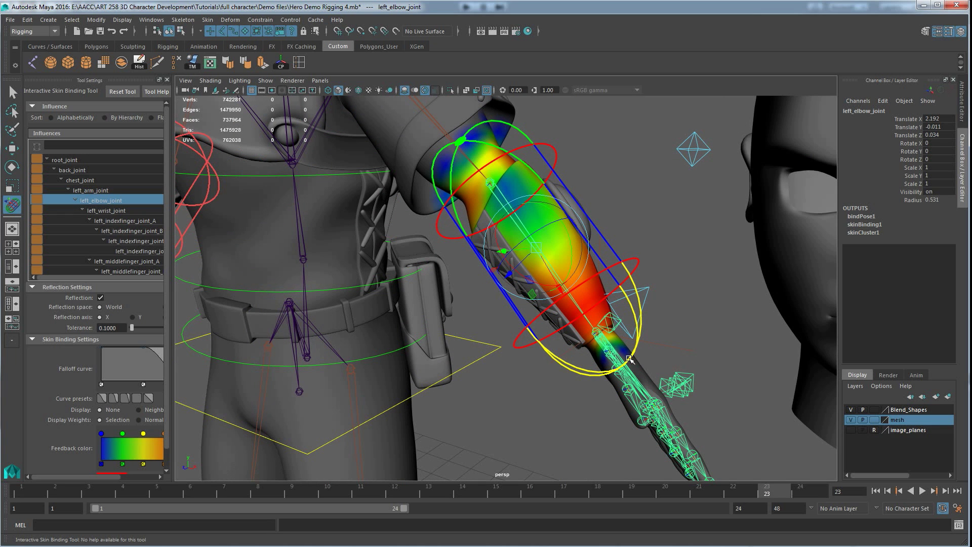
pyautogui.keyDown('alt'); pyautogui.moveTo(555, 287); pyautogui.dragTo(657, 145); pyautogui.keyUp('alt')
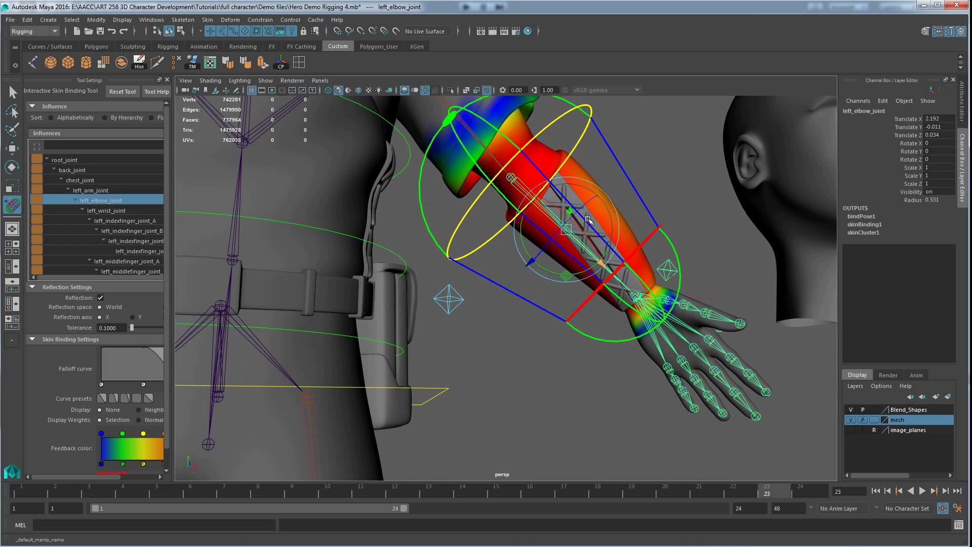
pyautogui.moveTo(457, 123); pyautogui.dragTo(498, 159)
pyautogui.scroll(-4, 533, 229)
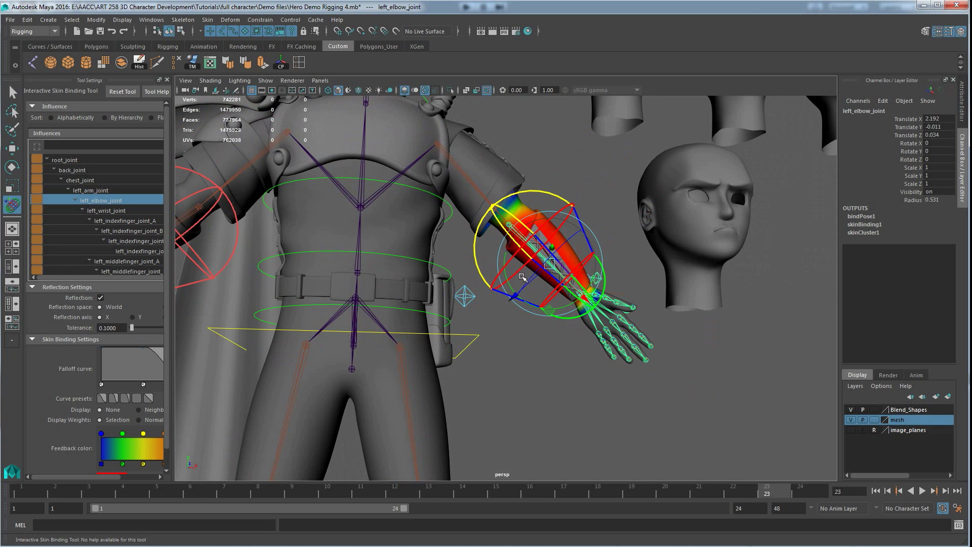
pyautogui.keyDown('alt'); pyautogui.moveTo(509, 246); pyautogui.dragTo(542, 302); pyautogui.keyUp('alt')
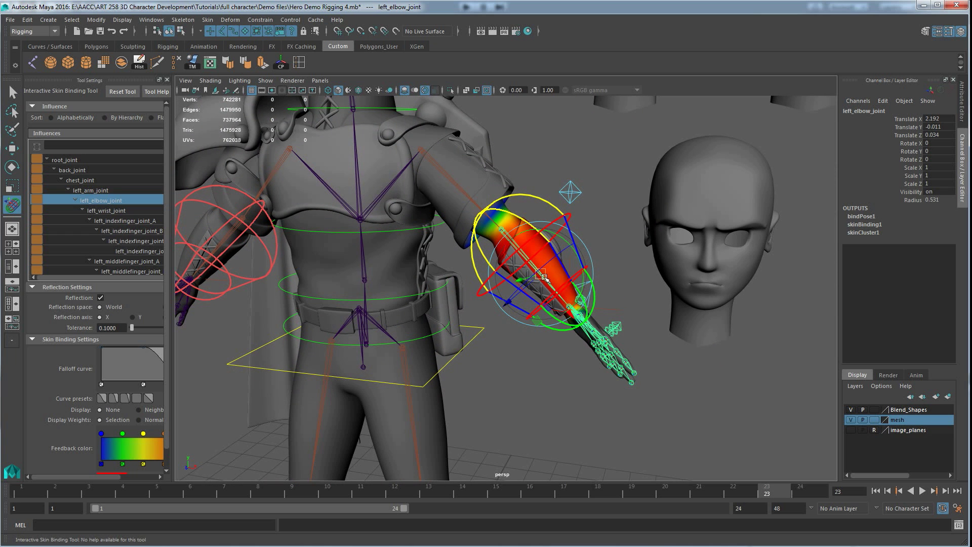
# Select the left thigh joint and shorten its capsule volume, raising the lower end to the knee and lowering the upper end toward the hip
pyautogui.keyDown('alt'); pyautogui.moveTo(394, 461); pyautogui.dragTo(451, 293, button='middle'); pyautogui.keyUp('alt')
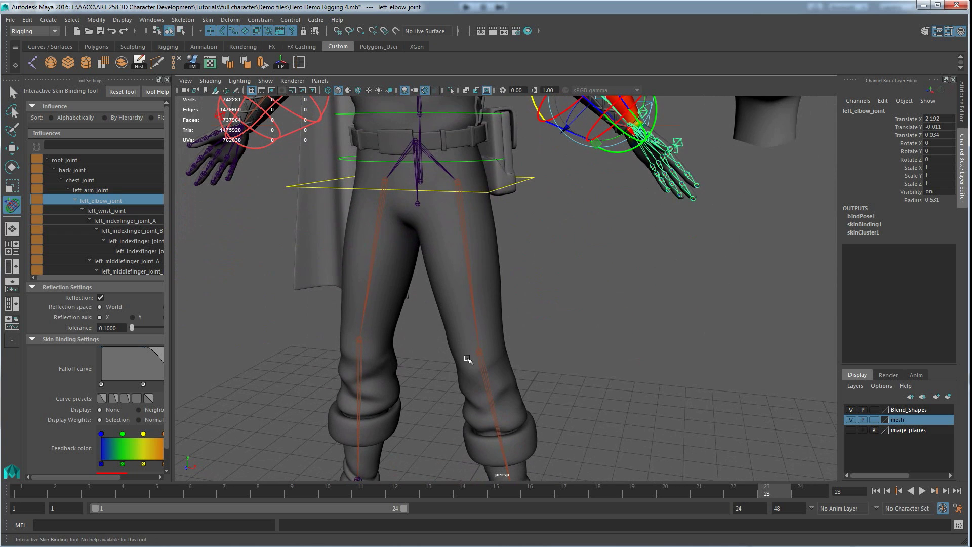
pyautogui.click(475, 321)
pyautogui.keyDown('alt'); pyautogui.moveTo(503, 359); pyautogui.dragTo(490, 361); pyautogui.keyUp('alt')
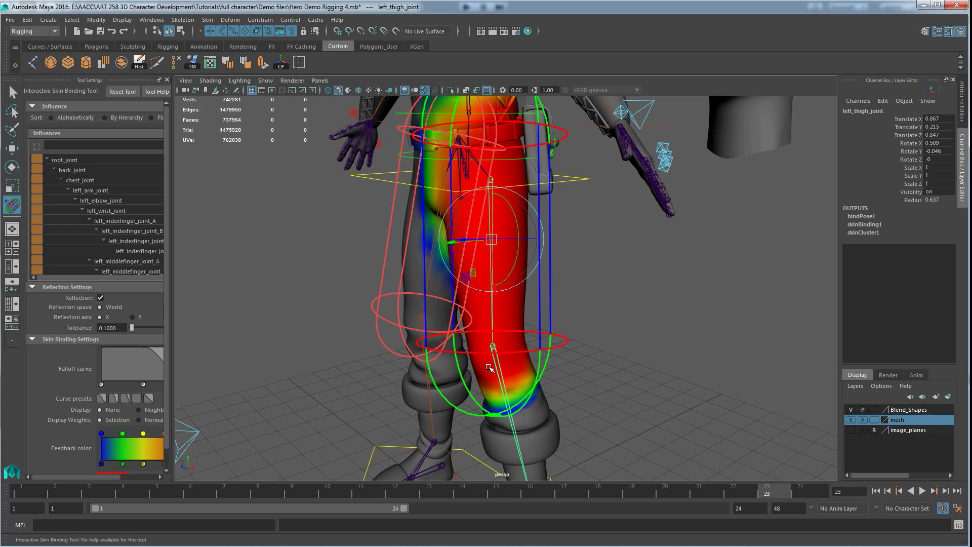
pyautogui.keyDown('alt'); pyautogui.moveTo(491, 360); pyautogui.dragTo(485, 390, button='right'); pyautogui.keyUp('alt')
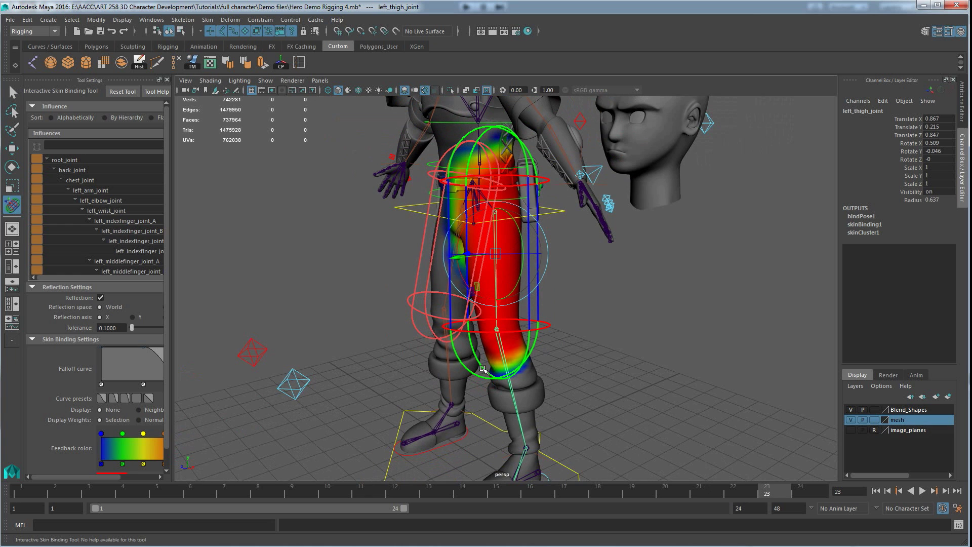
pyautogui.hotkey('ctrl', 'z')
pyautogui.moveTo(488, 373); pyautogui.dragTo(484, 329)
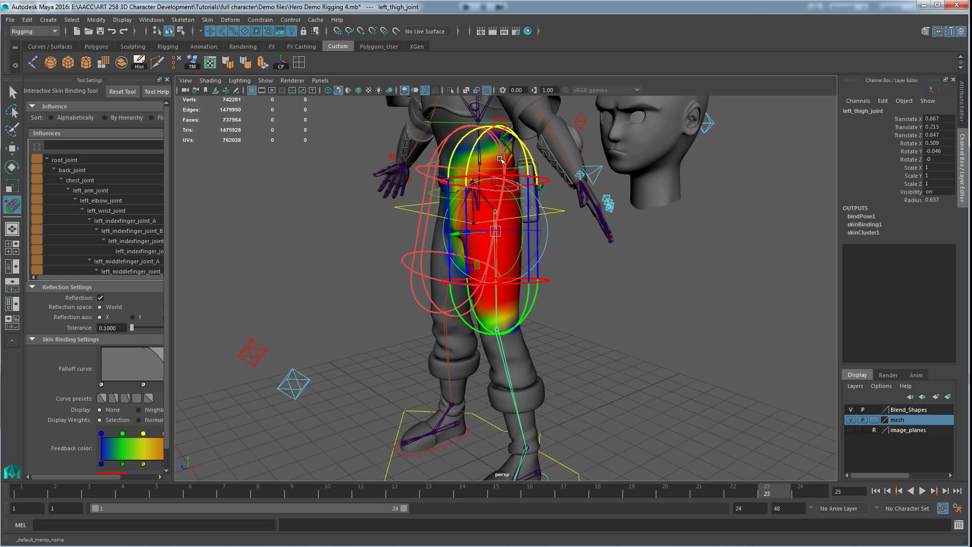
pyautogui.moveTo(501, 127); pyautogui.dragTo(500, 175)
# Select the left knee joint and shorten its capsule volume at both ends to fit between the knee and ankle
pyautogui.keyDown('alt'); pyautogui.moveTo(592, 398); pyautogui.dragTo(546, 387); pyautogui.keyUp('alt')
pyautogui.click(516, 388)
pyautogui.keyDown('alt'); pyautogui.moveTo(562, 370); pyautogui.dragTo(552, 289, button='middle'); pyautogui.keyUp('alt')
pyautogui.moveTo(499, 211); pyautogui.dragTo(502, 243)
pyautogui.moveTo(468, 304)
pyautogui.keyDown('alt'); pyautogui.mouseDown()
pyautogui.moveTo(379, 299)
pyautogui.moveTo(466, 303)
pyautogui.mouseUp(); pyautogui.keyUp('alt')
pyautogui.moveTo(534, 419); pyautogui.dragTo(532, 397)
pyautogui.keyDown('alt'); pyautogui.moveTo(435, 304); pyautogui.dragTo(525, 283); pyautogui.keyUp('alt')
pyautogui.keyDown('alt'); pyautogui.moveTo(525, 281); pyautogui.dragTo(488, 301, button='right'); pyautogui.keyUp('alt')
pyautogui.keyDown('alt'); pyautogui.moveTo(529, 299); pyautogui.dragTo(567, 300); pyautogui.keyUp('alt')
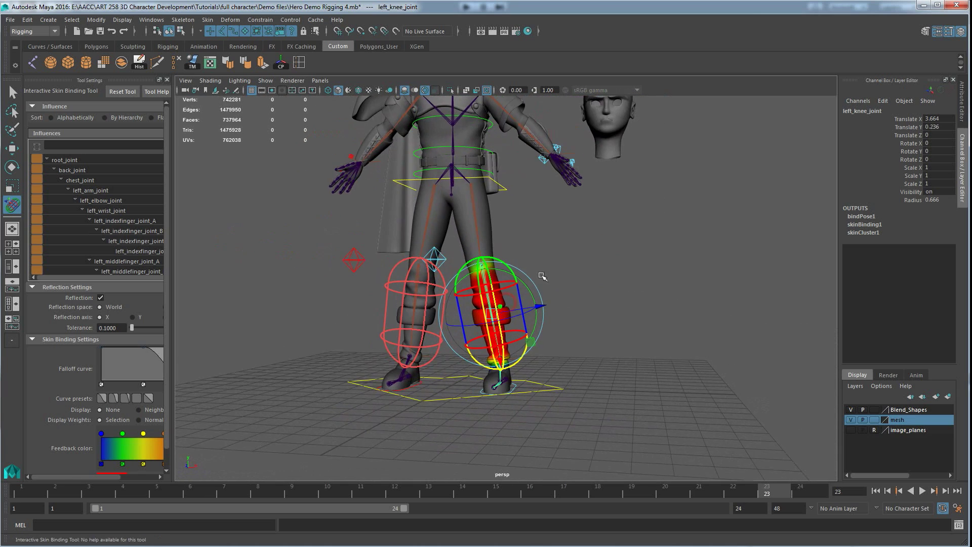
# Raise the left foot control with the Move tool to test the leg deformation, and undo the move
pyautogui.keyDown('alt'); pyautogui.moveTo(567, 299); pyautogui.dragTo(577, 326, button='middle'); pyautogui.keyUp('alt')
pyautogui.keyDown('alt'); pyautogui.moveTo(577, 325); pyautogui.dragTo(515, 336); pyautogui.keyUp('alt')
pyautogui.press('w')
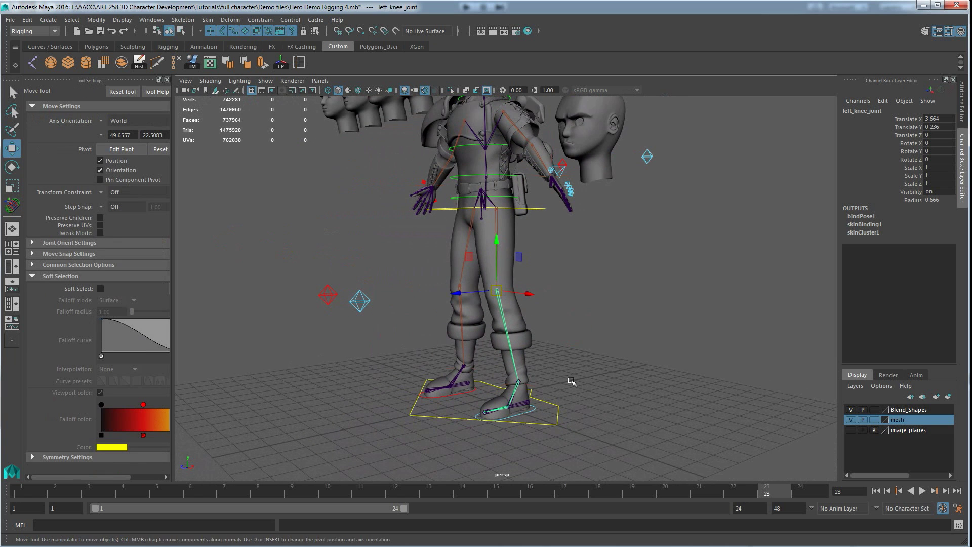
pyautogui.click(596, 353)
pyautogui.keyDown('alt'); pyautogui.moveTo(526, 387); pyautogui.dragTo(498, 444); pyautogui.keyUp('alt')
pyautogui.click(526, 444)
pyautogui.moveTo(527, 360); pyautogui.dragTo(527, 304)
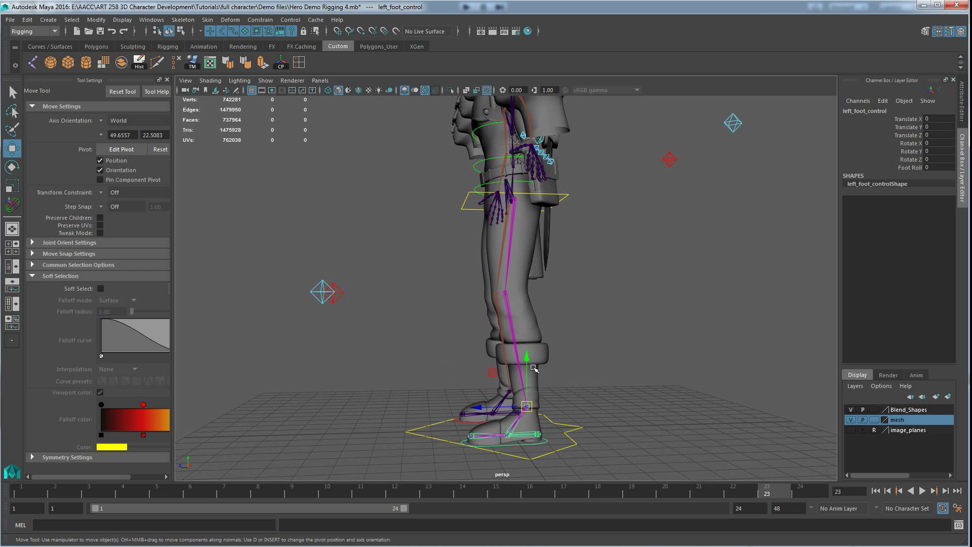
pyautogui.moveTo(525, 315); pyautogui.dragTo(525, 307)
pyautogui.keyDown('alt'); pyautogui.moveTo(526, 307); pyautogui.dragTo(505, 344); pyautogui.keyUp('alt')
pyautogui.hotkey('ctrl', 'z')
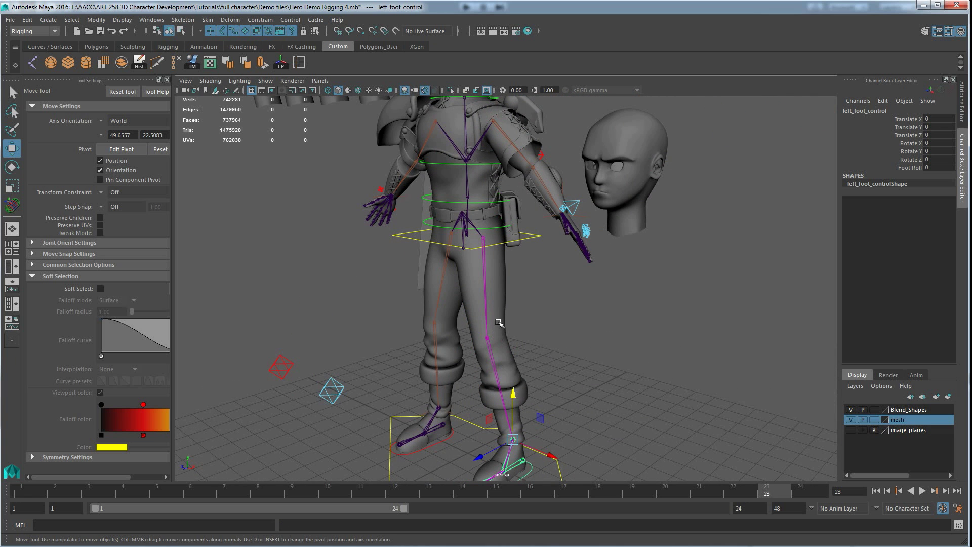
# Move the root control to test how the whole body follows, and undo the move
pyautogui.keyDown('alt'); pyautogui.moveTo(498, 322); pyautogui.dragTo(546, 353, button='right'); pyautogui.keyUp('alt')
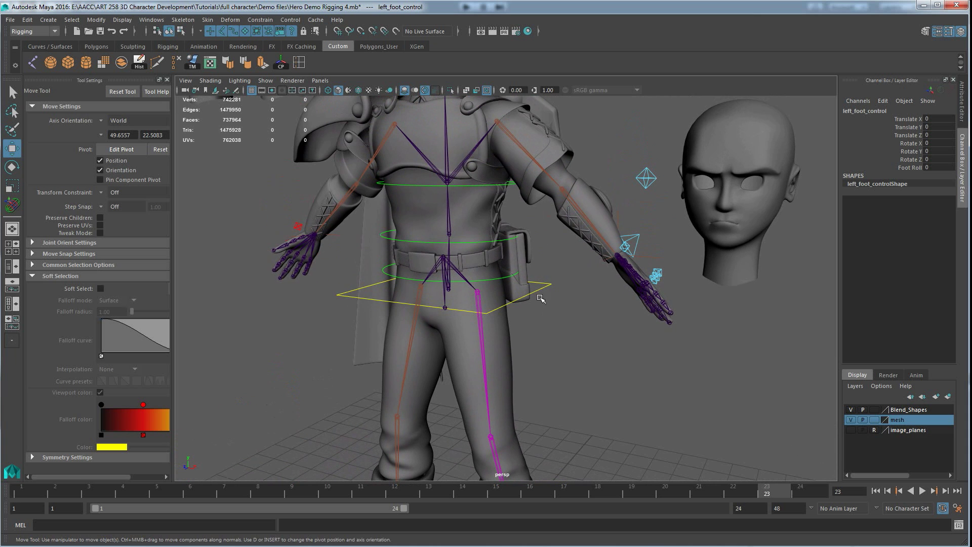
pyautogui.moveTo(545, 276); pyautogui.dragTo(559, 298)
pyautogui.keyDown('alt'); pyautogui.moveTo(559, 297); pyautogui.dragTo(498, 294, button='right'); pyautogui.keyUp('alt')
pyautogui.moveTo(473, 289); pyautogui.dragTo(571, 338)
pyautogui.hotkey('ctrl', 'z')
pyautogui.scroll(5, 502, 184)
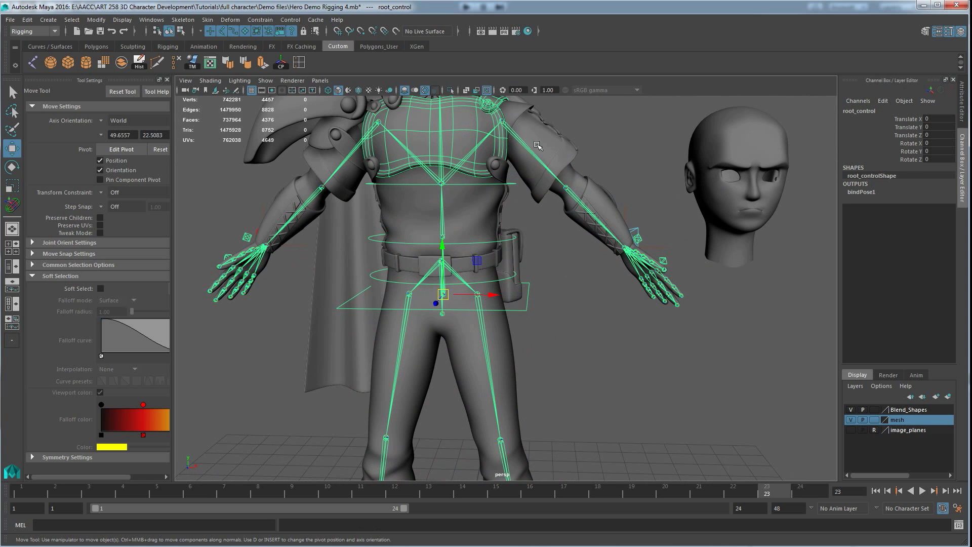
# Raise the left hand control to about shoulder height to pose the arm for weight checking
pyautogui.keyDown('alt'); pyautogui.moveTo(563, 244); pyautogui.dragTo(540, 292, button='middle'); pyautogui.keyUp('alt')
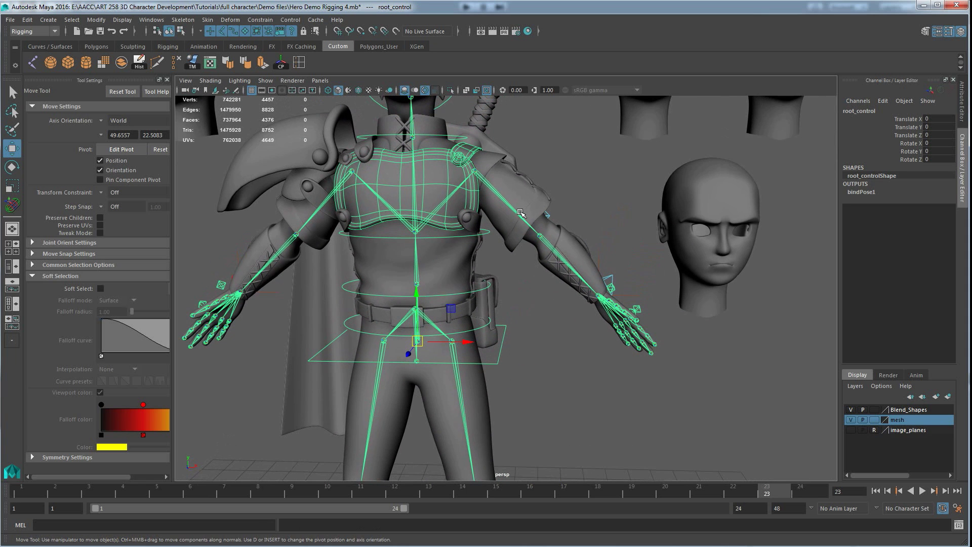
pyautogui.click(612, 279)
pyautogui.moveTo(600, 294); pyautogui.dragTo(654, 201)
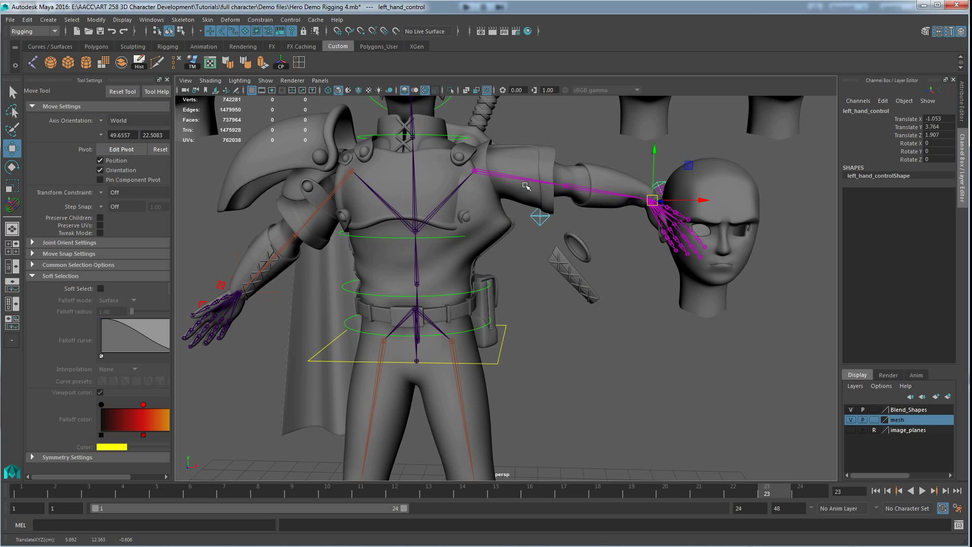
# Lift the left foot control up and forward to about 1.889 in Y and 2.174 in Z, bending the knee
pyautogui.scroll(-3, 548, 364)
pyautogui.keyDown('alt'); pyautogui.moveTo(549, 363); pyautogui.dragTo(546, 313, button='middle'); pyautogui.keyUp('alt')
pyautogui.keyDown('alt'); pyautogui.moveTo(545, 314); pyautogui.dragTo(474, 386); pyautogui.keyUp('alt')
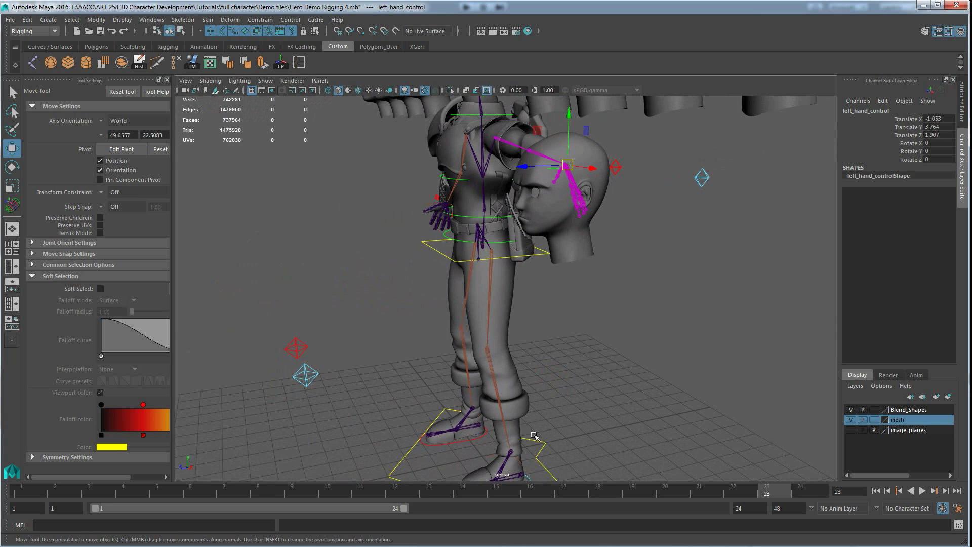
pyautogui.keyDown('alt'); pyautogui.moveTo(522, 476); pyautogui.dragTo(518, 448, button='middle'); pyautogui.keyUp('alt')
pyautogui.keyDown('alt'); pyautogui.moveTo(515, 440); pyautogui.dragTo(494, 440); pyautogui.keyUp('alt')
pyautogui.click(494, 439)
pyautogui.moveTo(478, 373); pyautogui.dragTo(422, 324, button='middle')
# Select the combined body and clothing mesh and start the Paint Skin Weights Tool on it
pyautogui.keyDown('alt'); pyautogui.moveTo(422, 324); pyautogui.dragTo(489, 240); pyautogui.keyUp('alt')
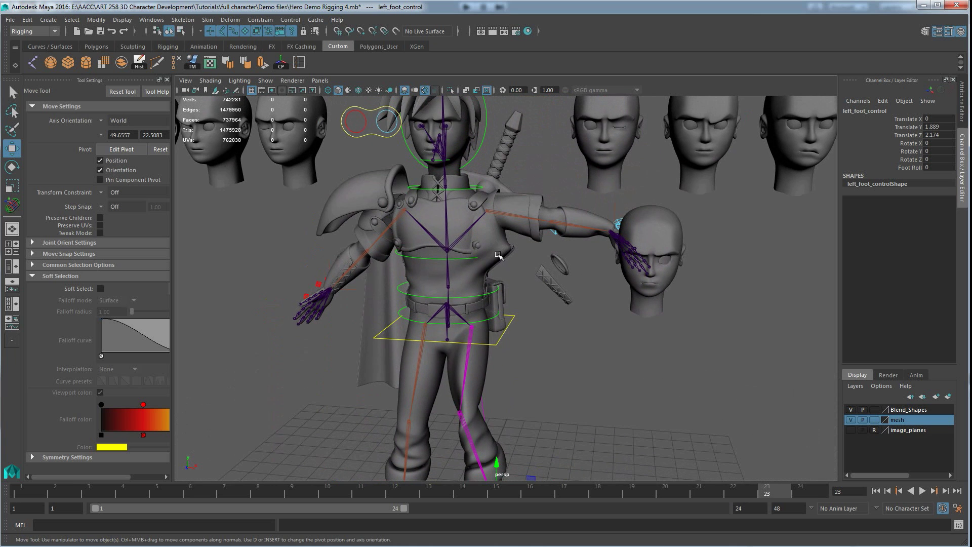
pyautogui.click(512, 246)
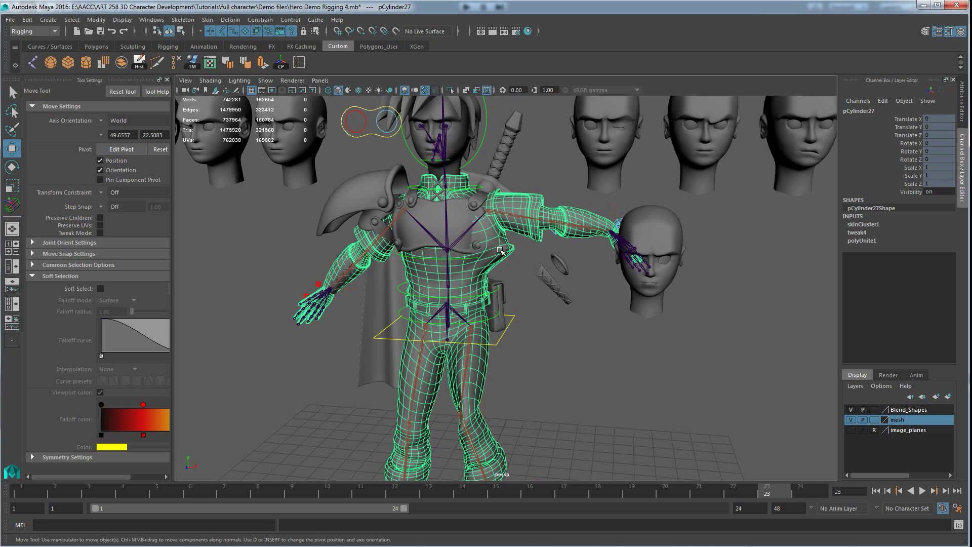
pyautogui.click(207, 19)
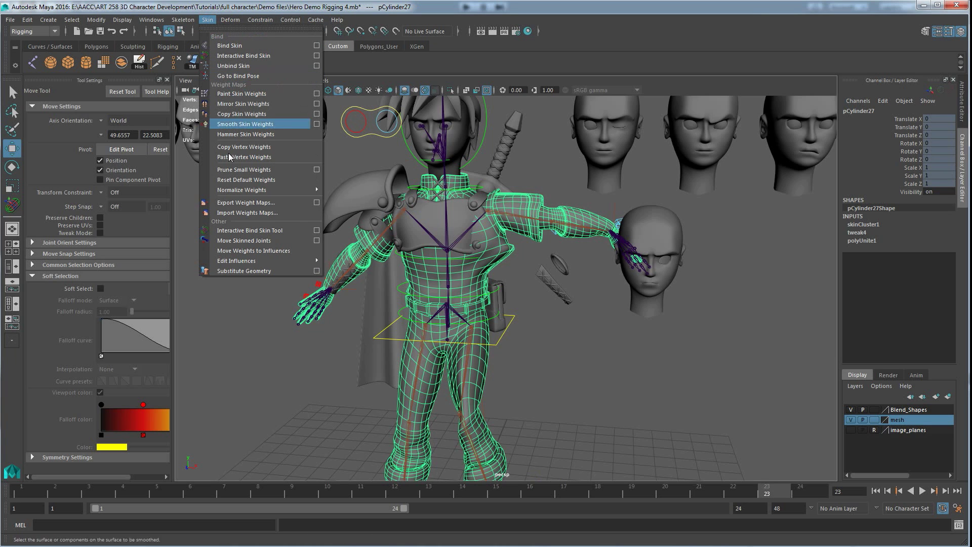
pyautogui.click(238, 94)
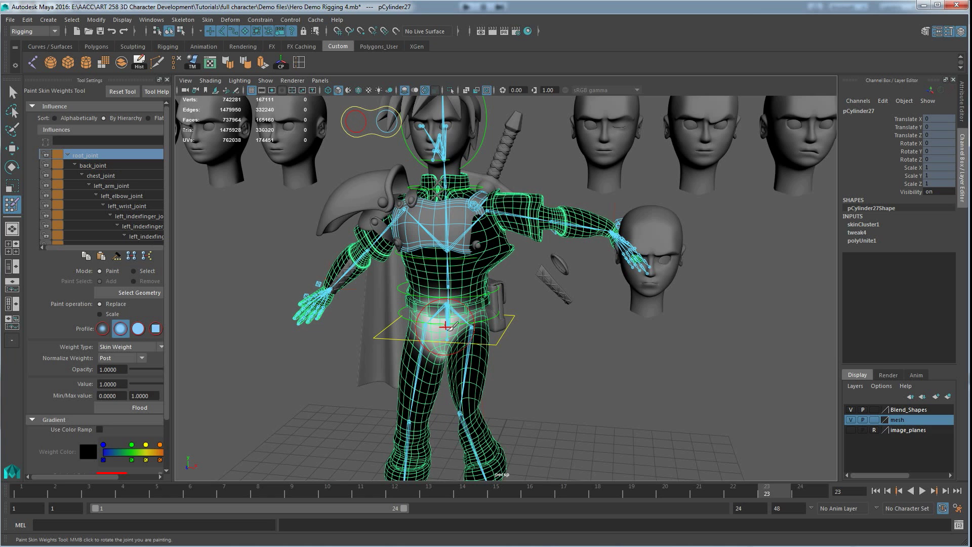
# Display the back joint's and the chest joint's skin weights and examine their spread over the torso and legs
pyautogui.click(101, 166)
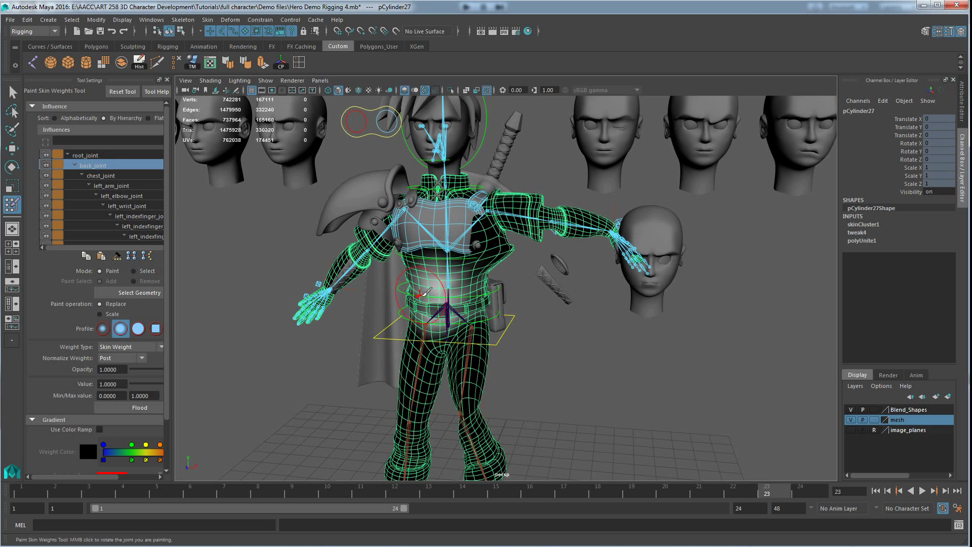
pyautogui.scroll(2, 420, 292)
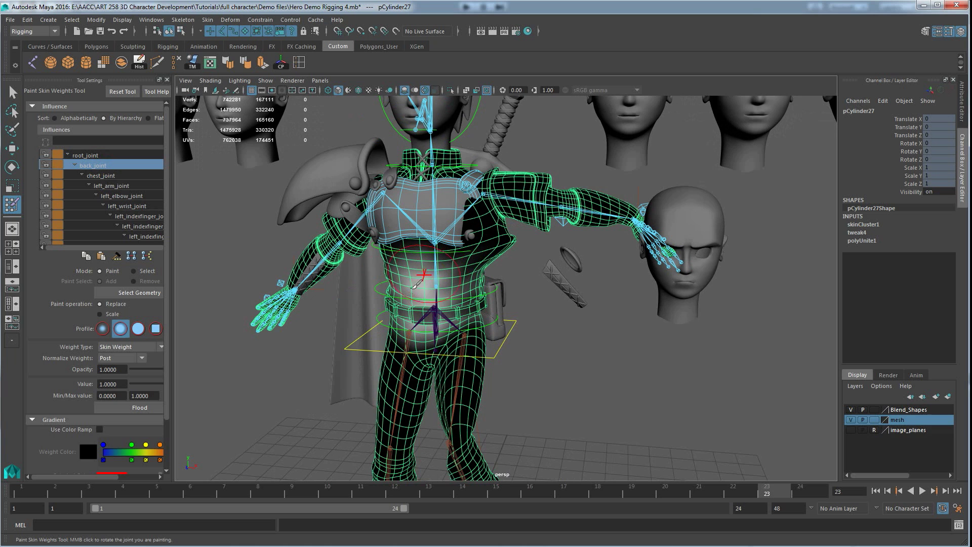
pyautogui.click(108, 176)
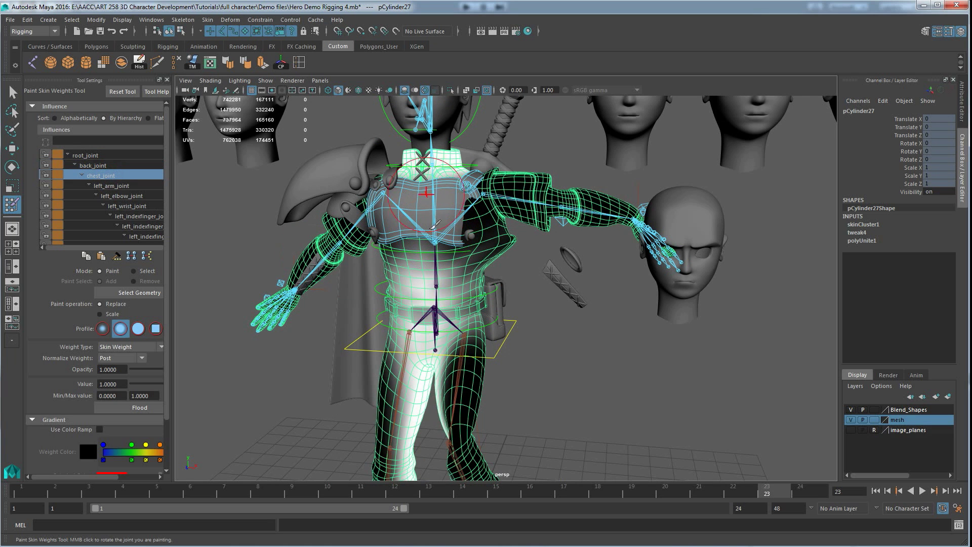
pyautogui.keyDown('alt'); pyautogui.moveTo(597, 387); pyautogui.dragTo(630, 388); pyautogui.keyUp('alt')
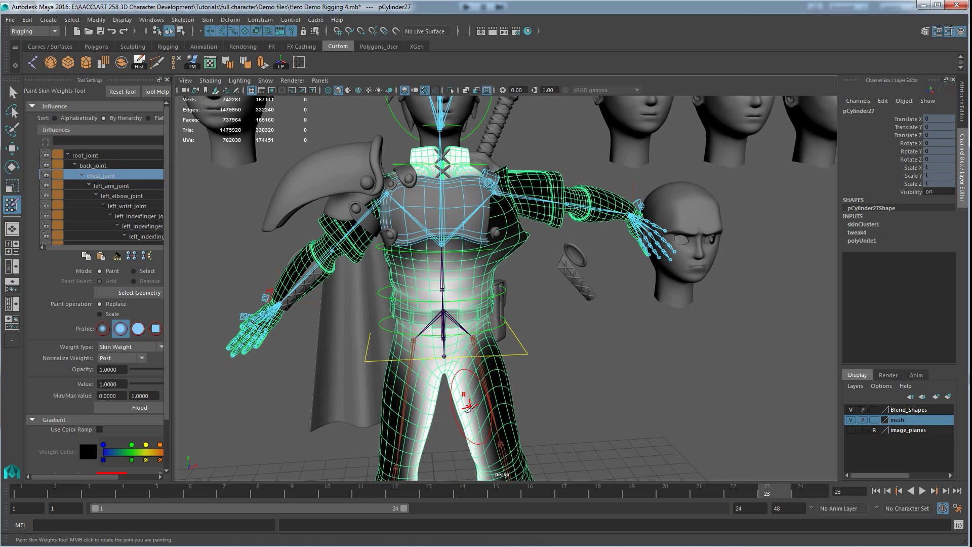
pyautogui.keyDown('alt'); pyautogui.moveTo(570, 401); pyautogui.dragTo(577, 334, button='middle'); pyautogui.keyUp('alt')
pyautogui.scroll(-3, 515, 268)
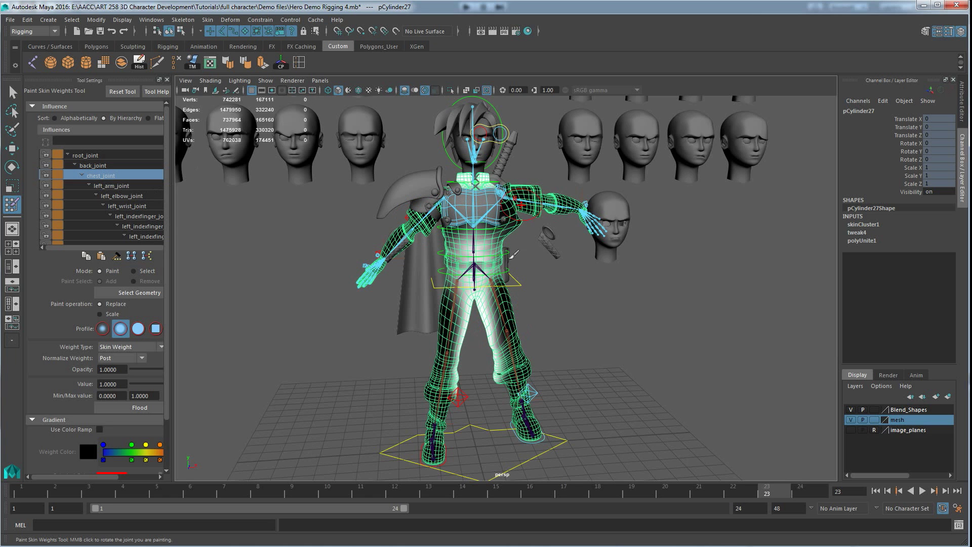
pyautogui.keyDown('alt'); pyautogui.moveTo(566, 348); pyautogui.dragTo(585, 347); pyautogui.keyUp('alt')
pyautogui.scroll(5, 586, 347)
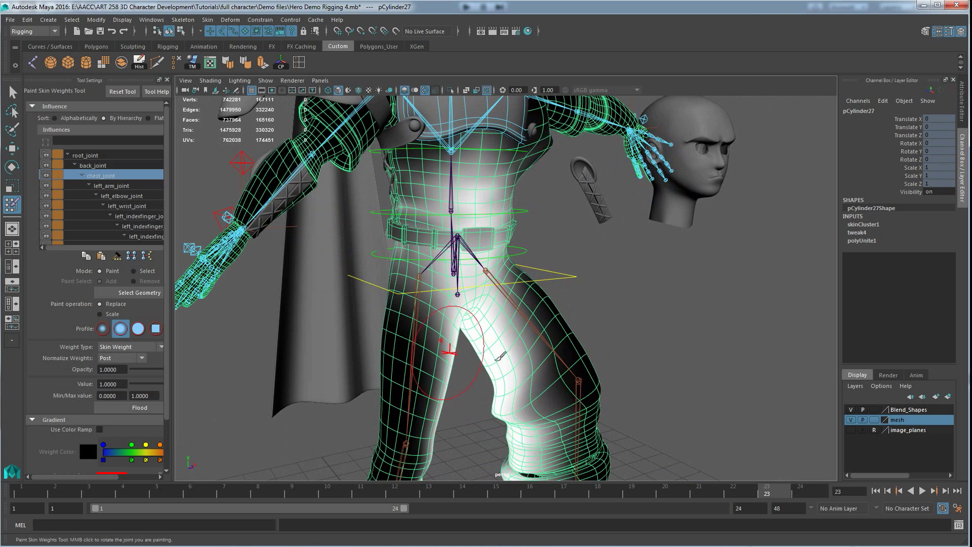
pyautogui.scroll(-3, 550, 344)
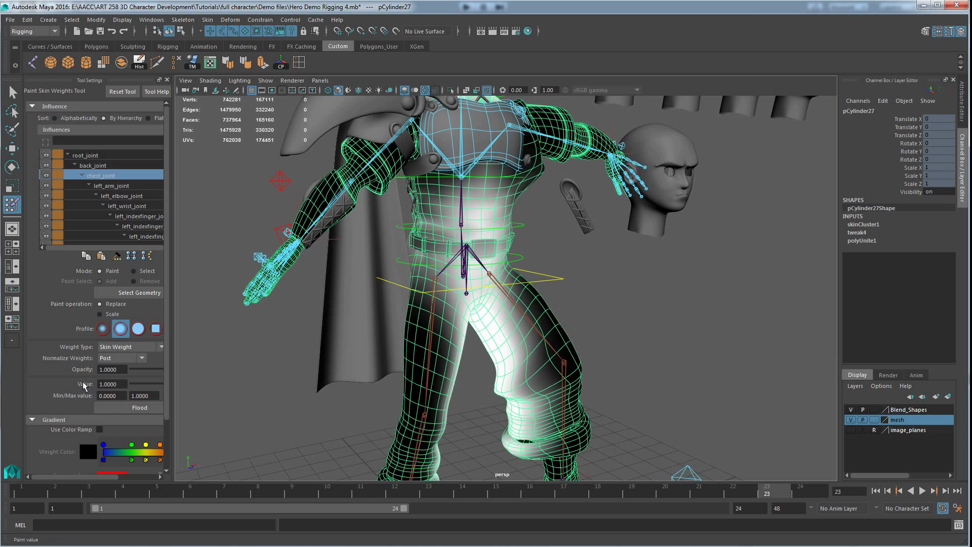
# Set the paint value to 0 and erase the chest joint's weight from the front of the left inner thigh
pyautogui.moveTo(171, 386); pyautogui.dragTo(203, 387)
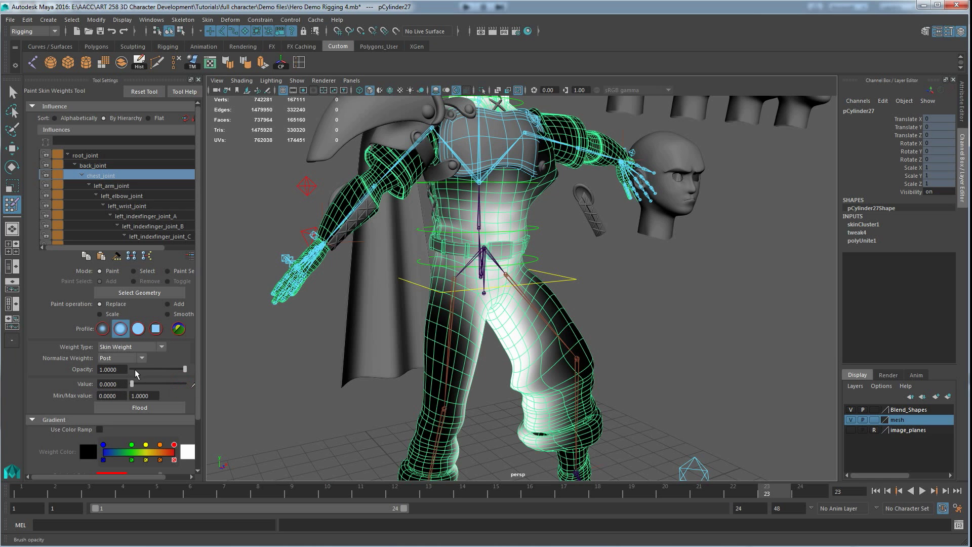
pyautogui.moveTo(500, 393)
pyautogui.mouseDown()
pyautogui.moveTo(526, 375)
pyautogui.moveTo(519, 327)
pyautogui.moveTo(537, 364)
pyautogui.moveTo(533, 417)
pyautogui.moveTo(526, 357)
pyautogui.moveTo(551, 435)
pyautogui.moveTo(567, 380)
pyautogui.moveTo(560, 273)
pyautogui.moveTo(527, 334)
pyautogui.moveTo(535, 275)
pyautogui.moveTo(489, 257)
pyautogui.moveTo(534, 361)
pyautogui.moveTo(515, 356)
pyautogui.moveTo(536, 345)
pyautogui.moveTo(507, 296)
pyautogui.mouseUp()
# Erase the chest joint's weight from the back of the left thigh and around the knee with value 0
pyautogui.keyDown('alt'); pyautogui.moveTo(615, 358); pyautogui.dragTo(572, 352); pyautogui.keyUp('alt')
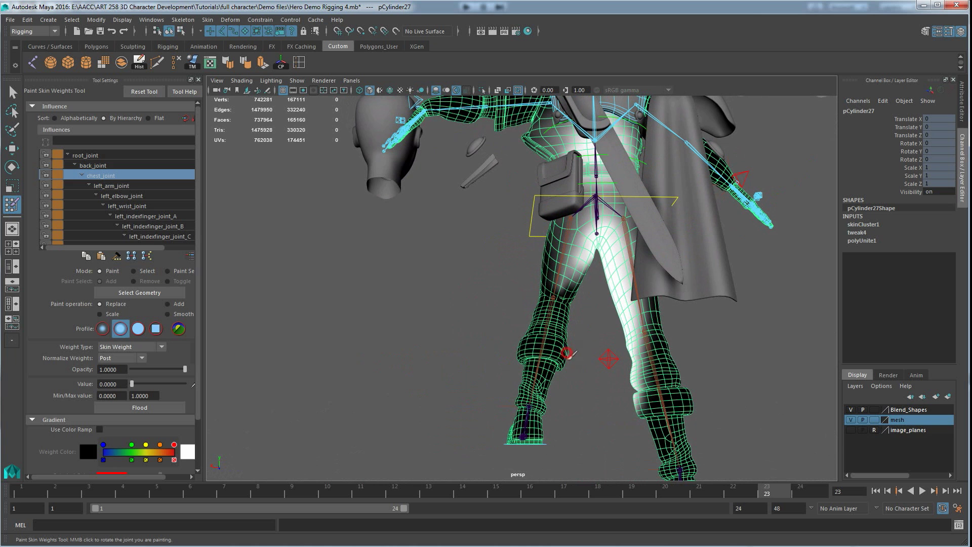
pyautogui.keyDown('alt'); pyautogui.moveTo(581, 401); pyautogui.dragTo(582, 412); pyautogui.keyUp('alt')
pyautogui.keyDown('alt'); pyautogui.moveTo(582, 412); pyautogui.dragTo(596, 385, button='right'); pyautogui.keyUp('alt')
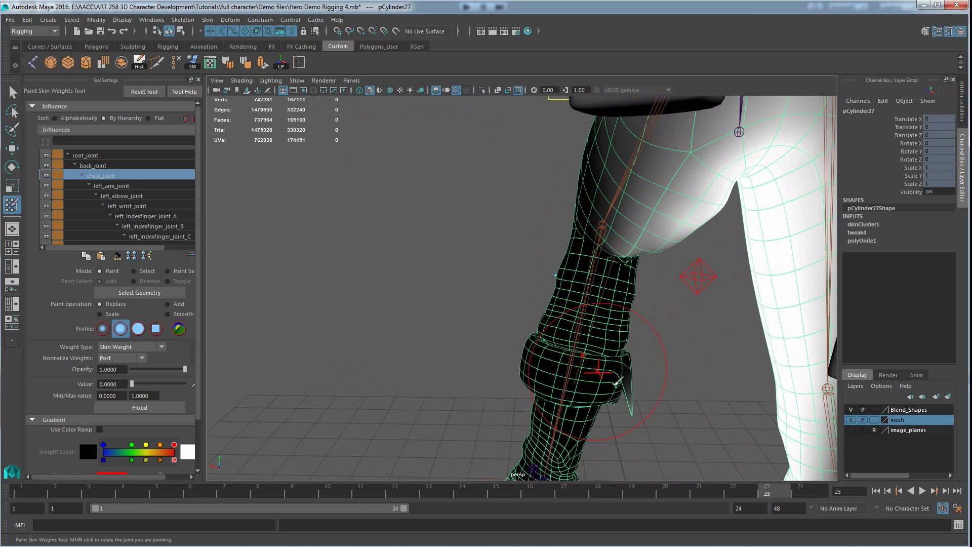
pyautogui.keyDown('alt'); pyautogui.moveTo(633, 390); pyautogui.dragTo(504, 341); pyautogui.keyUp('alt')
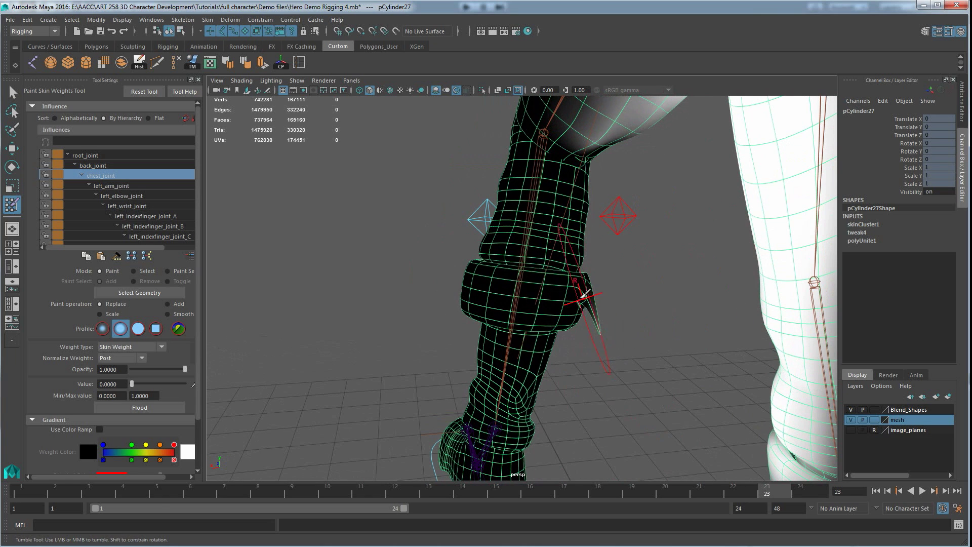
pyautogui.keyDown('alt'); pyautogui.moveTo(608, 322); pyautogui.dragTo(612, 275, button='right'); pyautogui.keyUp('alt')
pyautogui.keyDown('alt'); pyautogui.moveTo(613, 275); pyautogui.dragTo(589, 353, button='middle'); pyautogui.keyUp('alt')
pyautogui.moveTo(593, 223); pyautogui.dragTo(585, 229)
pyautogui.keyDown('alt'); pyautogui.moveTo(579, 236); pyautogui.dragTo(552, 243, button='right'); pyautogui.keyUp('alt')
pyautogui.keyDown('alt'); pyautogui.moveTo(552, 243); pyautogui.dragTo(538, 272, button='middle'); pyautogui.keyUp('alt')
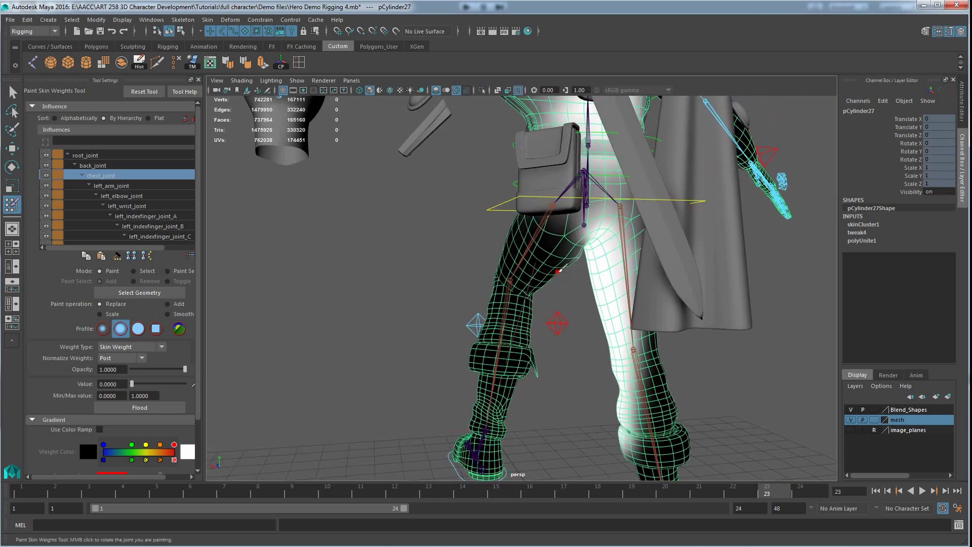
# Erase the remaining chest joint weight around the left buttock, hip and upper inner thigh
pyautogui.keyDown('alt'); pyautogui.moveTo(538, 272); pyautogui.dragTo(549, 278); pyautogui.keyUp('alt')
pyautogui.moveTo(567, 238); pyautogui.dragTo(540, 223)
pyautogui.keyDown('alt'); pyautogui.moveTo(386, 271); pyautogui.dragTo(492, 234); pyautogui.keyUp('alt')
pyautogui.moveTo(488, 269); pyautogui.dragTo(504, 275)
pyautogui.keyDown('alt'); pyautogui.moveTo(635, 282); pyautogui.dragTo(540, 250); pyautogui.keyUp('alt')
pyautogui.keyDown('alt'); pyautogui.moveTo(508, 318); pyautogui.dragTo(571, 282); pyautogui.keyUp('alt')
pyautogui.keyDown('alt'); pyautogui.moveTo(575, 235); pyautogui.dragTo(553, 335, button='middle'); pyautogui.keyUp('alt')
pyautogui.keyDown('alt'); pyautogui.moveTo(553, 335); pyautogui.dragTo(548, 313); pyautogui.keyUp('alt')
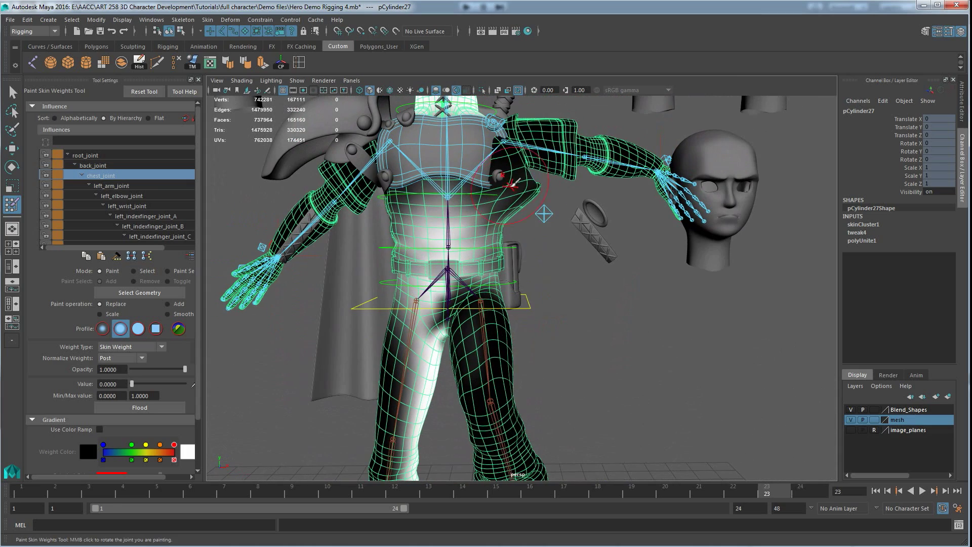
# Set the paint value to 1 and paint the chest joint's weight onto the left side of the torso below the armpit
pyautogui.keyDown('alt'); pyautogui.moveTo(564, 238); pyautogui.dragTo(560, 291, button='middle'); pyautogui.keyUp('alt')
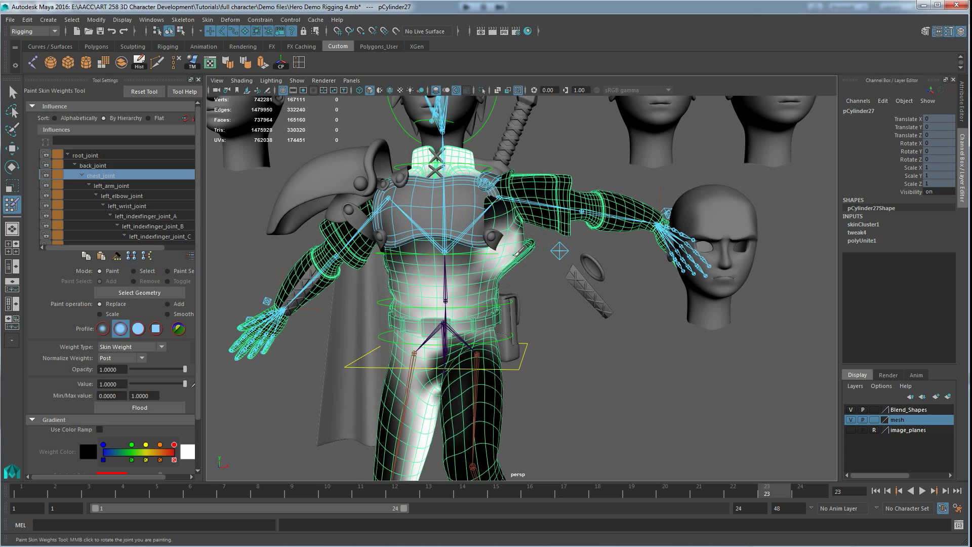
pyautogui.moveTo(521, 248)
pyautogui.keyDown('alt'); pyautogui.mouseDown()
pyautogui.moveTo(511, 258)
pyautogui.moveTo(518, 299)
pyautogui.mouseUp(); pyautogui.keyUp('alt')
pyautogui.moveTo(529, 250)
pyautogui.mouseDown()
pyautogui.moveTo(521, 274)
pyautogui.moveTo(525, 249)
pyautogui.moveTo(506, 252)
pyautogui.mouseUp()
pyautogui.moveTo(541, 321)
pyautogui.keyDown('alt'); pyautogui.mouseDown()
pyautogui.moveTo(566, 334)
pyautogui.moveTo(517, 250)
pyautogui.mouseUp(); pyautogui.keyUp('alt')
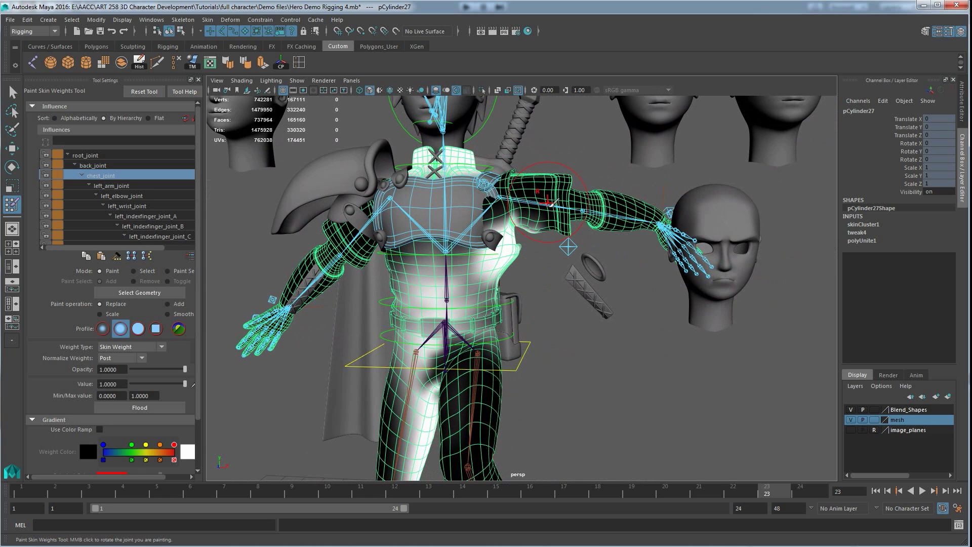
pyautogui.moveTo(481, 244)
pyautogui.mouseDown()
pyautogui.moveTo(469, 234)
pyautogui.moveTo(468, 190)
pyautogui.moveTo(430, 217)
pyautogui.moveTo(419, 207)
pyautogui.moveTo(446, 238)
pyautogui.moveTo(532, 262)
pyautogui.mouseUp()
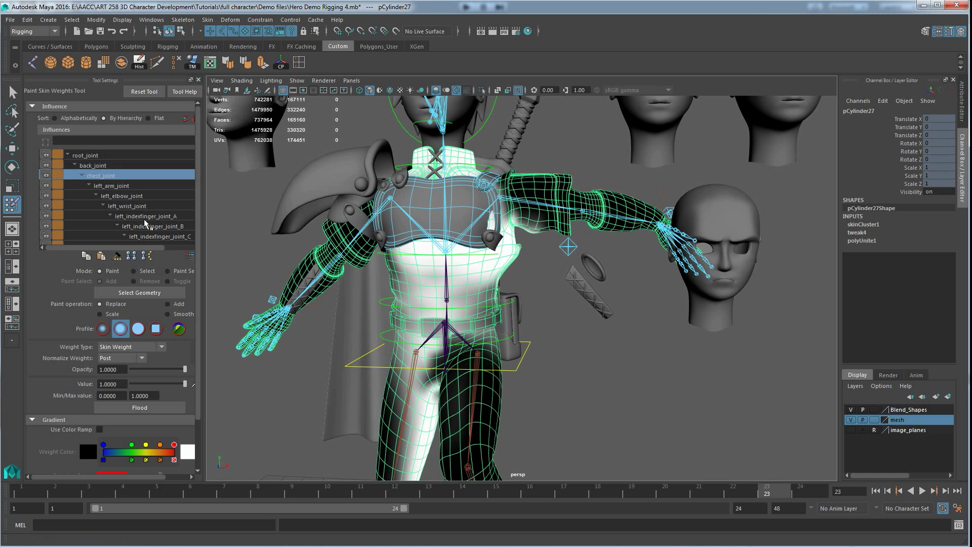
# Select the left arm joint's influence, lower the paint value, and remove its weight from the torso side and lower armpit
pyautogui.scroll(-3, 116, 197)
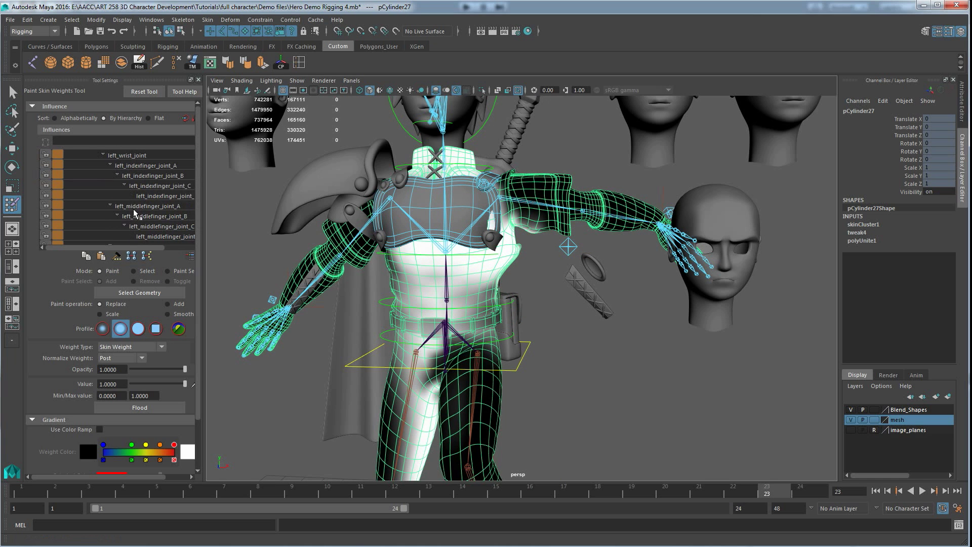
pyautogui.scroll(1, 135, 213)
pyautogui.click(110, 166)
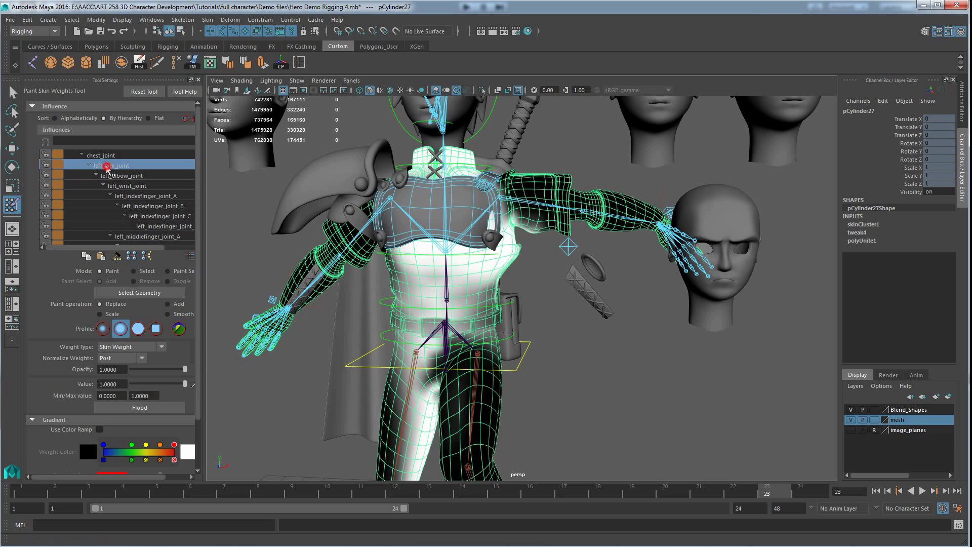
pyautogui.keyDown('alt'); pyautogui.moveTo(553, 269); pyautogui.dragTo(521, 252); pyautogui.keyUp('alt')
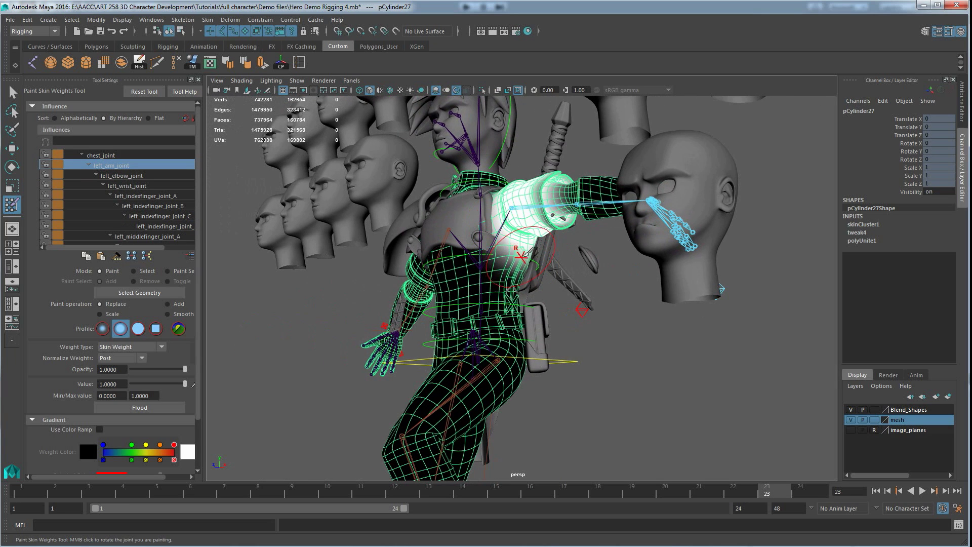
pyautogui.keyDown('alt'); pyautogui.moveTo(521, 252); pyautogui.dragTo(514, 261); pyautogui.keyUp('alt')
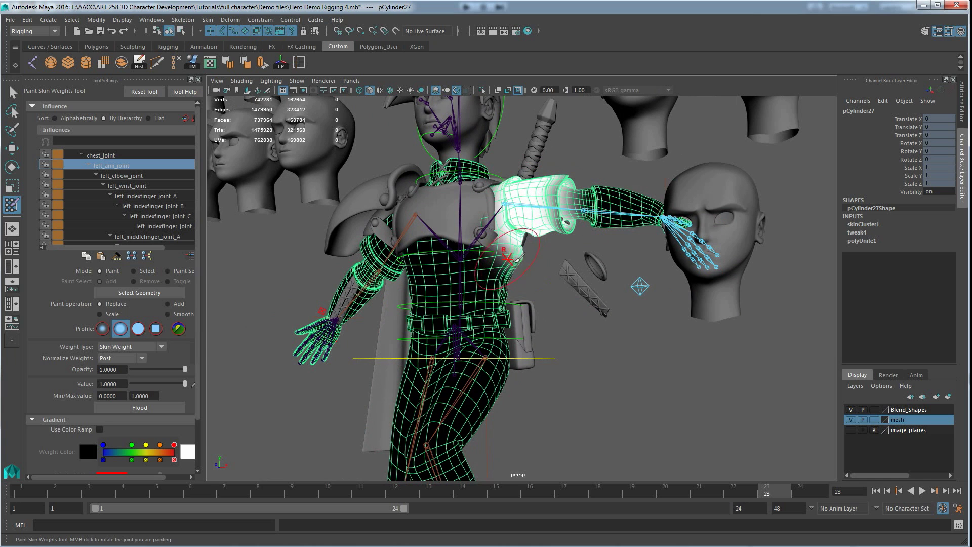
pyautogui.click(153, 383)
pyautogui.moveTo(153, 384); pyautogui.dragTo(118, 388)
pyautogui.moveTo(537, 289)
pyautogui.keyDown('alt'); pyautogui.mouseDown()
pyautogui.moveTo(524, 207)
pyautogui.moveTo(510, 214)
pyautogui.moveTo(530, 221)
pyautogui.moveTo(525, 232)
pyautogui.moveTo(590, 273)
pyautogui.moveTo(623, 271)
pyautogui.mouseUp(); pyautogui.keyUp('alt')
pyautogui.moveTo(536, 210); pyautogui.dragTo(550, 249)
# Blend the left arm joint's weight on the sleeve's underside using paint values 0.4757 and 0.7379
pyautogui.moveTo(152, 385); pyautogui.dragTo(156, 385)
pyautogui.moveTo(545, 267)
pyautogui.keyDown('alt'); pyautogui.mouseDown()
pyautogui.moveTo(574, 268)
pyautogui.moveTo(544, 218)
pyautogui.mouseUp(); pyautogui.keyUp('alt')
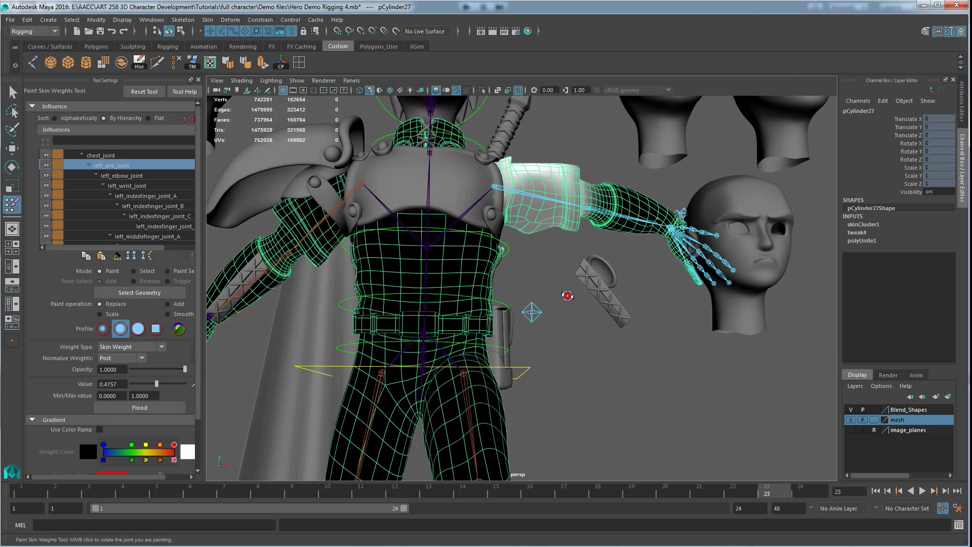
pyautogui.keyDown('alt'); pyautogui.moveTo(567, 295); pyautogui.dragTo(554, 261); pyautogui.keyUp('alt')
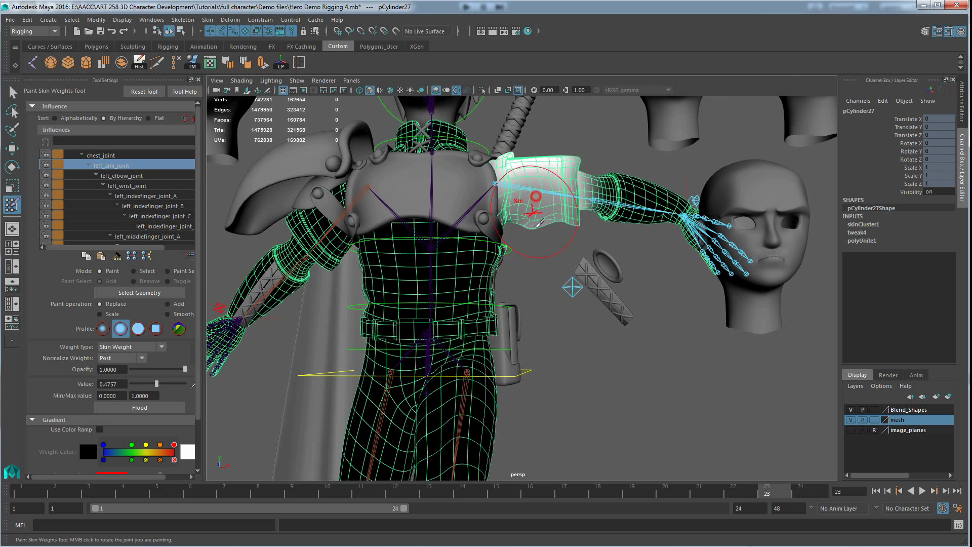
pyautogui.moveTo(157, 384); pyautogui.dragTo(171, 384)
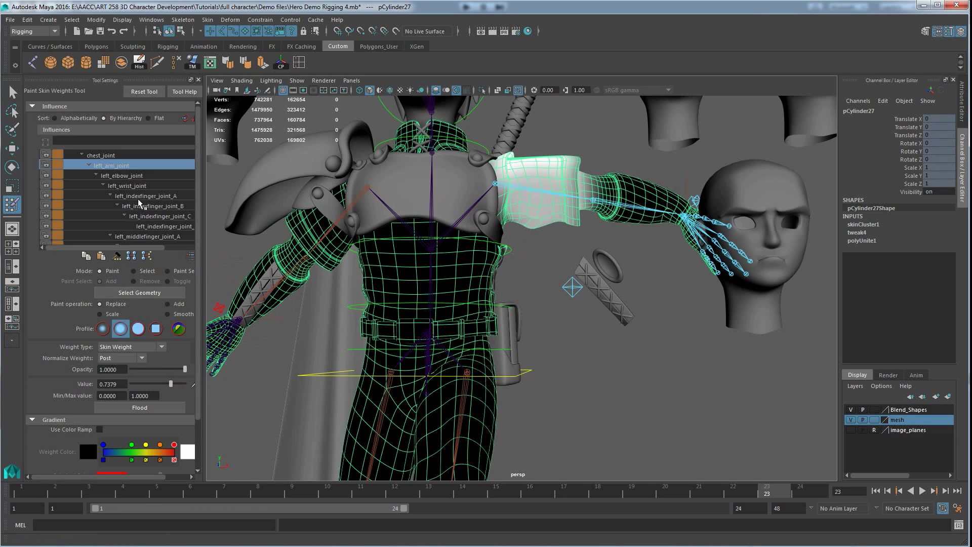
# Select the chest joint's influence, set the paint value to 0, and erase its weight from the left sleeve's underside
pyautogui.click(109, 158)
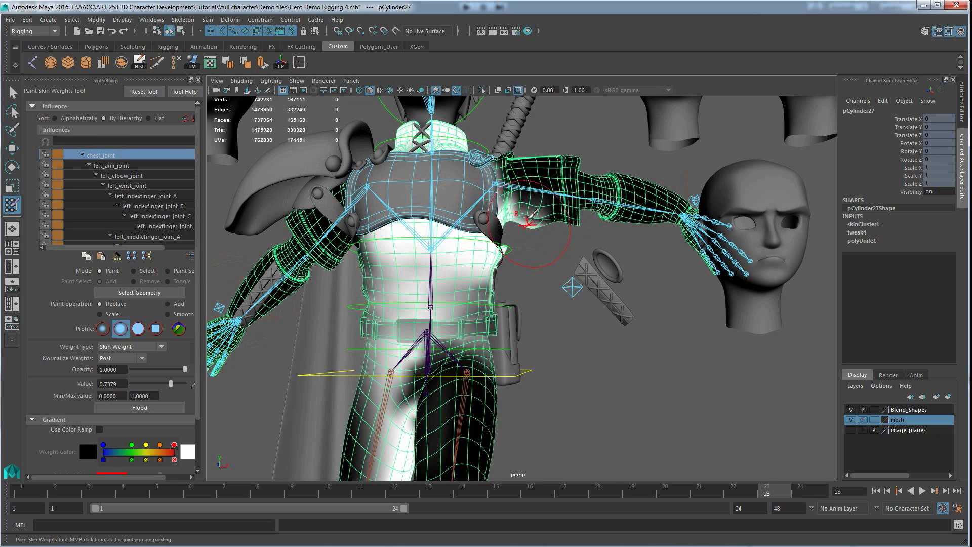
pyautogui.moveTo(171, 384); pyautogui.dragTo(131, 383)
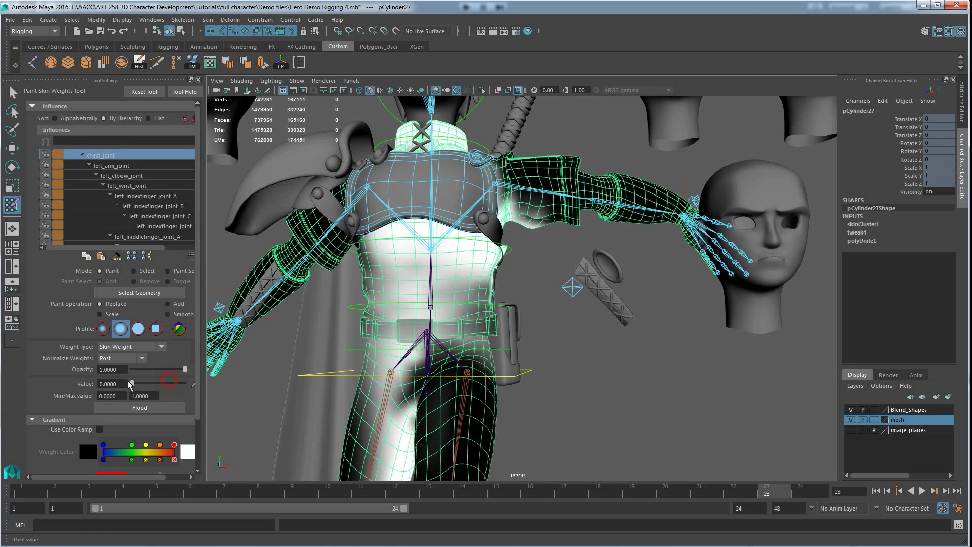
pyautogui.moveTo(541, 201)
pyautogui.mouseDown()
pyautogui.moveTo(512, 218)
pyautogui.moveTo(537, 225)
pyautogui.moveTo(537, 210)
pyautogui.mouseUp()
pyautogui.moveTo(600, 291)
pyautogui.keyDown('alt'); pyautogui.mouseDown()
pyautogui.moveTo(610, 377)
pyautogui.moveTo(600, 394)
pyautogui.moveTo(615, 358)
pyautogui.mouseUp(); pyautogui.keyUp('alt')
pyautogui.keyDown('alt'); pyautogui.moveTo(611, 363); pyautogui.dragTo(588, 346, button='right'); pyautogui.keyUp('alt')
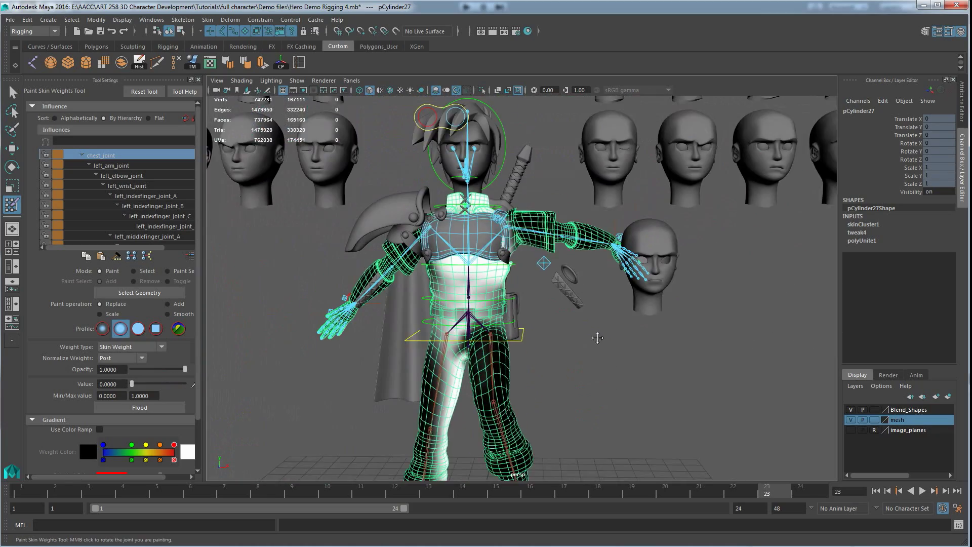
pyautogui.keyDown('alt'); pyautogui.moveTo(596, 336); pyautogui.dragTo(609, 321, button='middle'); pyautogui.keyUp('alt')
# Move the left foot control up and forward to about X -0.08, Y 1.31, Z 2.91 to bend the knee and test the leg's deformation
pyautogui.moveTo(603, 278)
pyautogui.keyDown('alt'); pyautogui.mouseDown()
pyautogui.moveTo(608, 291)
pyautogui.moveTo(633, 266)
pyautogui.moveTo(637, 288)
pyautogui.moveTo(677, 280)
pyautogui.mouseUp(); pyautogui.keyUp('alt')
pyautogui.press('w')
pyautogui.click(683, 233)
pyautogui.keyDown('alt'); pyautogui.moveTo(682, 233); pyautogui.dragTo(477, 407); pyautogui.keyUp('alt')
pyautogui.click(660, 200)
pyautogui.click(456, 452)
pyautogui.keyDown('alt'); pyautogui.moveTo(476, 406); pyautogui.dragTo(511, 359, button='middle'); pyautogui.keyUp('alt')
pyautogui.moveTo(522, 353); pyautogui.dragTo(575, 347)
pyautogui.hotkey('ctrl', 'z')
pyautogui.moveTo(508, 339); pyautogui.dragTo(539, 345)
pyautogui.moveTo(505, 322); pyautogui.dragTo(479, 340)
pyautogui.keyDown('alt'); pyautogui.moveTo(549, 329); pyautogui.dragTo(480, 330); pyautogui.keyUp('alt')
pyautogui.scroll(5, 510, 292)
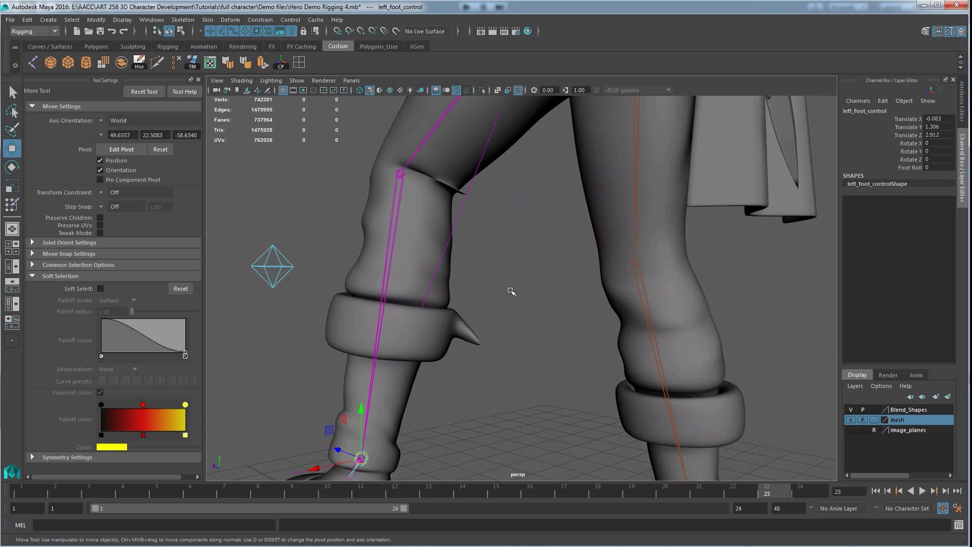
# Reposition the left foot control to about X 0.63, Y 0.25, Z 2.94 and examine the spike on the boot cuff
pyautogui.scroll(-4, 485, 342)
pyautogui.keyDown('alt'); pyautogui.moveTo(570, 375); pyautogui.dragTo(627, 341, button='middle'); pyautogui.keyUp('alt')
pyautogui.keyDown('alt'); pyautogui.moveTo(627, 341); pyautogui.dragTo(603, 369); pyautogui.keyUp('alt')
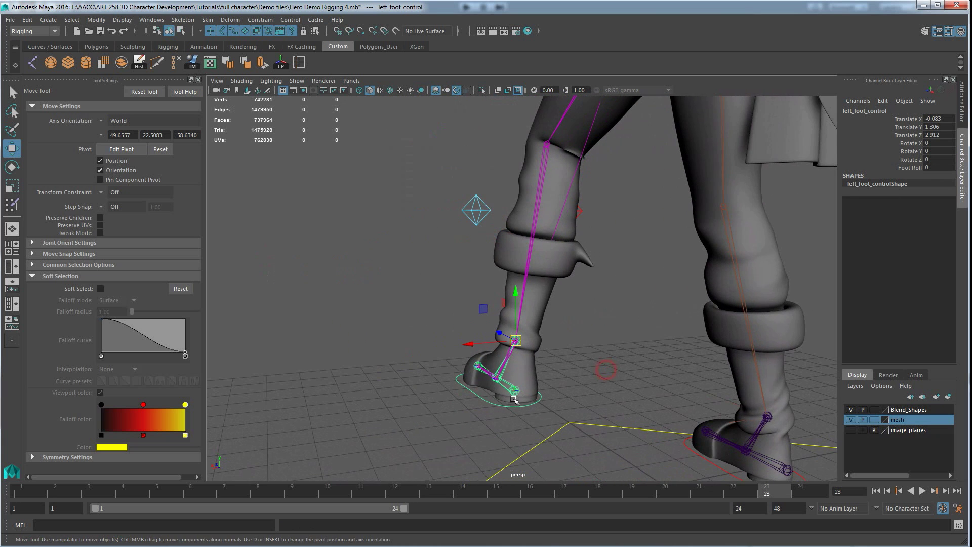
pyautogui.scroll(-3, 511, 424)
pyautogui.keyDown('alt'); pyautogui.moveTo(527, 418); pyautogui.dragTo(508, 416); pyautogui.keyUp('alt')
pyautogui.moveTo(515, 322); pyautogui.dragTo(489, 349)
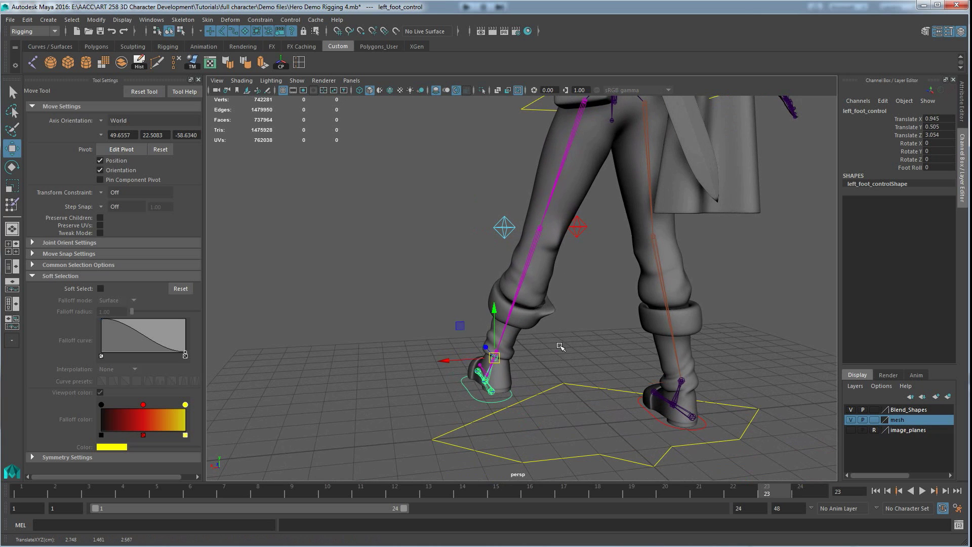
pyautogui.keyDown('alt'); pyautogui.moveTo(551, 343); pyautogui.dragTo(528, 344); pyautogui.keyUp('alt')
pyautogui.scroll(4, 528, 343)
pyautogui.scroll(2, 529, 344)
pyautogui.scroll(-4, 516, 352)
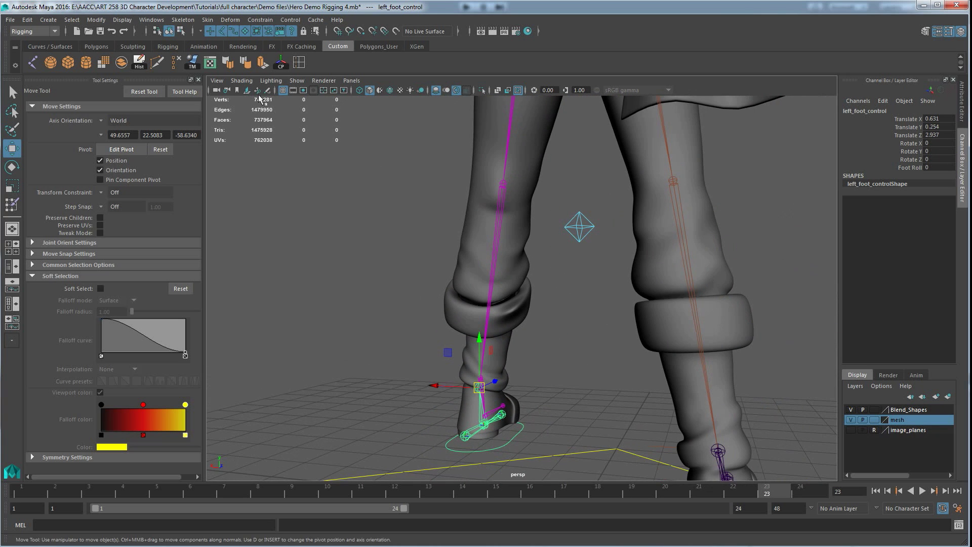
pyautogui.click(208, 19)
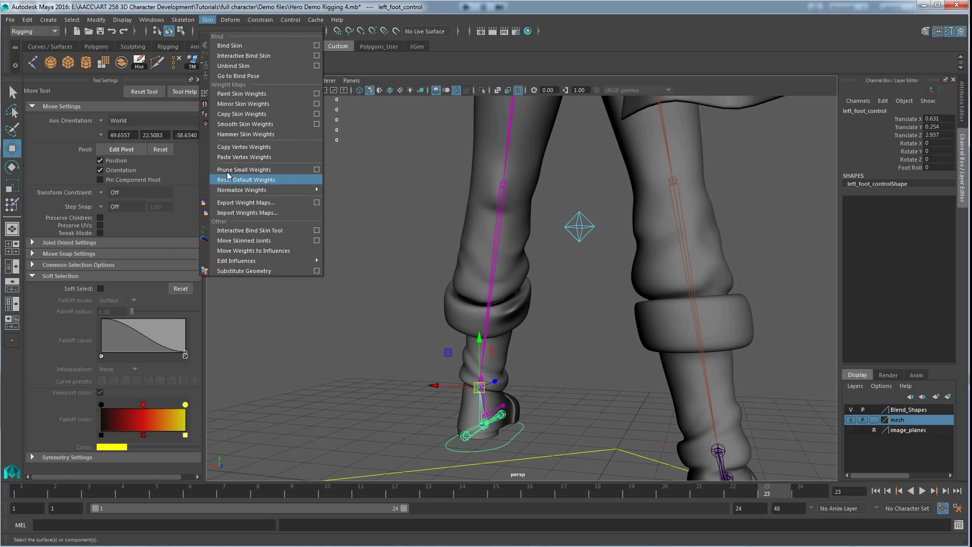
pyautogui.click(232, 94)
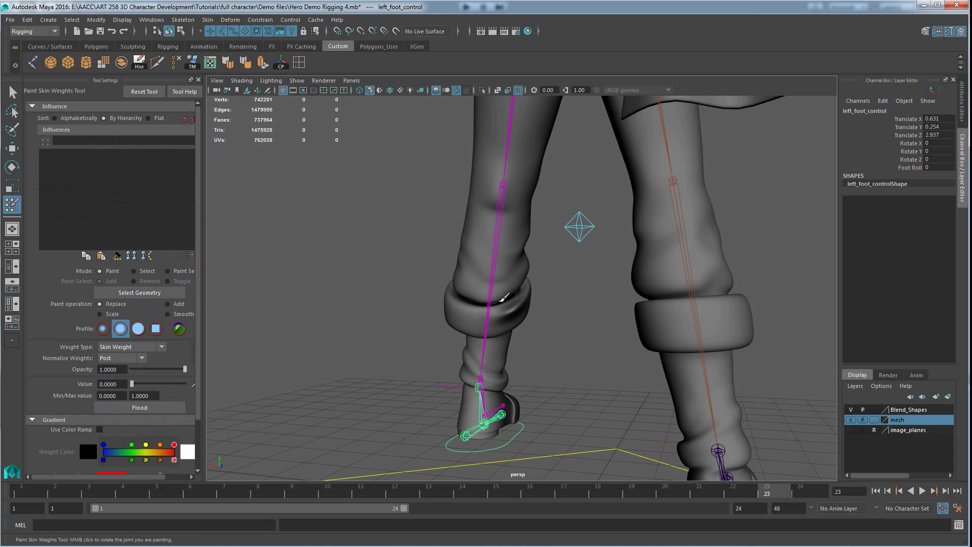
pyautogui.press('w')
# Select the body mesh for skin weight painting and erase the chest joint's weight from the left boot cuff with value 0
pyautogui.click(452, 275)
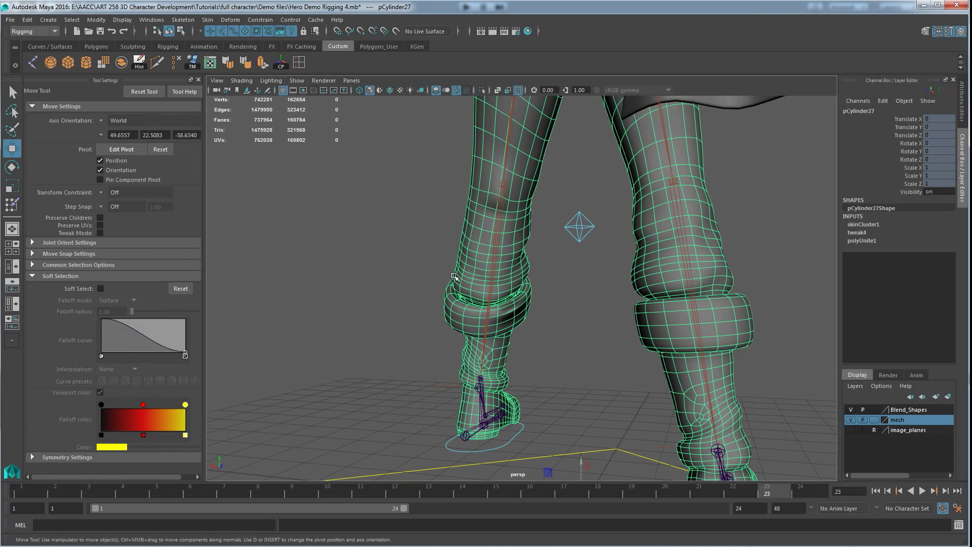
pyautogui.click(211, 21)
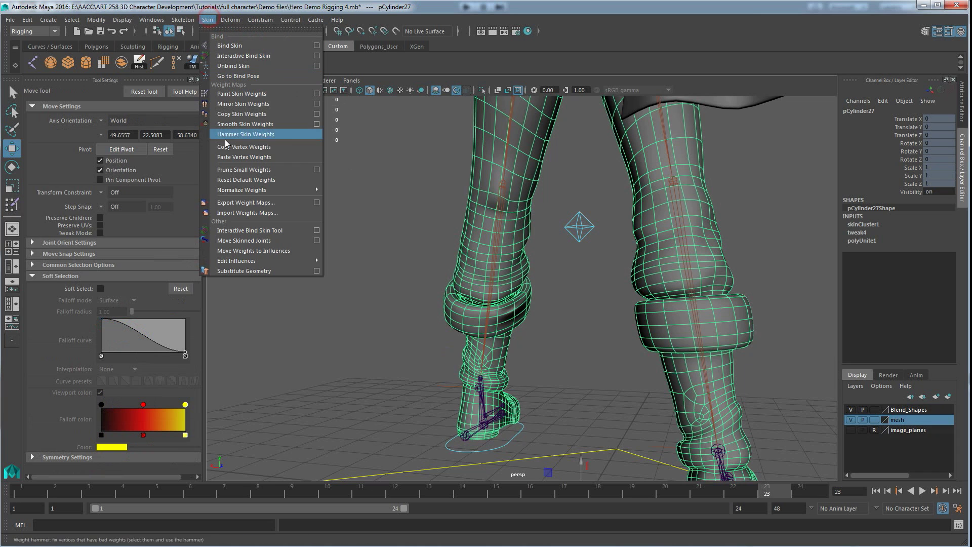
pyautogui.click(238, 93)
pyautogui.scroll(1, 527, 331)
pyautogui.keyDown('alt'); pyautogui.moveTo(535, 343); pyautogui.dragTo(476, 316); pyautogui.keyUp('alt')
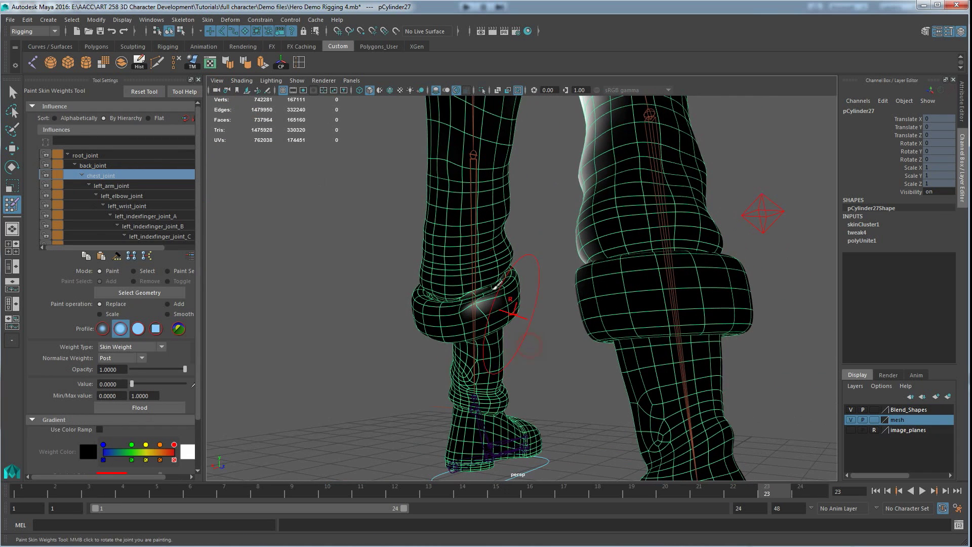
pyautogui.keyDown('alt'); pyautogui.moveTo(516, 358); pyautogui.dragTo(572, 355); pyautogui.keyUp('alt')
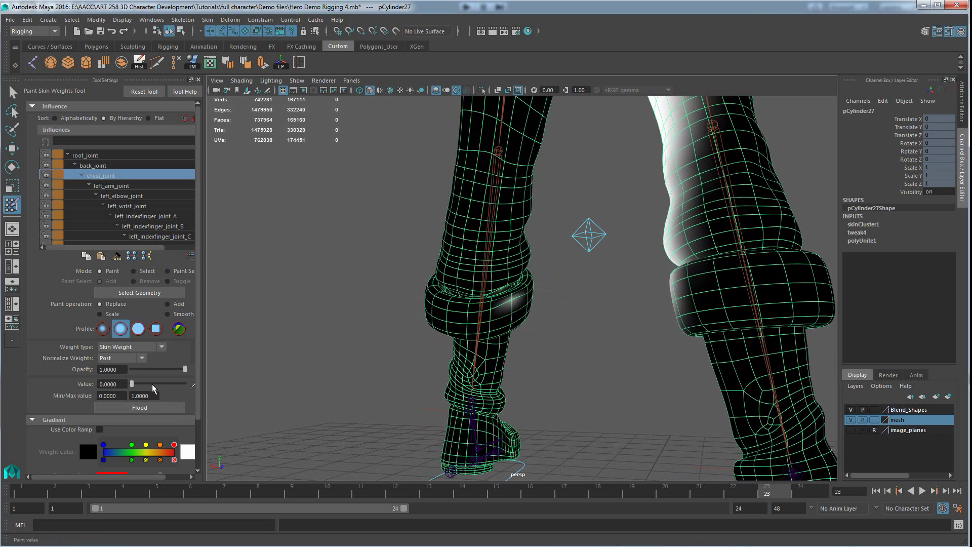
pyautogui.moveTo(509, 289)
pyautogui.mouseDown()
pyautogui.moveTo(496, 293)
pyautogui.moveTo(531, 318)
pyautogui.mouseUp()
pyautogui.moveTo(595, 296)
pyautogui.keyDown('alt'); pyautogui.mouseDown()
pyautogui.moveTo(556, 299)
pyautogui.moveTo(592, 300)
pyautogui.mouseUp(); pyautogui.keyUp('alt')
pyautogui.moveTo(480, 278); pyautogui.dragTo(476, 306)
pyautogui.keyDown('alt'); pyautogui.moveTo(560, 356); pyautogui.dragTo(660, 354); pyautogui.keyUp('alt')
pyautogui.keyDown('alt'); pyautogui.moveTo(671, 263); pyautogui.dragTo(511, 200); pyautogui.keyUp('alt')
# Pose the raised feet, with the right foot control at about X 0.42, Y 2.05, Z 2.65, to test the leg deformation
pyautogui.press('w')
pyautogui.moveTo(527, 413)
pyautogui.keyDown('alt'); pyautogui.mouseDown()
pyautogui.moveTo(533, 379)
pyautogui.moveTo(596, 417)
pyautogui.moveTo(580, 442)
pyautogui.moveTo(528, 280)
pyautogui.moveTo(488, 198)
pyautogui.moveTo(356, 272)
pyautogui.mouseUp(); pyautogui.keyUp('alt')
pyautogui.click(580, 440)
pyautogui.scroll(-5, 503, 289)
pyautogui.keyDown('alt'); pyautogui.moveTo(489, 304); pyautogui.dragTo(526, 331); pyautogui.keyUp('alt')
pyautogui.scroll(3, 448, 398)
pyautogui.click(450, 412)
pyautogui.keyDown('alt'); pyautogui.moveTo(515, 295); pyautogui.dragTo(507, 260); pyautogui.keyUp('alt')
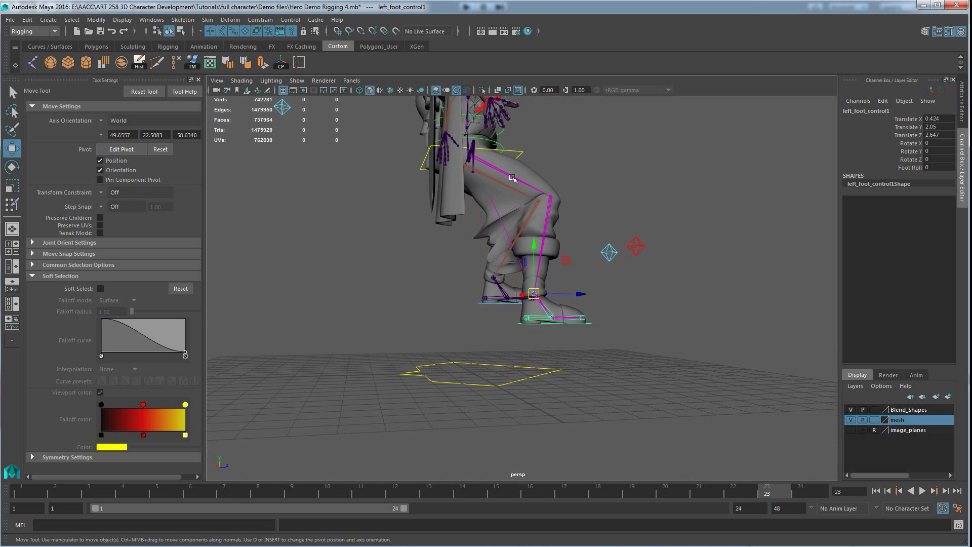
pyautogui.keyDown('alt'); pyautogui.moveTo(522, 337); pyautogui.dragTo(394, 341); pyautogui.keyUp('alt')
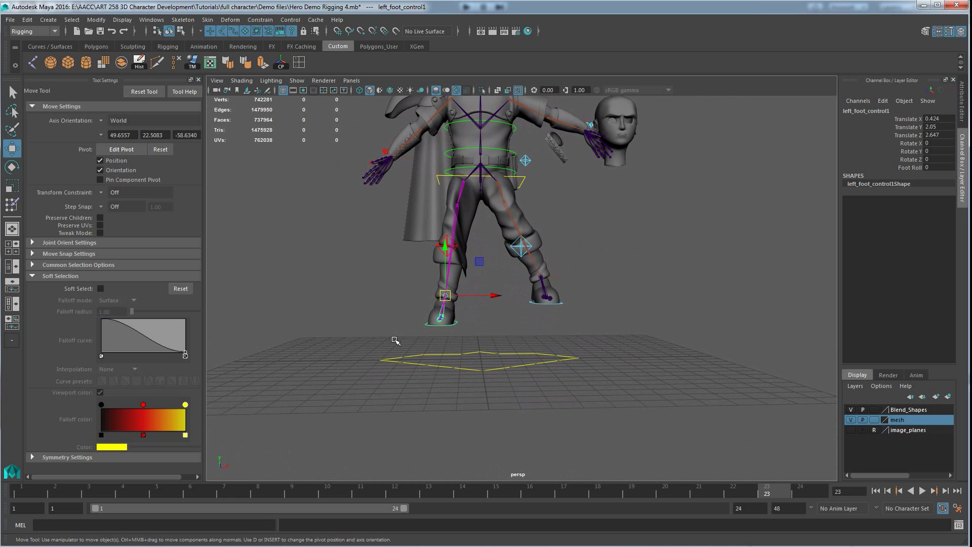
# Reset the right foot control's X, Y and Z translation to 0
pyautogui.moveTo(941, 118); pyautogui.dragTo(942, 137)
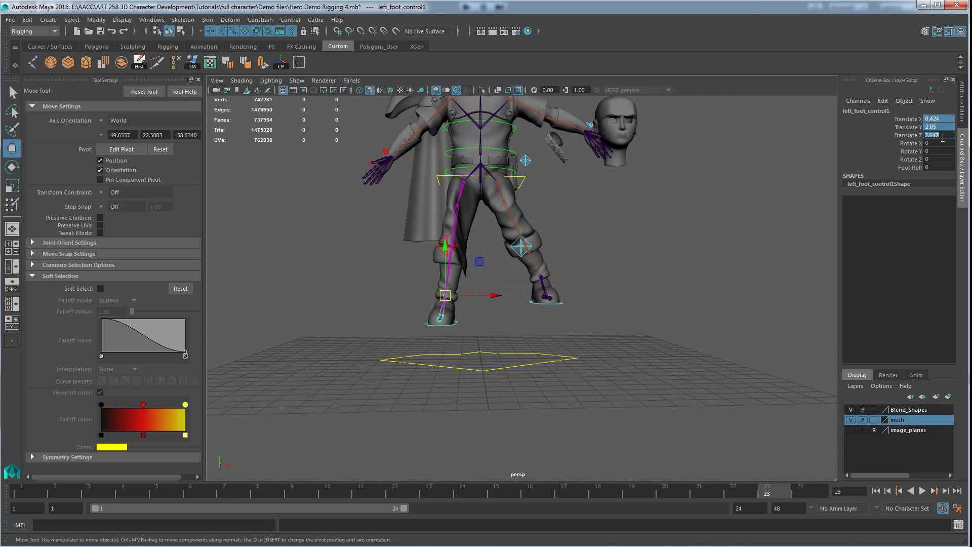
pyautogui.write('0')
pyautogui.press('Return')
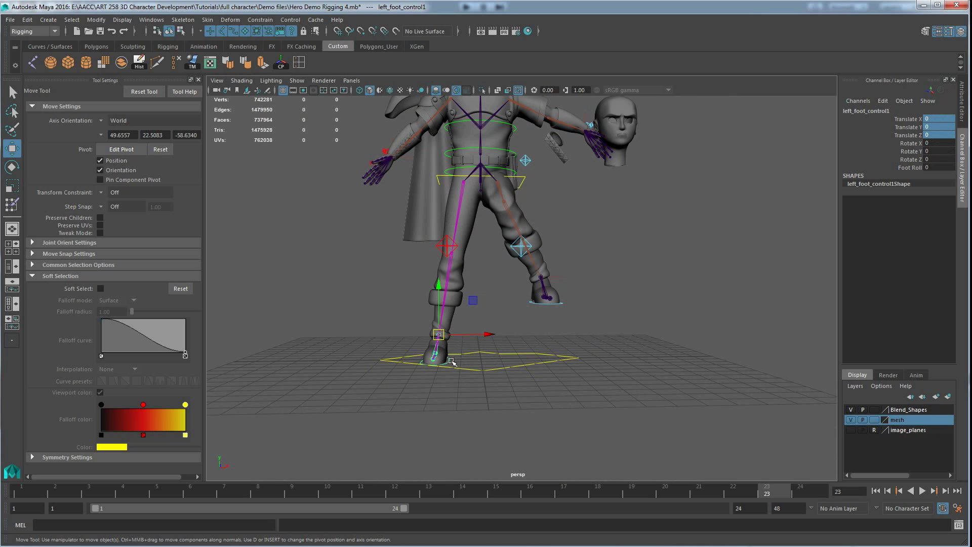
pyautogui.keyDown('alt'); pyautogui.moveTo(673, 299); pyautogui.dragTo(639, 310); pyautogui.keyUp('alt')
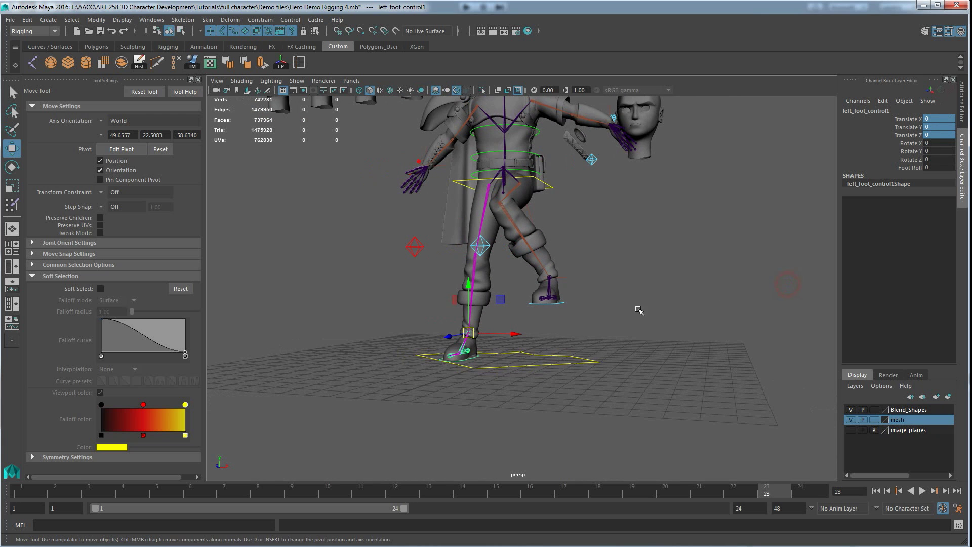
# Select the left foot control, move it down toward the ground, and reset its X, Y and Z translation and X rotation to 0
pyautogui.click(560, 302)
pyautogui.keyDown('alt'); pyautogui.moveTo(560, 302); pyautogui.dragTo(555, 309); pyautogui.keyUp('alt')
pyautogui.moveTo(555, 274); pyautogui.dragTo(528, 333)
pyautogui.click(581, 266)
pyautogui.click(560, 302)
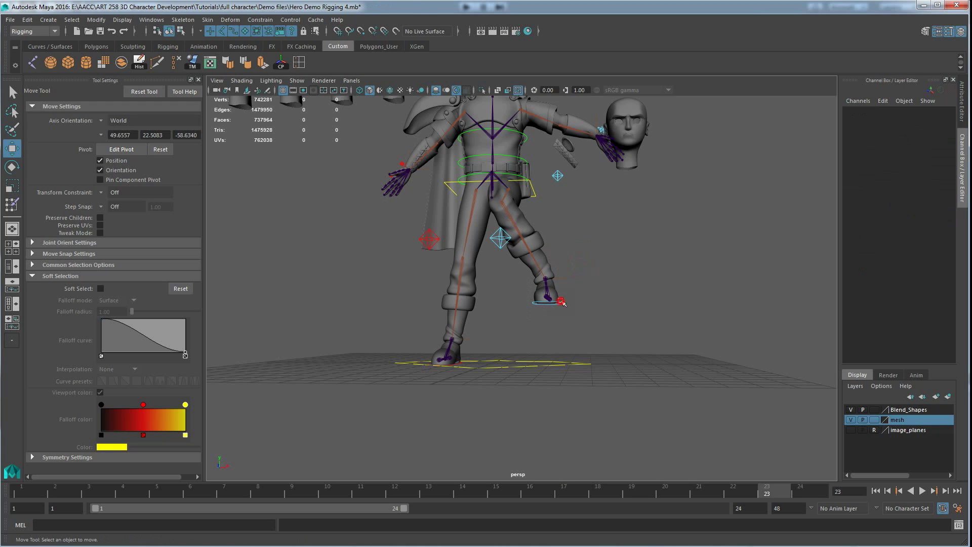
pyautogui.moveTo(545, 279); pyautogui.dragTo(521, 342)
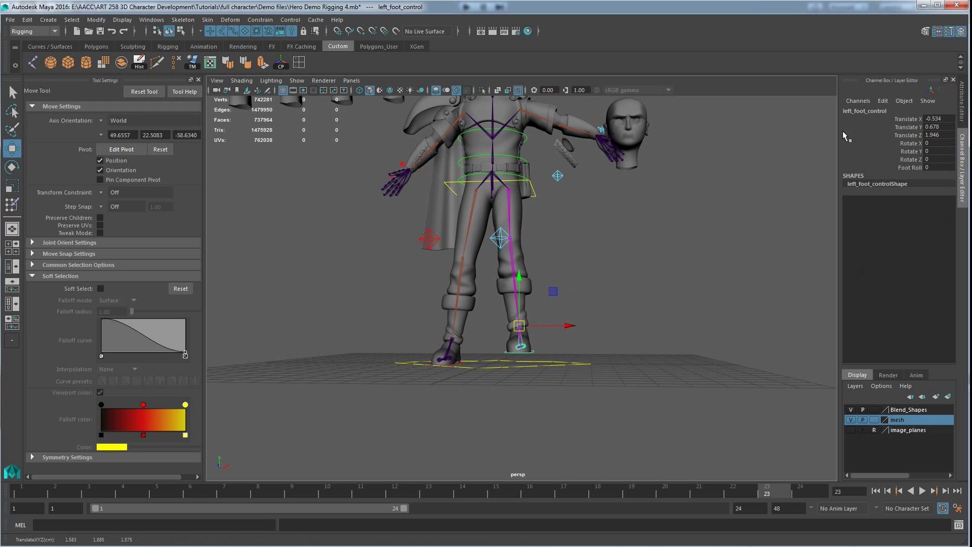
pyautogui.moveTo(928, 118); pyautogui.dragTo(934, 143)
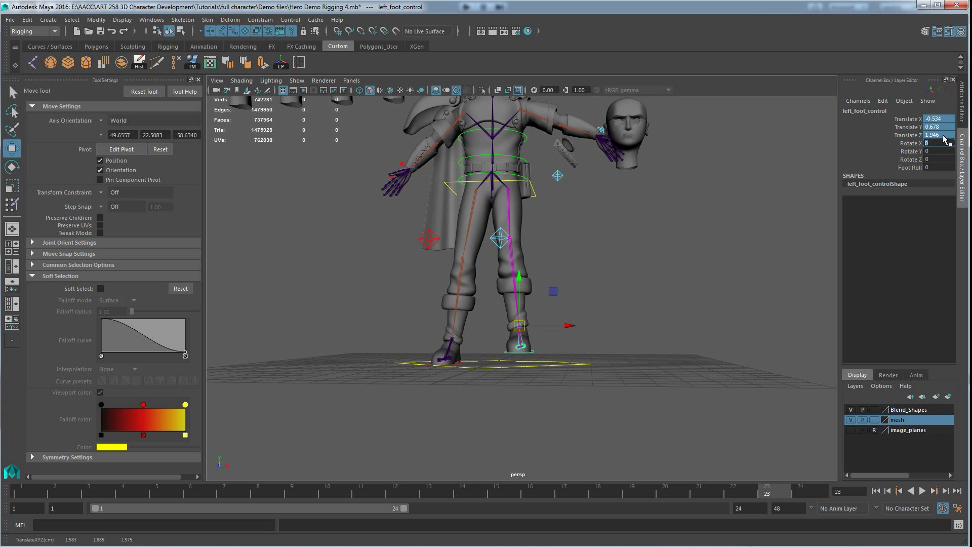
pyautogui.write('0')
pyautogui.press('Return')
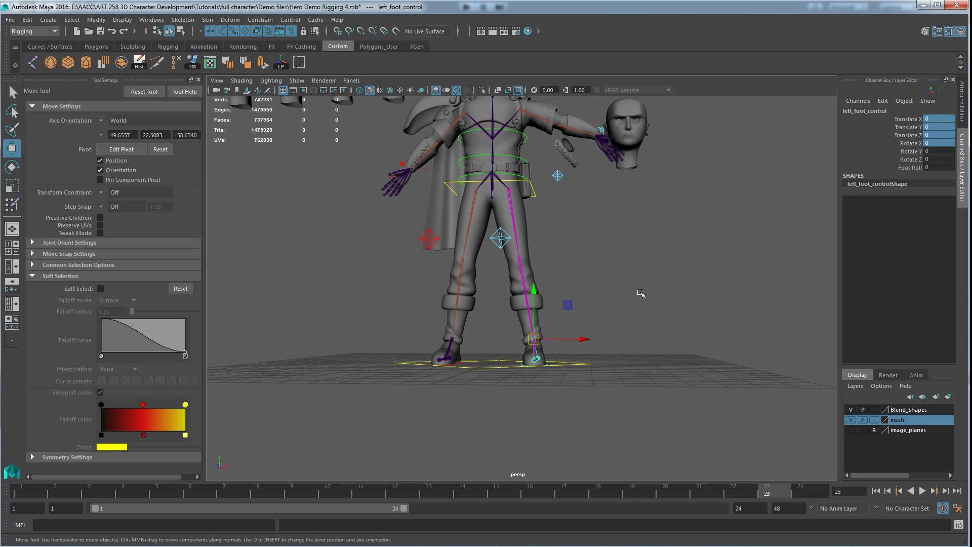
# Reset the left hand control's X, Y and Z translation to 0 and deselect it
pyautogui.scroll(-3, 636, 299)
pyautogui.keyDown('alt'); pyautogui.moveTo(644, 327); pyautogui.dragTo(622, 322); pyautogui.keyUp('alt')
pyautogui.scroll(5, 626, 326)
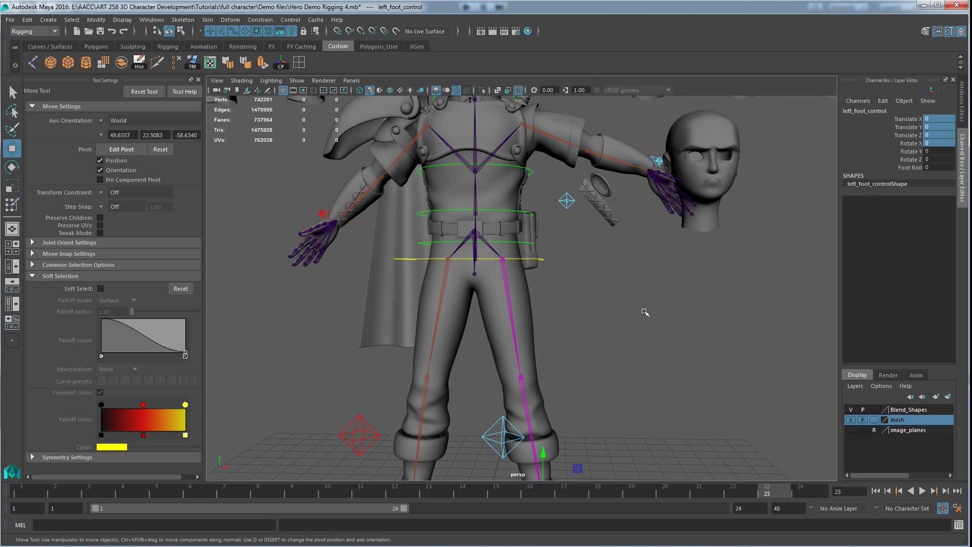
pyautogui.keyDown('alt'); pyautogui.moveTo(619, 278); pyautogui.dragTo(654, 192); pyautogui.keyUp('alt')
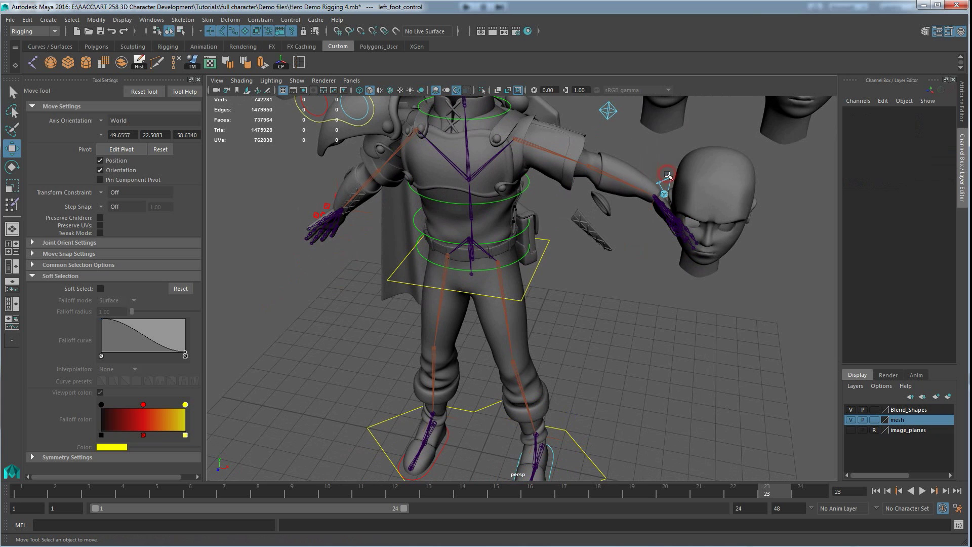
pyautogui.click(667, 179)
pyautogui.moveTo(929, 119); pyautogui.dragTo(932, 136)
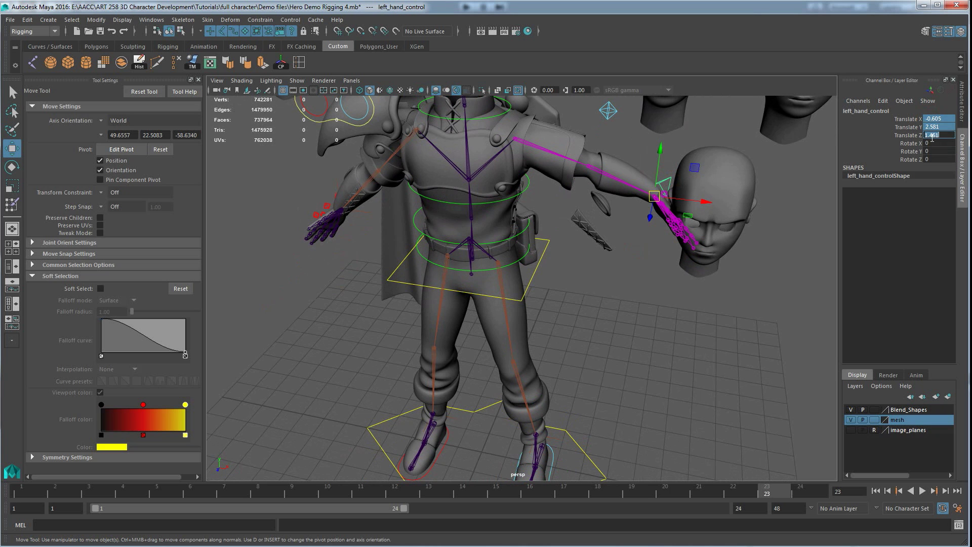
pyautogui.write('0')
pyautogui.press('Return')
pyautogui.click(632, 343)
# Mirror the body mesh's skin weights across YZ from positive to negative, using closest point on surface and closest joint
pyautogui.scroll(-4, 625, 340)
pyautogui.keyDown('alt'); pyautogui.moveTo(626, 339); pyautogui.dragTo(642, 300); pyautogui.keyUp('alt')
pyautogui.keyDown('alt'); pyautogui.moveTo(642, 299); pyautogui.dragTo(660, 282, button='middle'); pyautogui.keyUp('alt')
pyautogui.click(567, 324)
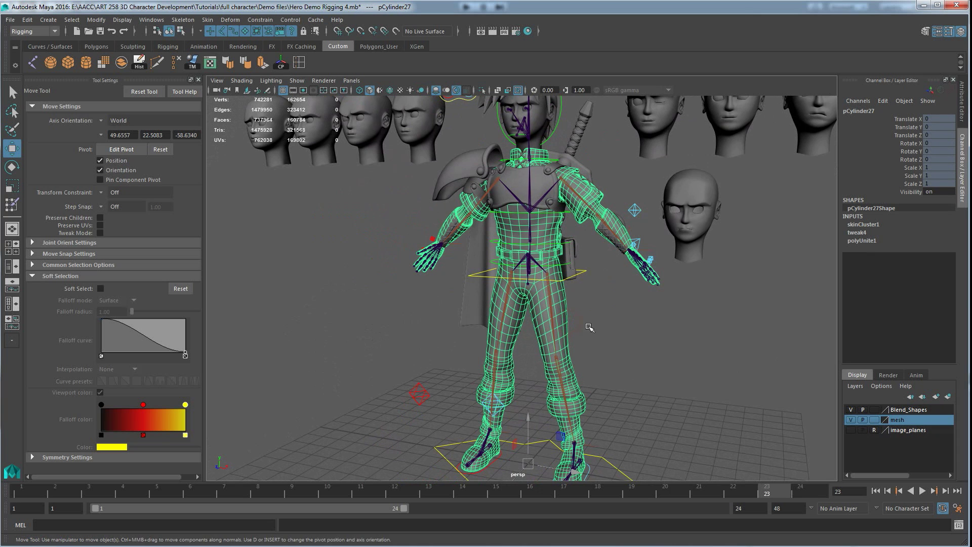
pyautogui.click(215, 21)
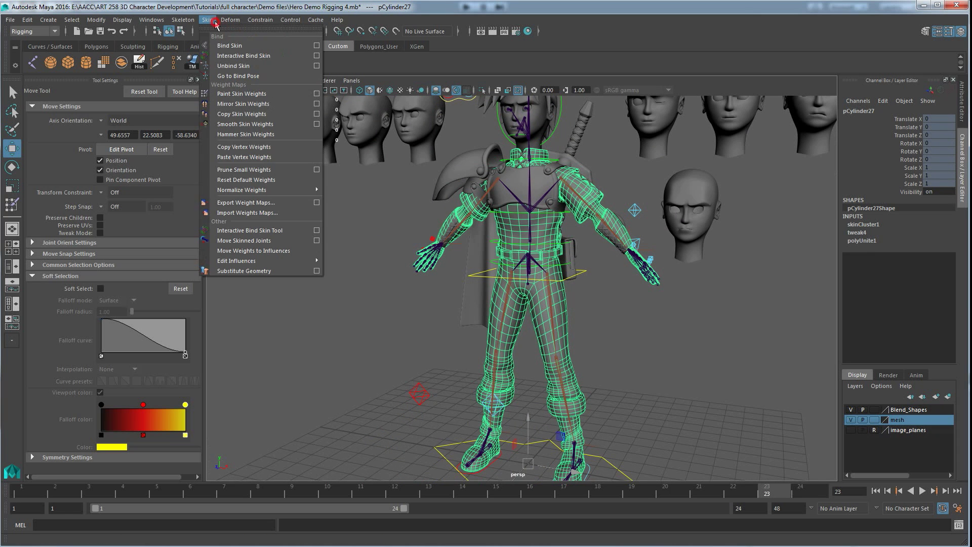
pyautogui.click(317, 105)
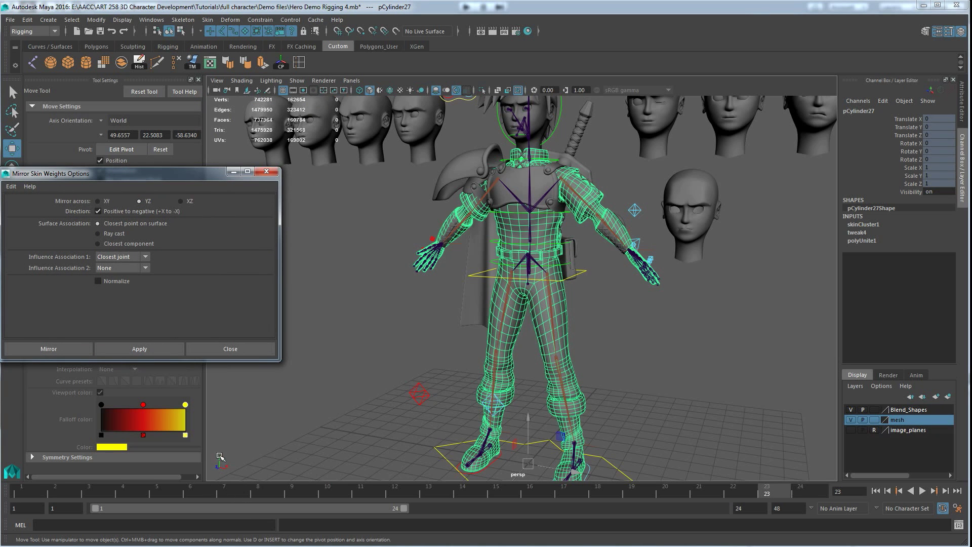
pyautogui.keyDown('alt'); pyautogui.moveTo(307, 436); pyautogui.dragTo(240, 486); pyautogui.keyUp('alt')
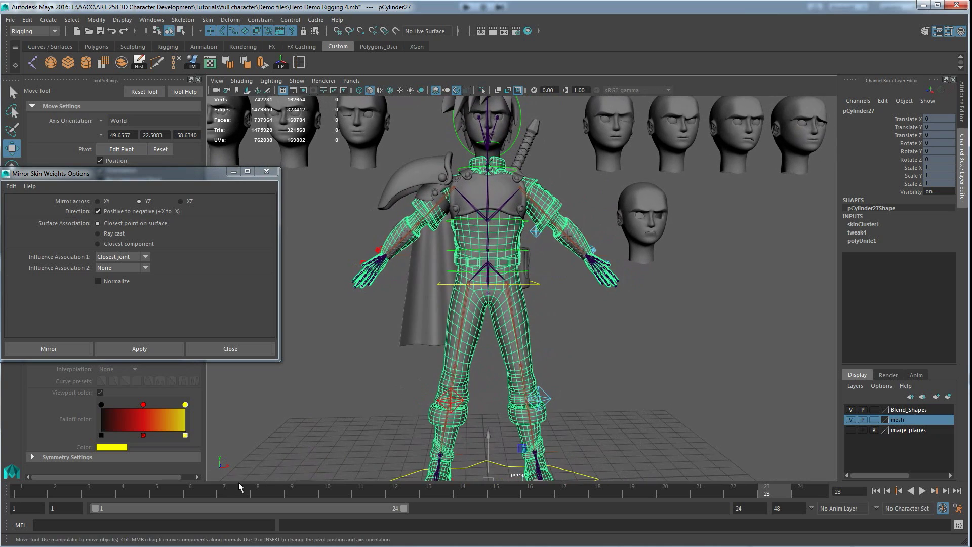
pyautogui.keyDown('alt'); pyautogui.moveTo(377, 436); pyautogui.dragTo(245, 462); pyautogui.keyUp('alt')
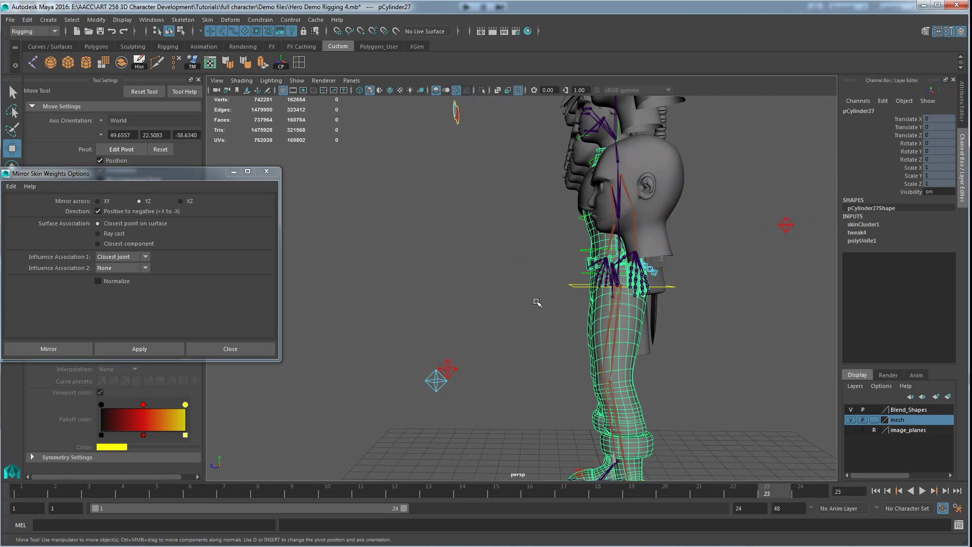
pyautogui.keyDown('alt'); pyautogui.moveTo(582, 230); pyautogui.dragTo(573, 216); pyautogui.keyUp('alt')
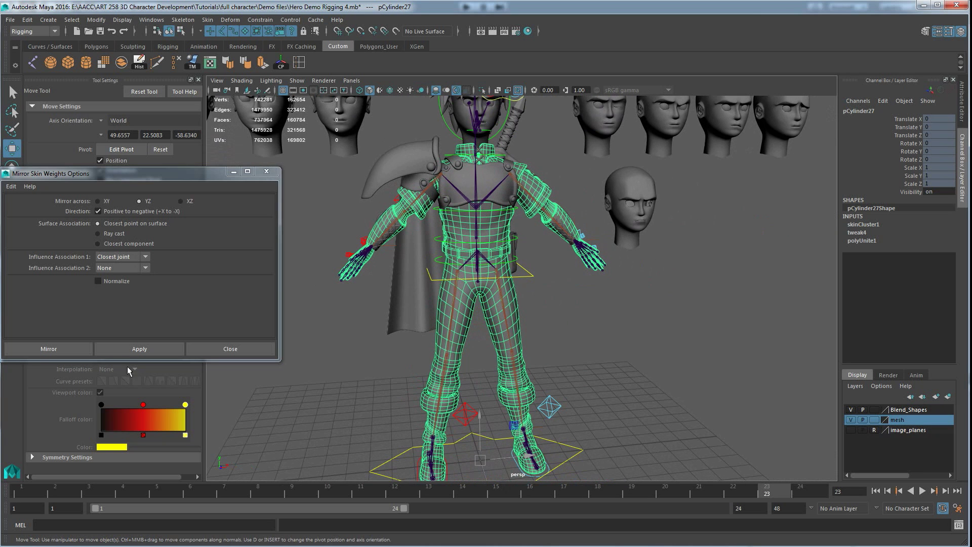
pyautogui.click(135, 349)
# Raise the right foot control by about 2.94 in Y and examine the mirrored leg weights from behind
pyautogui.keyDown('alt'); pyautogui.moveTo(399, 372); pyautogui.dragTo(437, 344, button='middle'); pyautogui.keyUp('alt')
pyautogui.click(446, 448)
pyautogui.moveTo(461, 377); pyautogui.dragTo(465, 321)
pyautogui.keyDown('alt'); pyautogui.moveTo(450, 358); pyautogui.dragTo(567, 324); pyautogui.keyUp('alt')
pyautogui.keyDown('alt'); pyautogui.moveTo(557, 283); pyautogui.dragTo(538, 335); pyautogui.keyUp('alt')
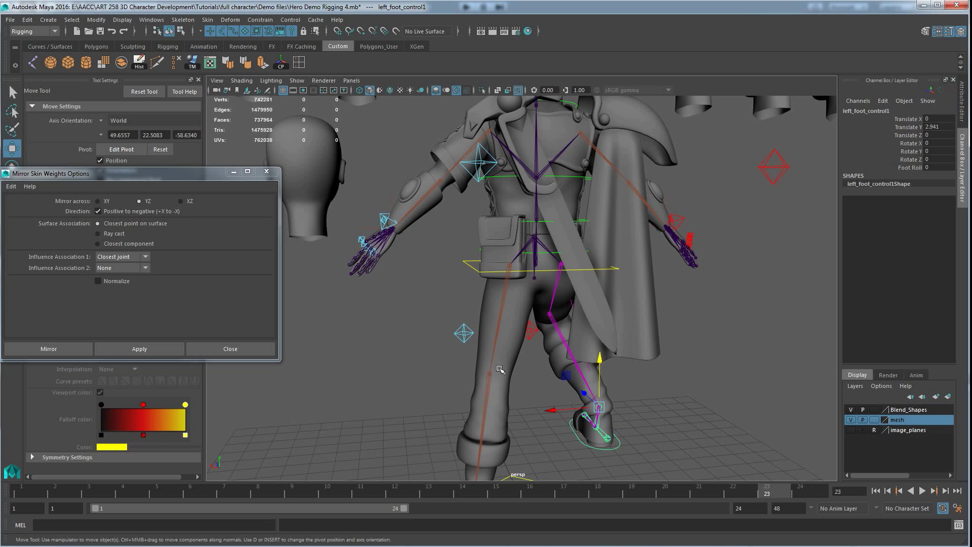
# Undo the right foot control's test lift
pyautogui.hotkey('ctrl', 'z')
pyautogui.scroll(-4, 517, 386)
pyautogui.keyDown('alt'); pyautogui.moveTo(516, 386); pyautogui.dragTo(598, 395); pyautogui.keyUp('alt')
pyautogui.scroll(1, 543, 393)
pyautogui.hotkey('ctrl', 'z')
pyautogui.hotkey('ctrl', 'z')
pyautogui.hotkey('ctrl', 'z')
pyautogui.hotkey('ctrl', 'z')
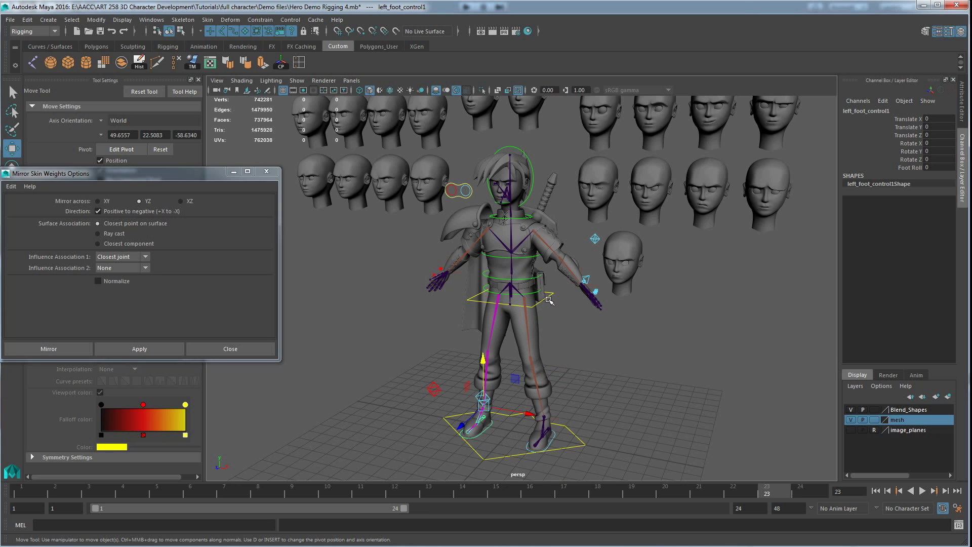
# Undo the root control's test move so the body stands in its default pose
pyautogui.hotkey('ctrl', 'z')
pyautogui.hotkey('ctrl', 'z')
pyautogui.hotkey('ctrl', 'z')
pyautogui.hotkey('ctrl', 'z')
pyautogui.hotkey('ctrl', 'z')
pyautogui.hotkey('ctrl', 'z')
pyautogui.hotkey('ctrl', 'z')
pyautogui.hotkey('ctrl', 'z')
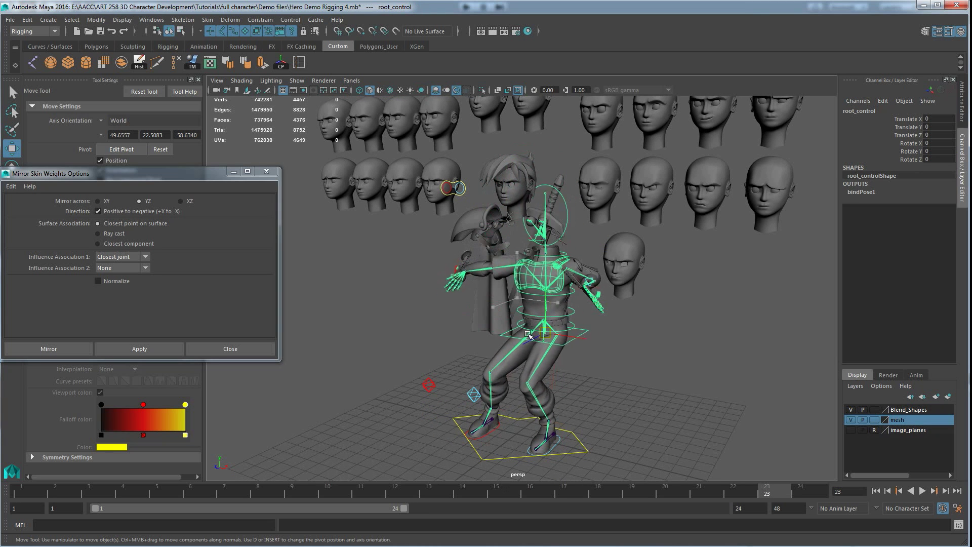
pyautogui.hotkey('ctrl', 'z')
pyautogui.hotkey('ctrl', 'z')
pyautogui.hotkey('ctrl', 'z')
pyautogui.hotkey('ctrl', 'z')
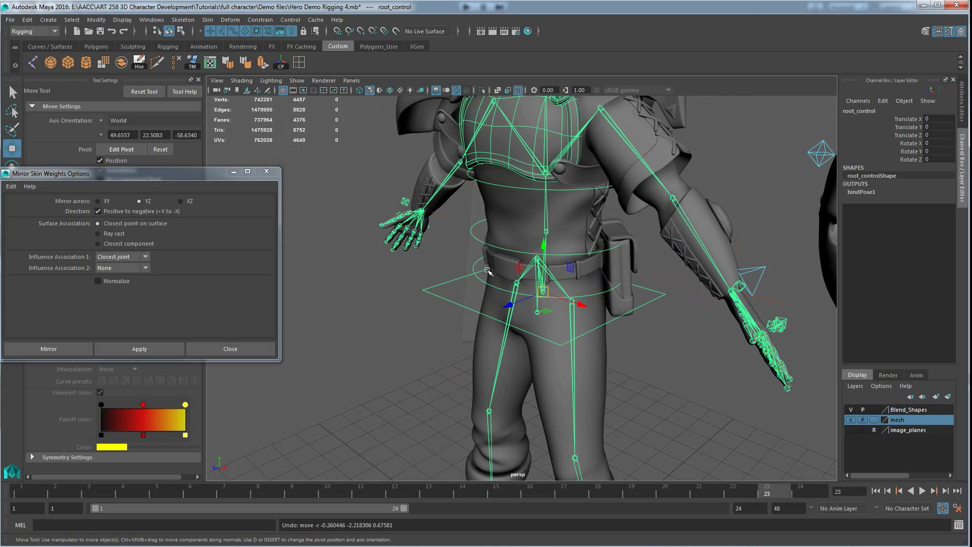
# Rotate the chest control to about -51, -8 and -43 degrees in X, Y and Z to test the upper body's deformation
pyautogui.keyDown('alt'); pyautogui.moveTo(510, 148); pyautogui.dragTo(516, 249); pyautogui.keyUp('alt')
pyautogui.click(429, 261)
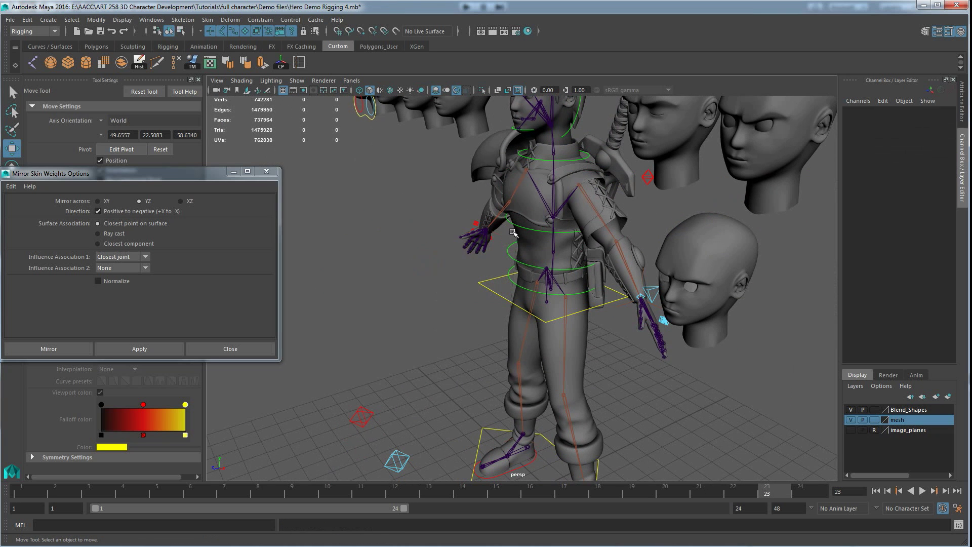
pyautogui.click(528, 209)
pyautogui.press('e')
pyautogui.moveTo(528, 209); pyautogui.dragTo(567, 218)
pyautogui.keyDown('alt'); pyautogui.moveTo(556, 263); pyautogui.dragTo(484, 288); pyautogui.keyUp('alt')
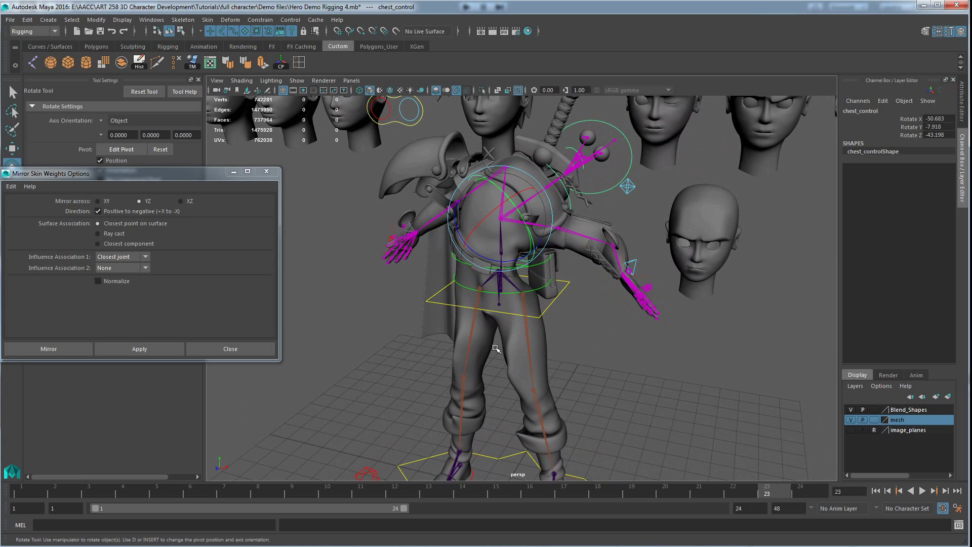
# Undo the chest control's test rotation and clear the selection
pyautogui.hotkey('ctrl', 'z')
pyautogui.keyDown('alt'); pyautogui.moveTo(513, 284); pyautogui.dragTo(475, 282); pyautogui.keyUp('alt')
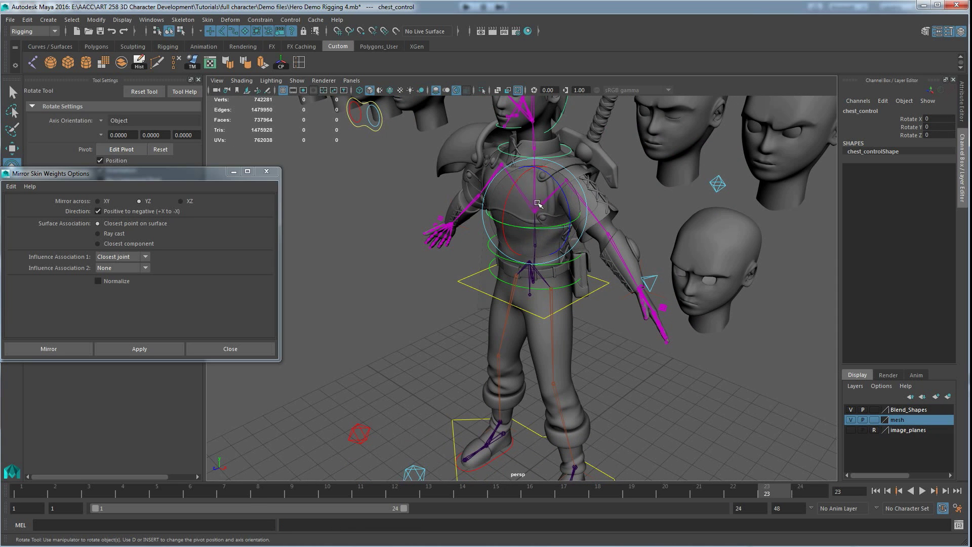
pyautogui.click(601, 327)
pyautogui.keyDown('alt'); pyautogui.moveTo(602, 327); pyautogui.dragTo(490, 254); pyautogui.keyUp('alt')
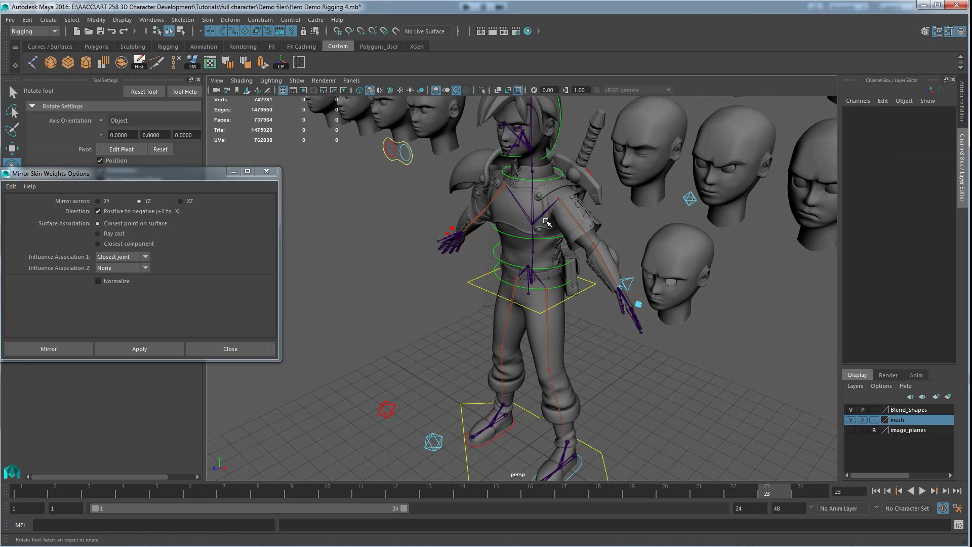
pyautogui.keyDown('alt'); pyautogui.moveTo(517, 312); pyautogui.dragTo(532, 332); pyautogui.keyUp('alt')
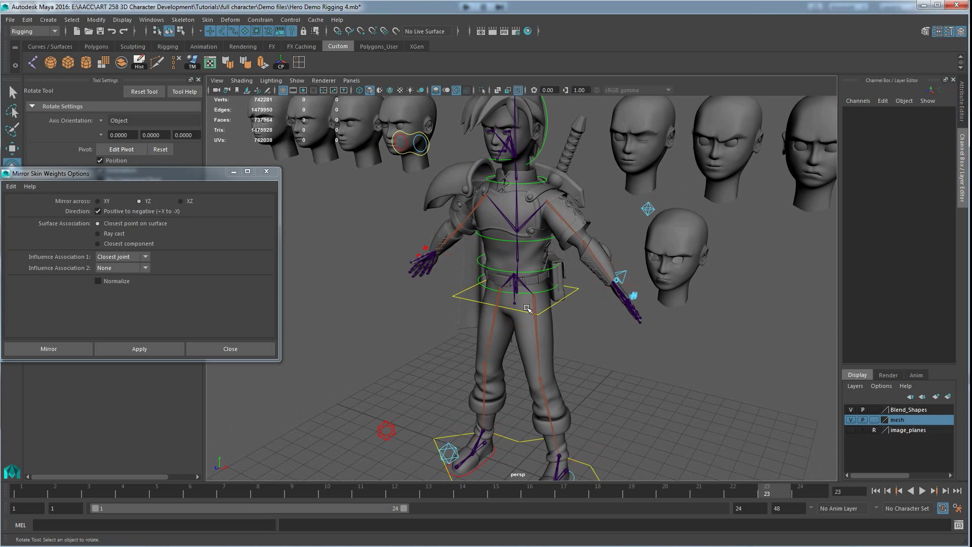
# Close the Mirror Skin Weights options and hide the Blend_Shapes layer
pyautogui.click(265, 171)
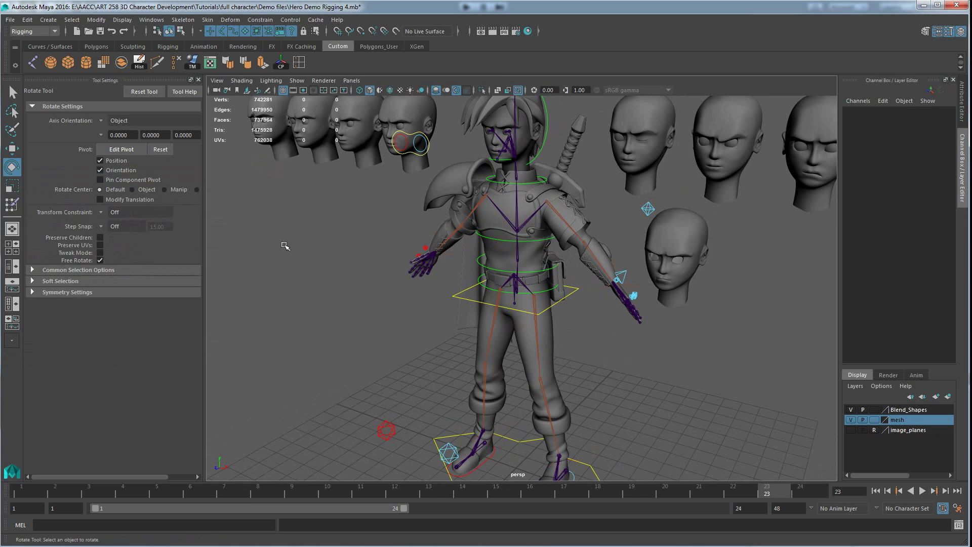
pyautogui.scroll(-3, 381, 323)
pyautogui.keyDown('alt'); pyautogui.moveTo(385, 324); pyautogui.dragTo(411, 319); pyautogui.keyUp('alt')
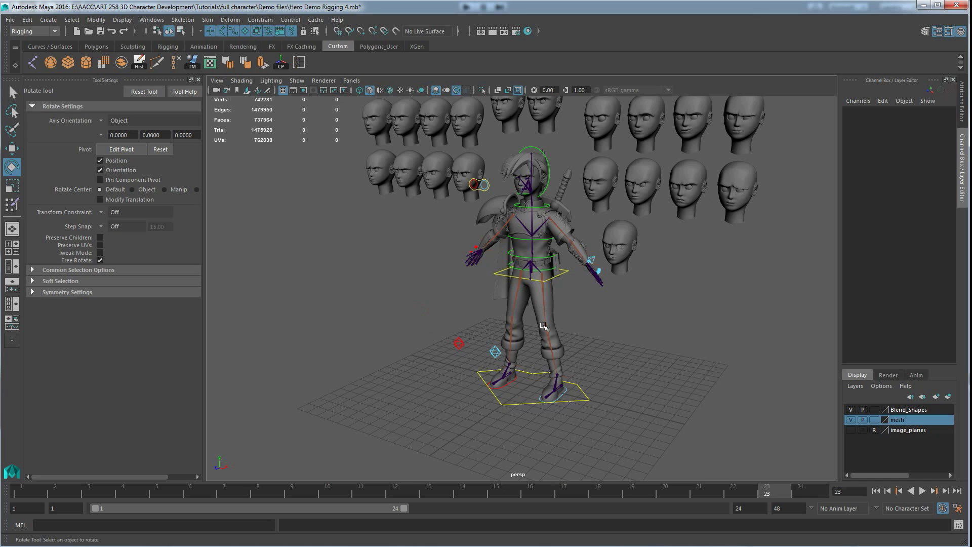
pyautogui.click(852, 410)
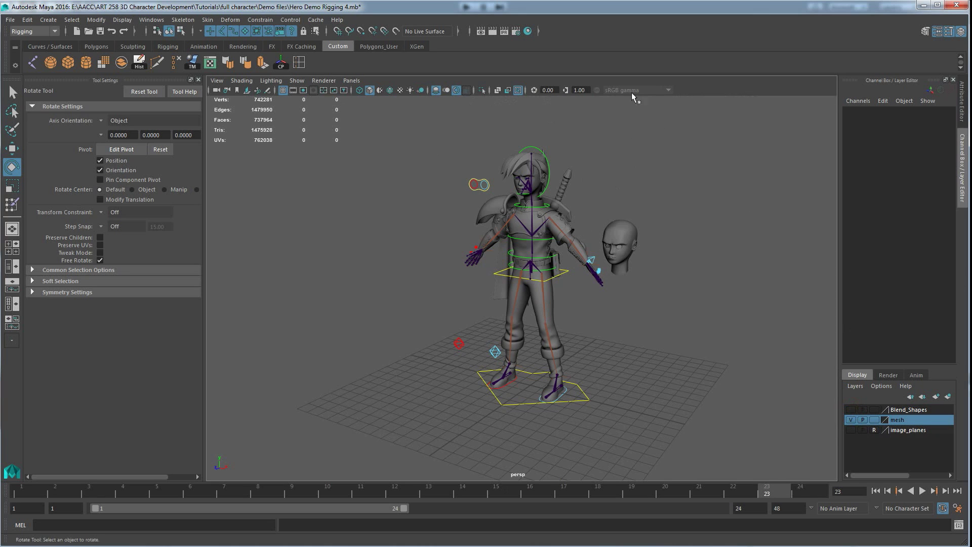
# Add the leftover separate head beside the character to the Blend_Shapes layer
pyautogui.scroll(-3, 599, 223)
pyautogui.keyDown('alt'); pyautogui.moveTo(611, 227); pyautogui.dragTo(572, 263); pyautogui.keyUp('alt')
pyautogui.click(582, 248)
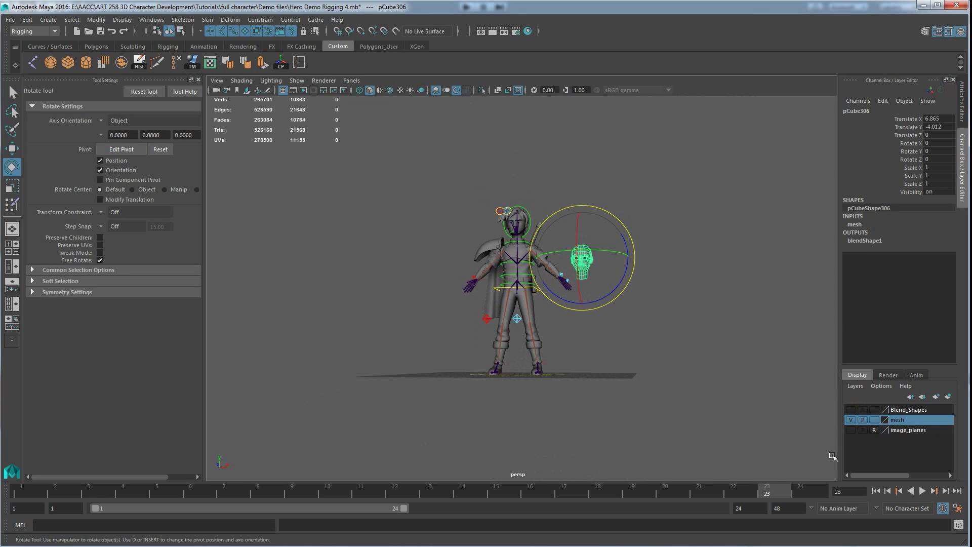
pyautogui.rightClick(911, 410)
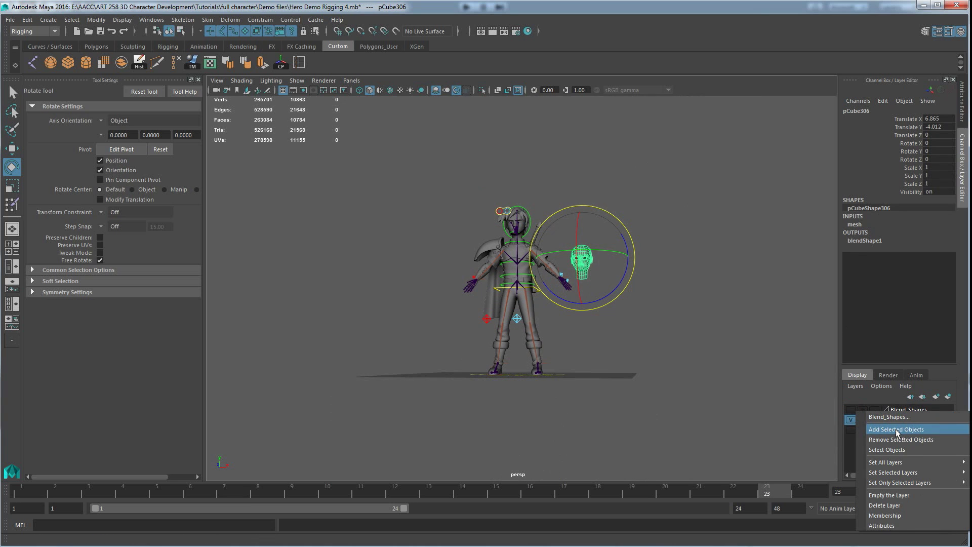
pyautogui.click(896, 430)
pyautogui.keyDown('alt'); pyautogui.moveTo(722, 281); pyautogui.dragTo(549, 348); pyautogui.keyUp('alt')
pyautogui.scroll(-2, 514, 307)
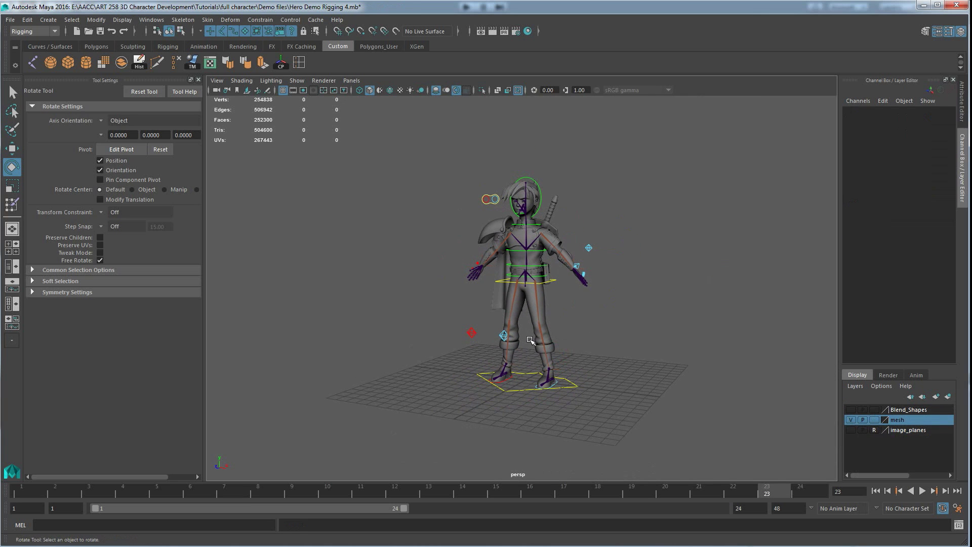
# Turn off the display of joints and IK handles in the perspective view
pyautogui.click(296, 80)
pyautogui.click(307, 236)
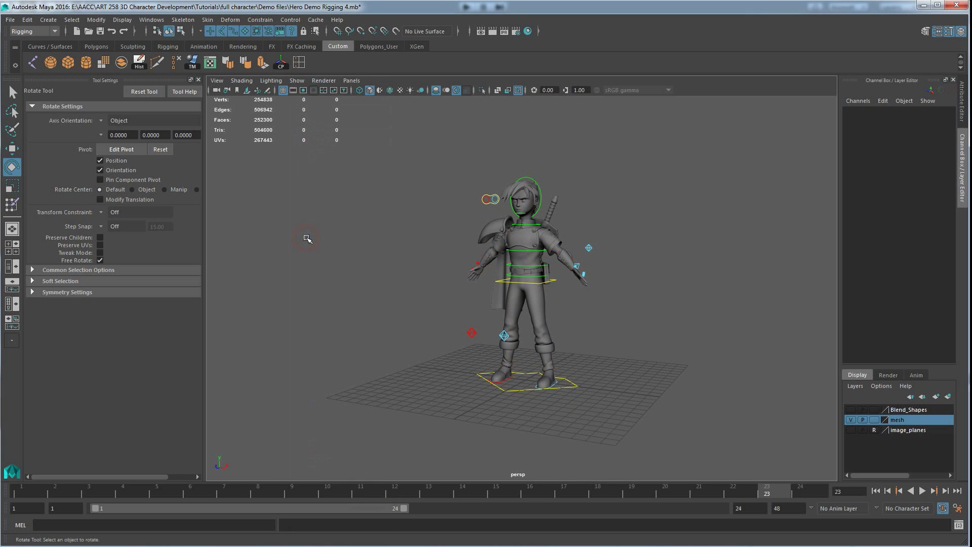
pyautogui.keyDown('alt'); pyautogui.moveTo(496, 267); pyautogui.dragTo(436, 242); pyautogui.keyUp('alt')
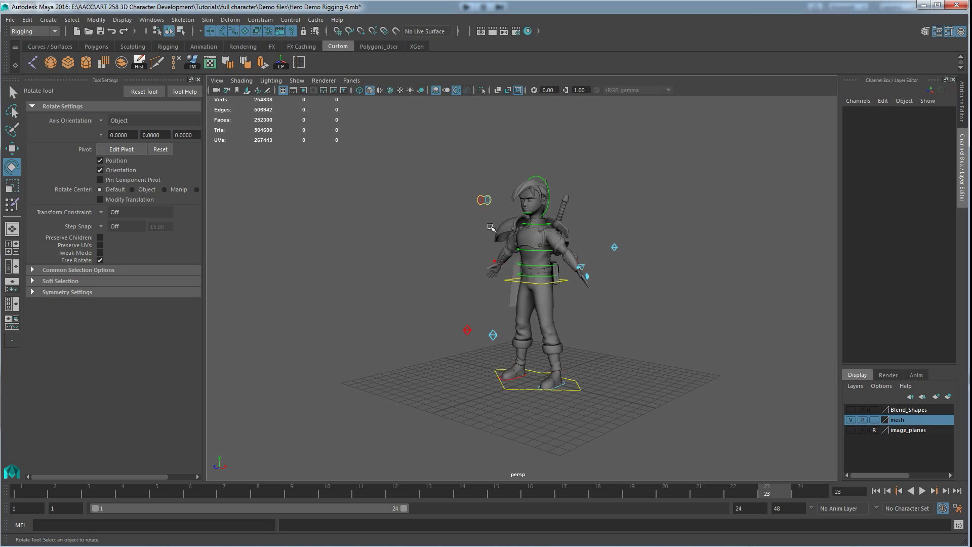
pyautogui.moveTo(424, 172); pyautogui.dragTo(690, 436)
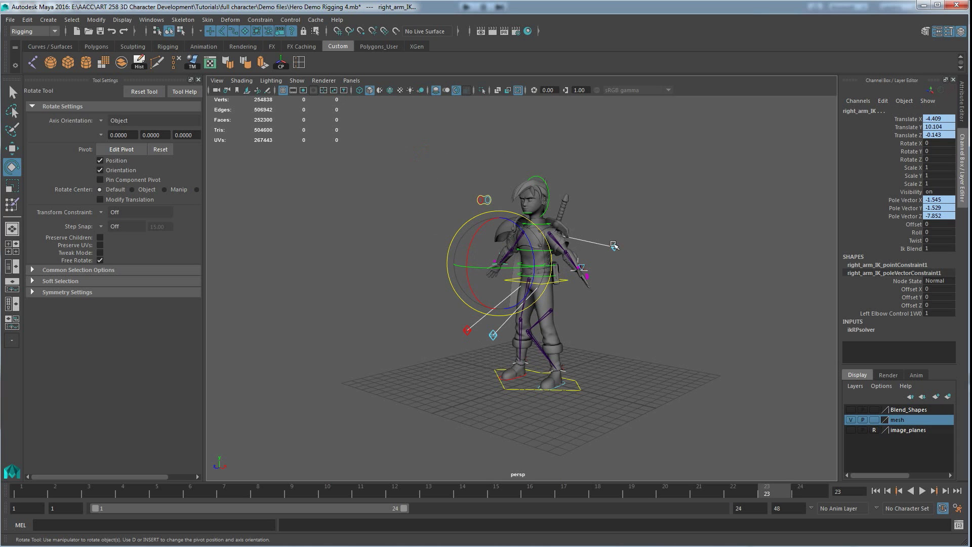
pyautogui.click(296, 80)
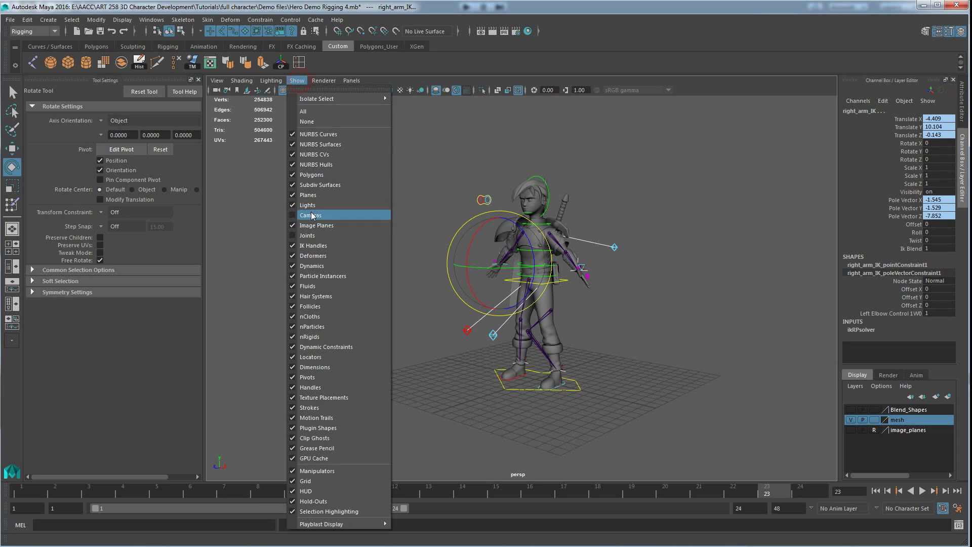
pyautogui.click(313, 246)
# Select the whole visible character, including all its meshes and rig controls
pyautogui.moveTo(433, 152); pyautogui.dragTo(715, 456)
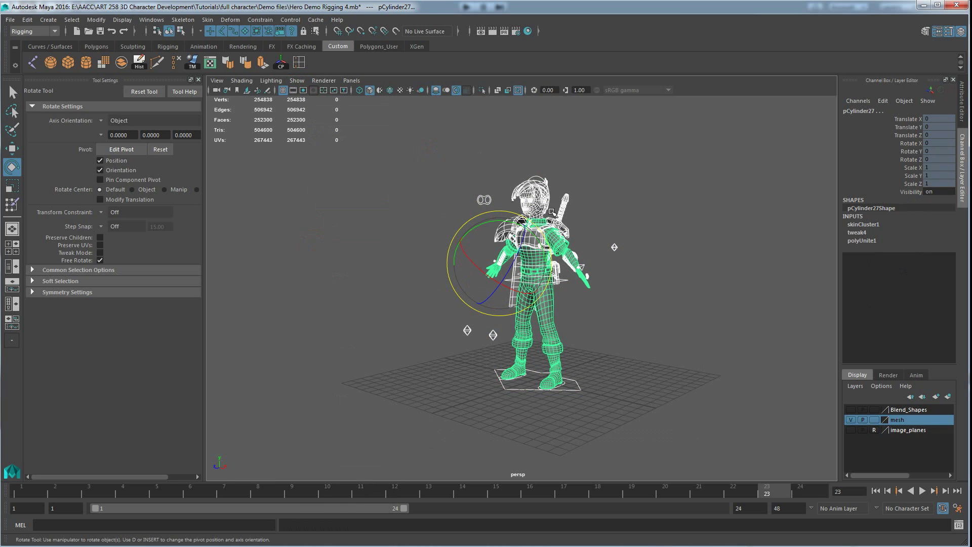
pyautogui.scroll(6, 506, 263)
pyautogui.keyDown('alt'); pyautogui.moveTo(487, 262); pyautogui.dragTo(510, 273); pyautogui.keyUp('alt')
pyautogui.scroll(-4, 515, 273)
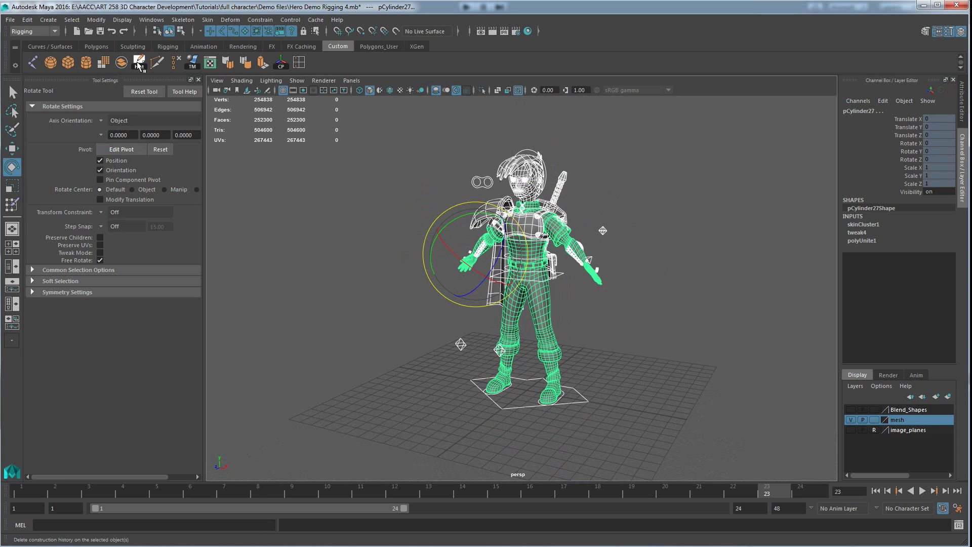
# Export the selection as an FBX file named "test export" into E:\AACC\ART 258 3D Character Development
pyautogui.click(9, 20)
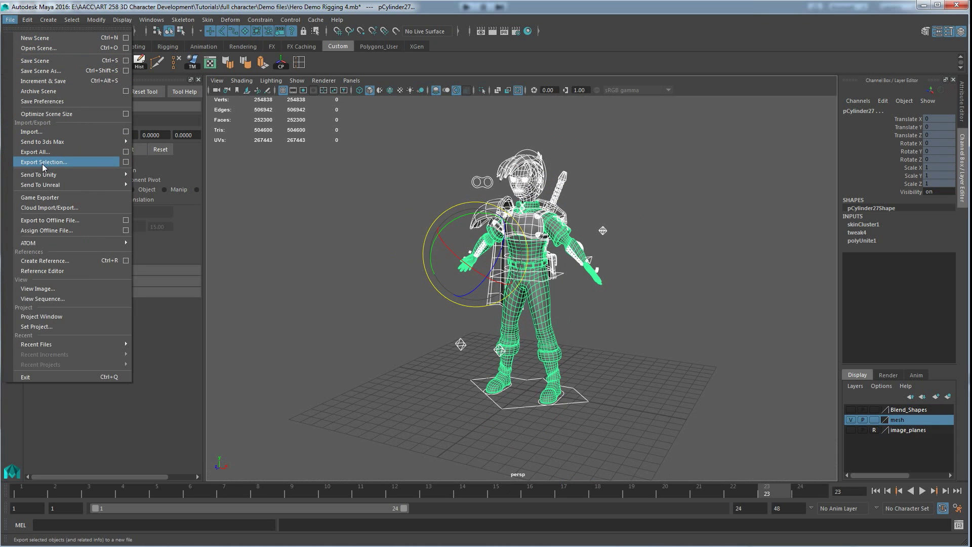
pyautogui.click(43, 163)
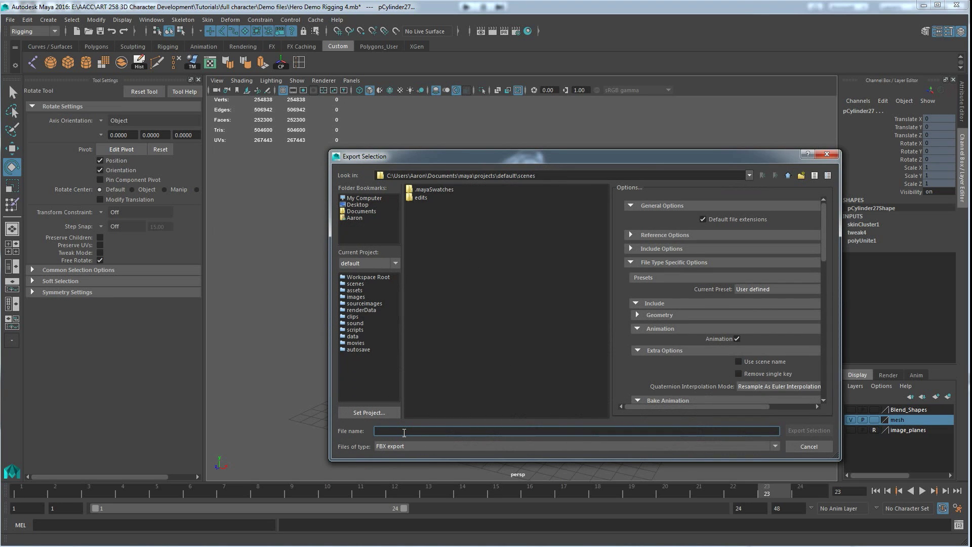
pyautogui.write('test export')
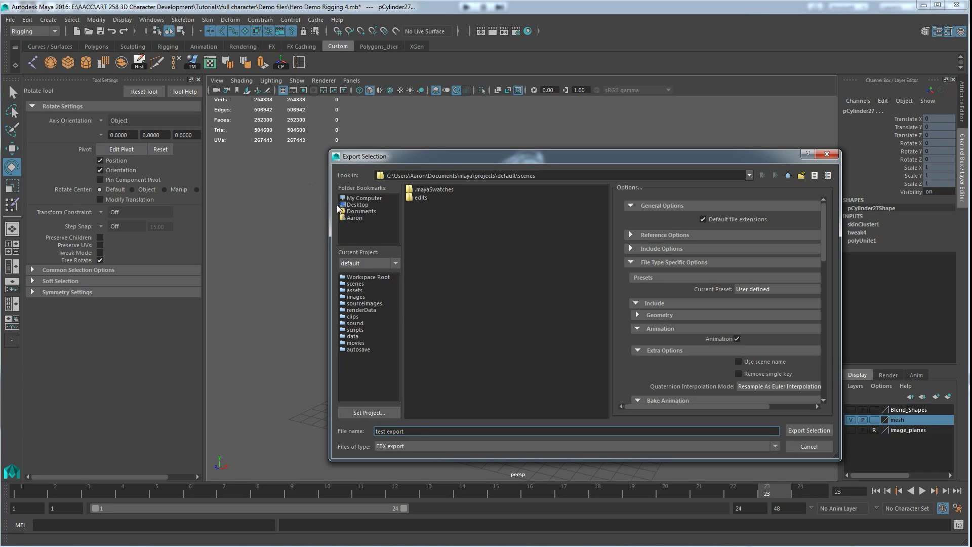
pyautogui.click(370, 199)
pyautogui.doubleClick(436, 206)
pyautogui.doubleClick(428, 197)
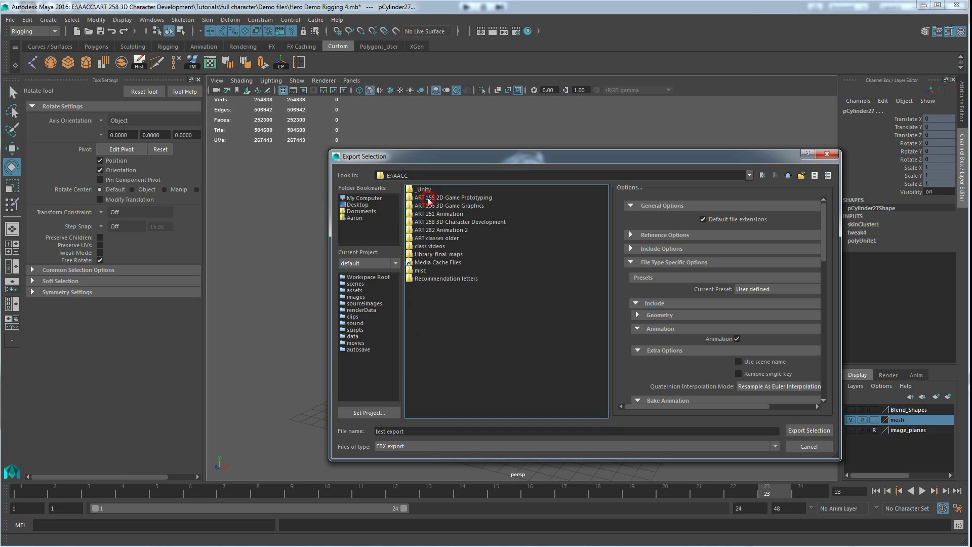
pyautogui.doubleClick(440, 222)
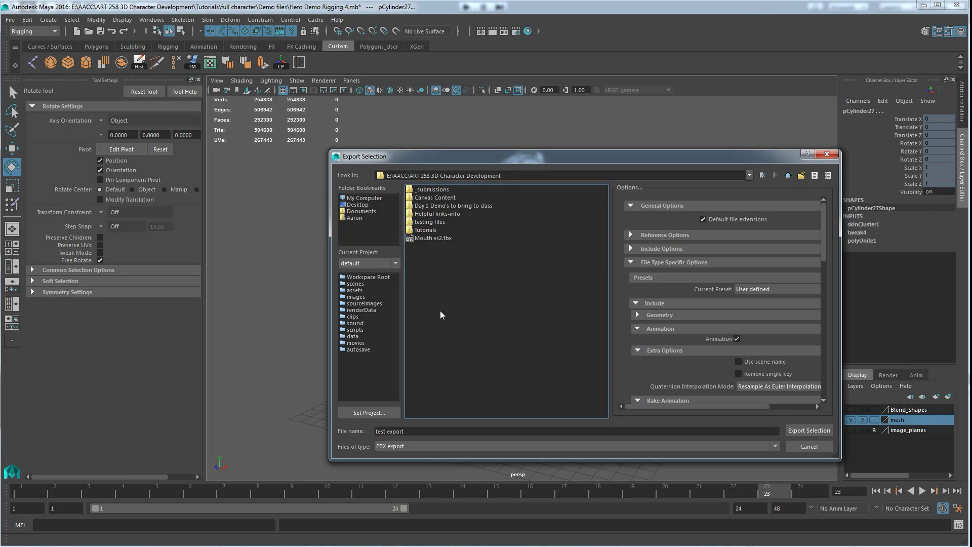
pyautogui.click(808, 430)
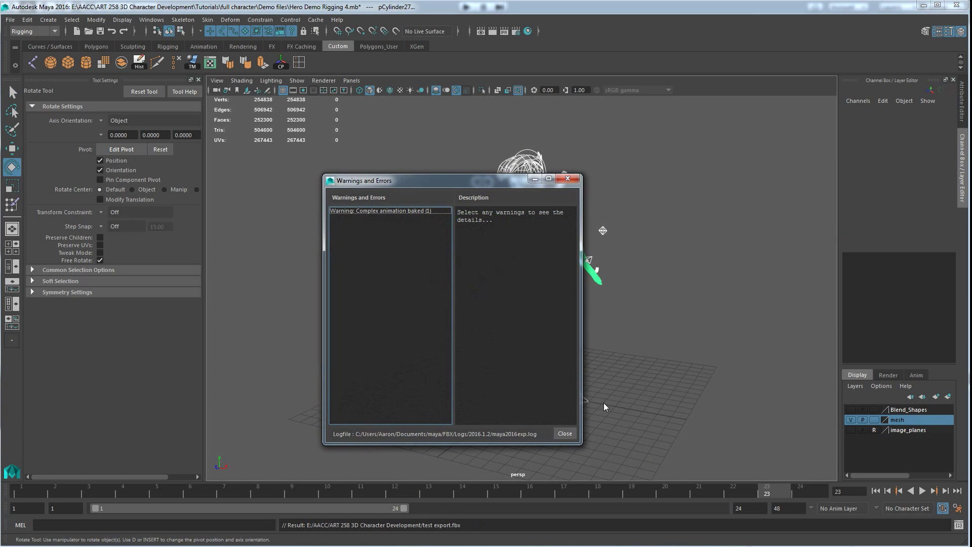
pyautogui.click(564, 434)
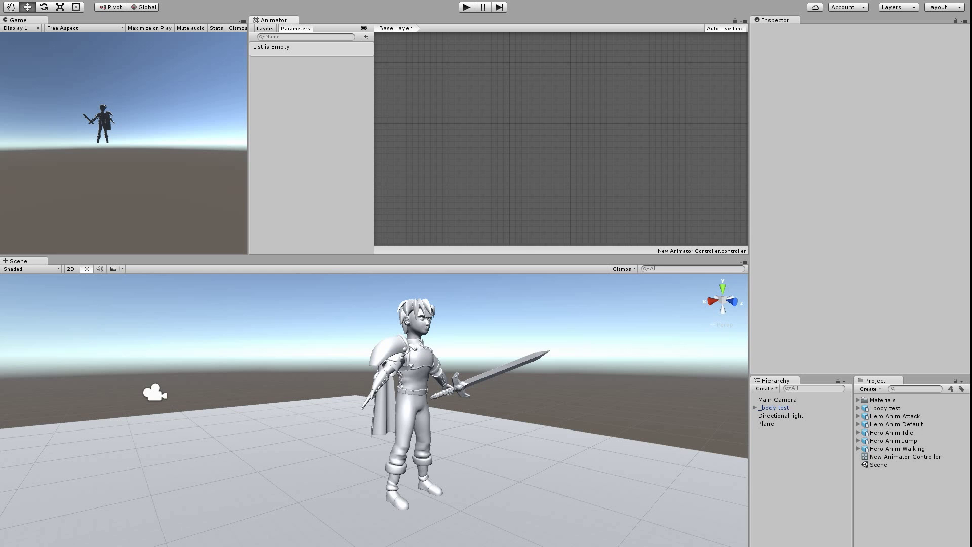
# Switch to Unity and open the ART 258 3D Character Development folder under AACC on the storage drive in Windows Explorer
pyautogui.keyDown('alt'); pyautogui.moveTo(457, 487); pyautogui.dragTo(395, 481); pyautogui.keyUp('alt')
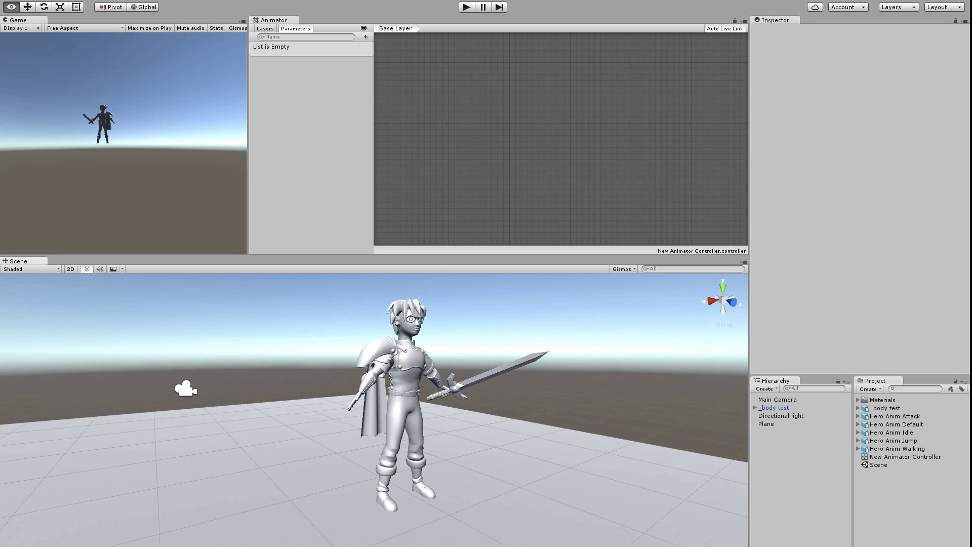
pyautogui.scroll(-3, 386, 386)
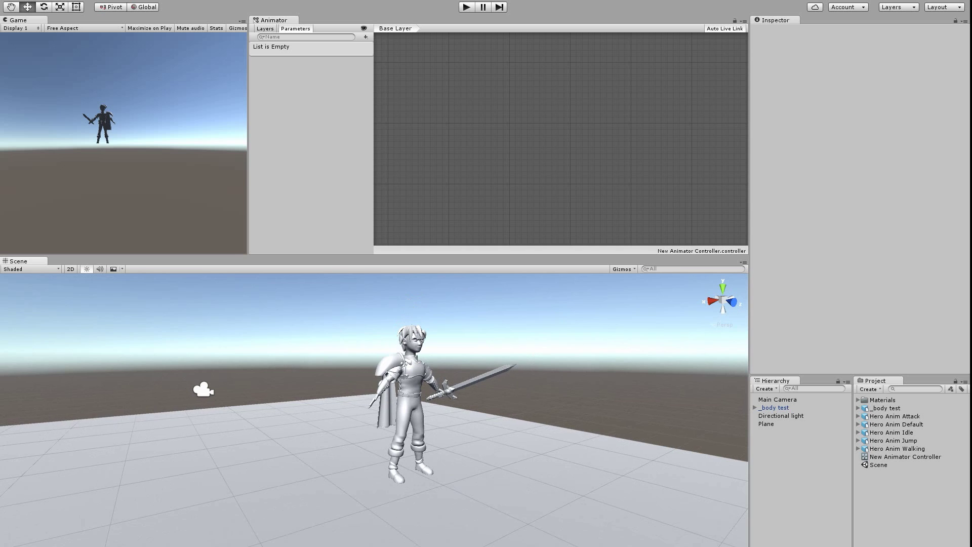
pyautogui.middleClick(74, 546)
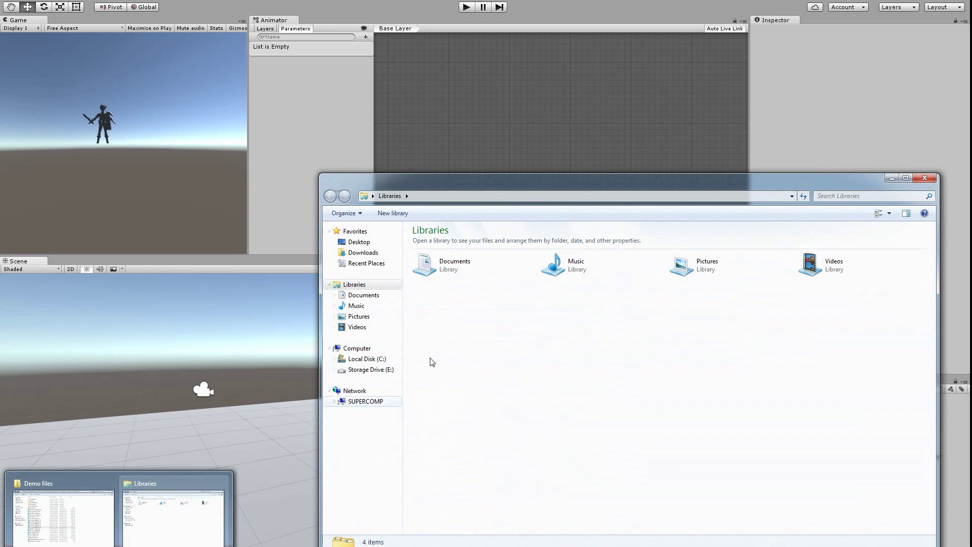
pyautogui.click(363, 375)
pyautogui.click(363, 372)
pyautogui.doubleClick(429, 252)
pyautogui.doubleClick(443, 286)
pyautogui.scroll(-1, 446, 476)
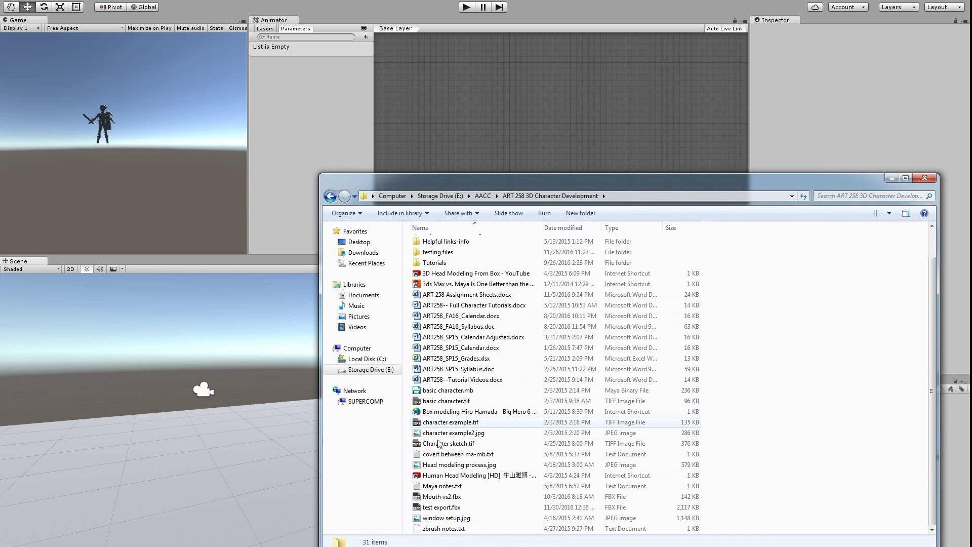
# Import test export.fbx from the Explorer folder into the Unity project's assets
pyautogui.click(440, 506)
pyautogui.moveTo(599, 180); pyautogui.dragTo(423, 142)
pyautogui.moveTo(250, 476); pyautogui.dragTo(889, 506)
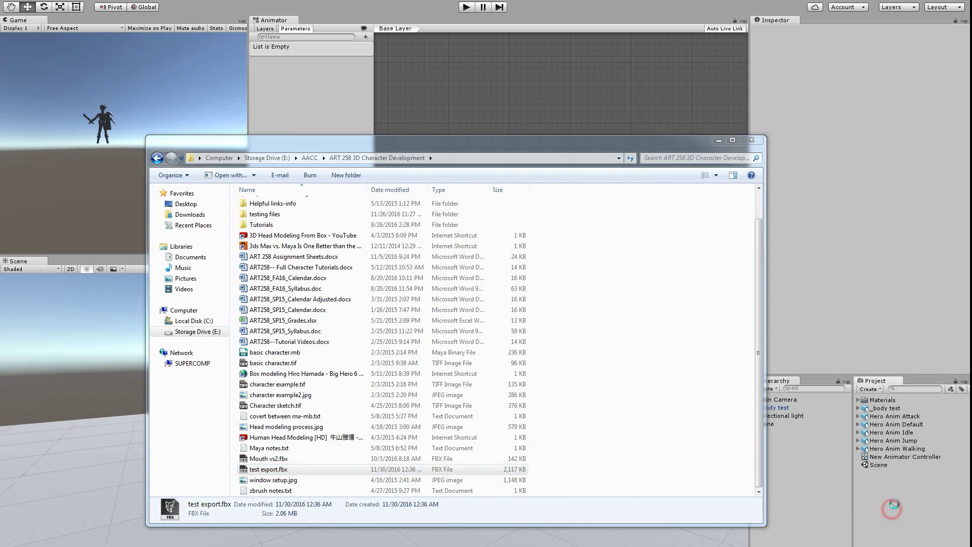
pyautogui.click(896, 504)
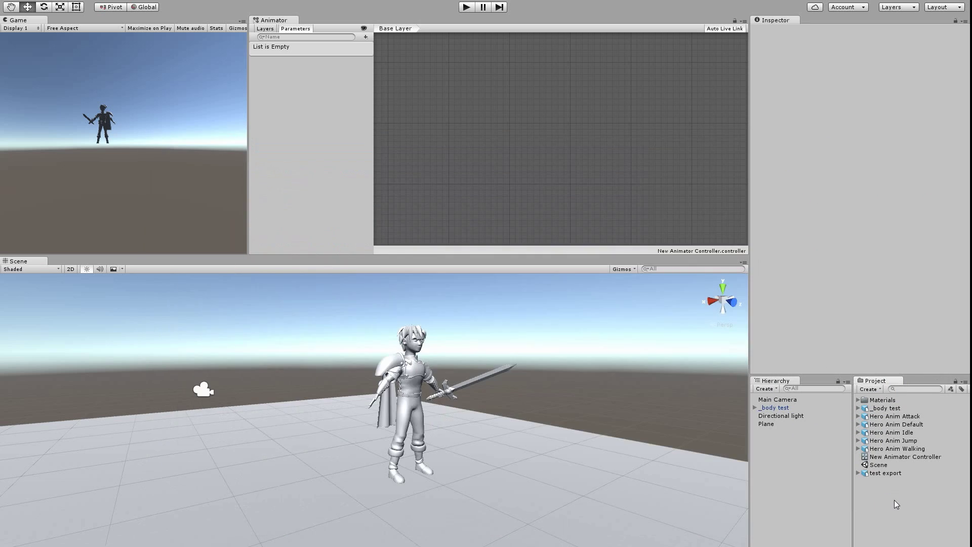
# Inspect the test export asset's preview and place the model in the scene on the plane beside the existing hero
pyautogui.click(877, 472)
pyautogui.moveTo(863, 283); pyautogui.dragTo(850, 196)
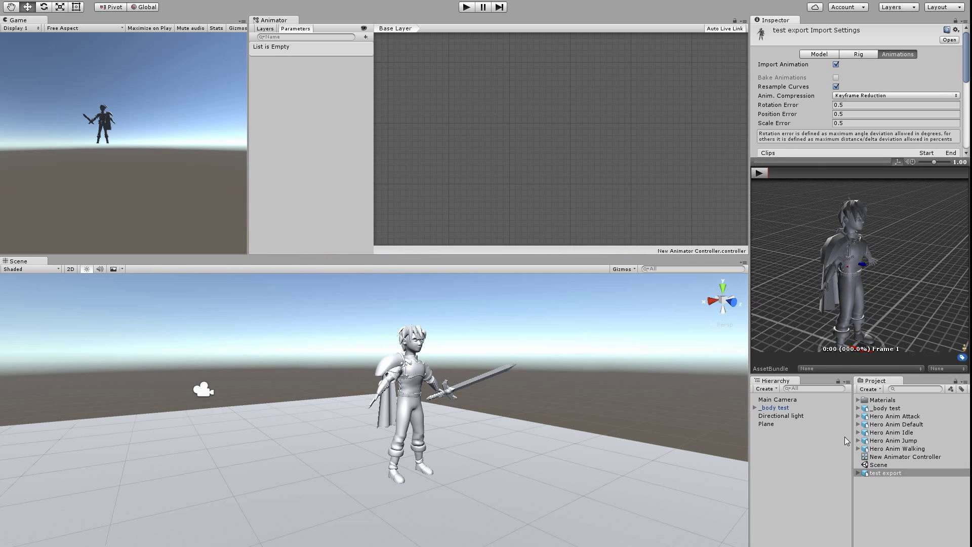
pyautogui.moveTo(881, 474); pyautogui.dragTo(495, 480)
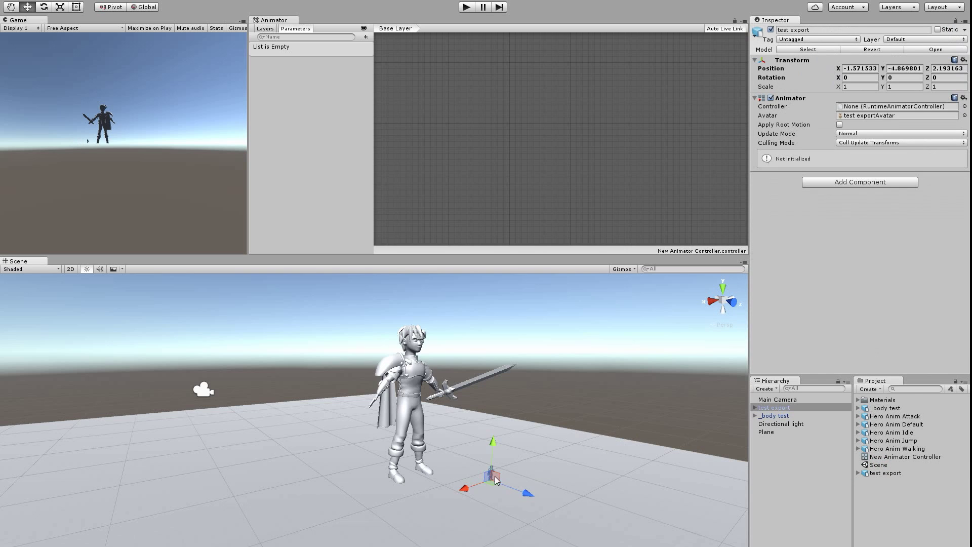
# Set the test export asset's model import Scale Factor to 10 and apply it
pyautogui.click(885, 474)
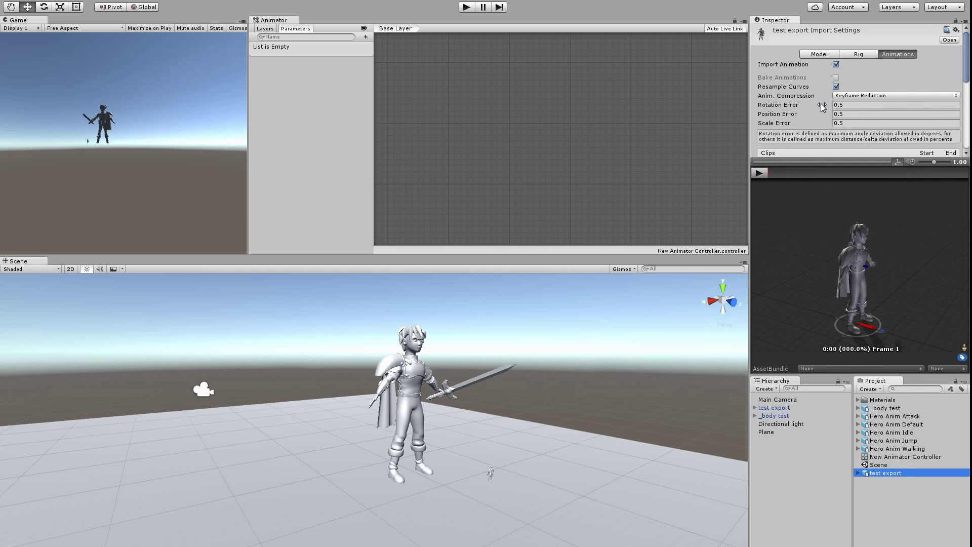
pyautogui.click(819, 54)
pyautogui.click(843, 76)
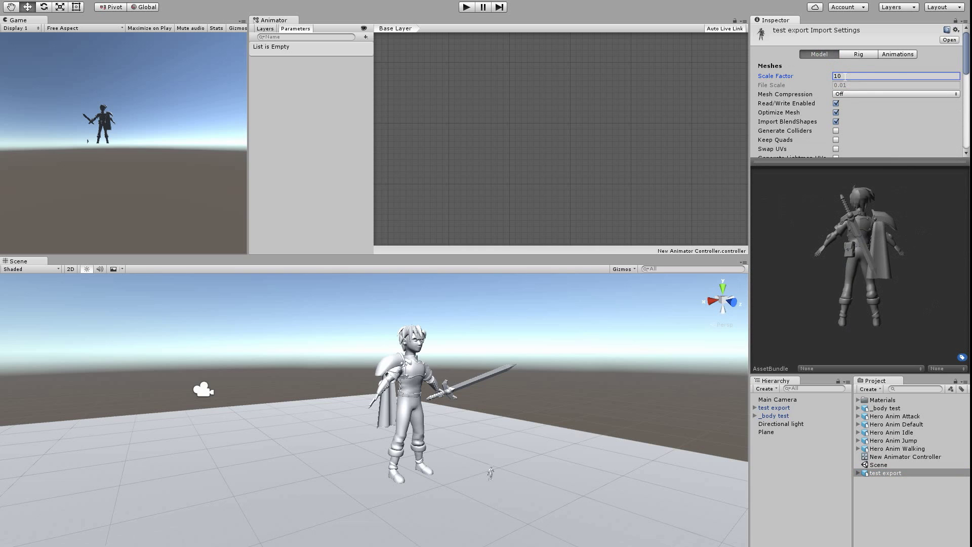
pyautogui.write('10')
pyautogui.scroll(-10, 844, 76)
pyautogui.click(946, 42)
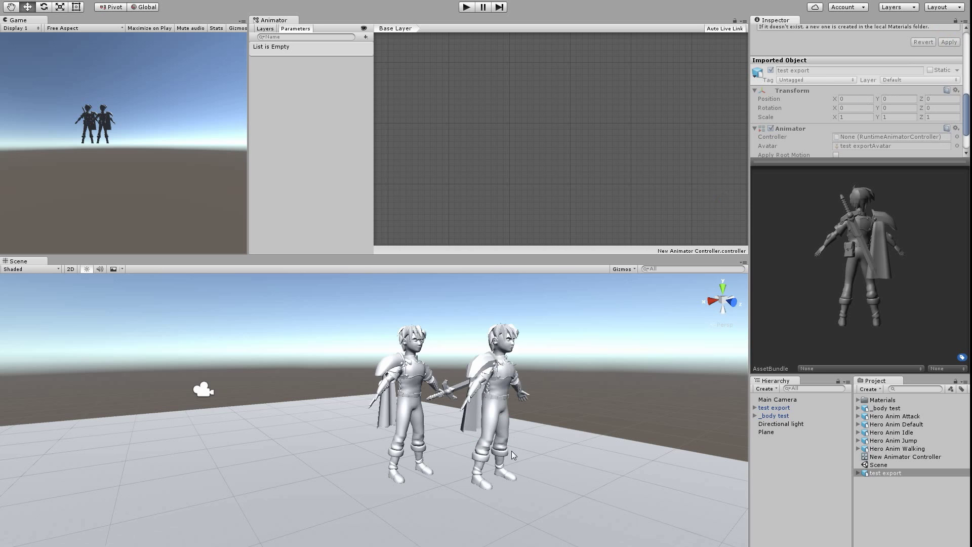
# Examine the test export model beside the existing hero in the scene from several angles and distances
pyautogui.keyDown('alt'); pyautogui.moveTo(521, 434); pyautogui.dragTo(476, 428); pyautogui.keyUp('alt')
pyautogui.scroll(3, 470, 426)
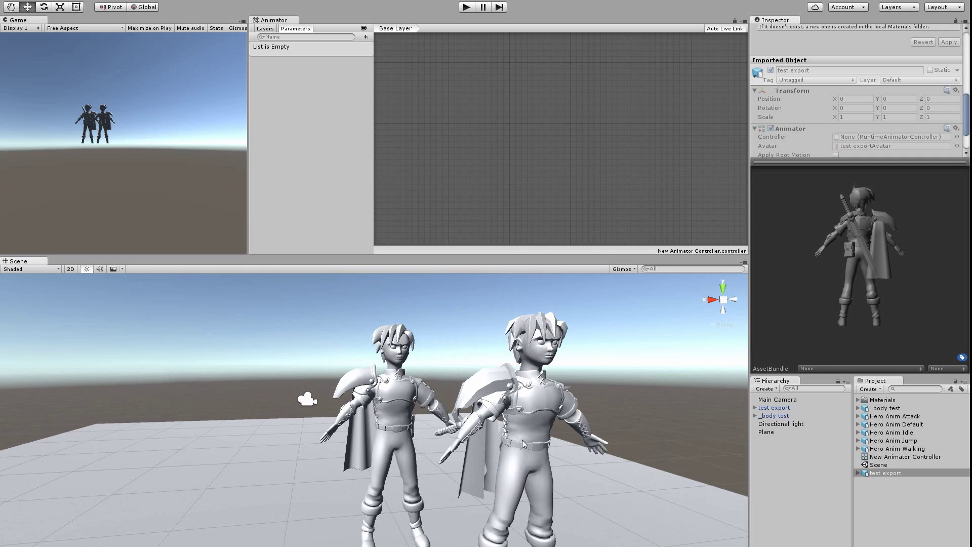
pyautogui.scroll(-2, 522, 440)
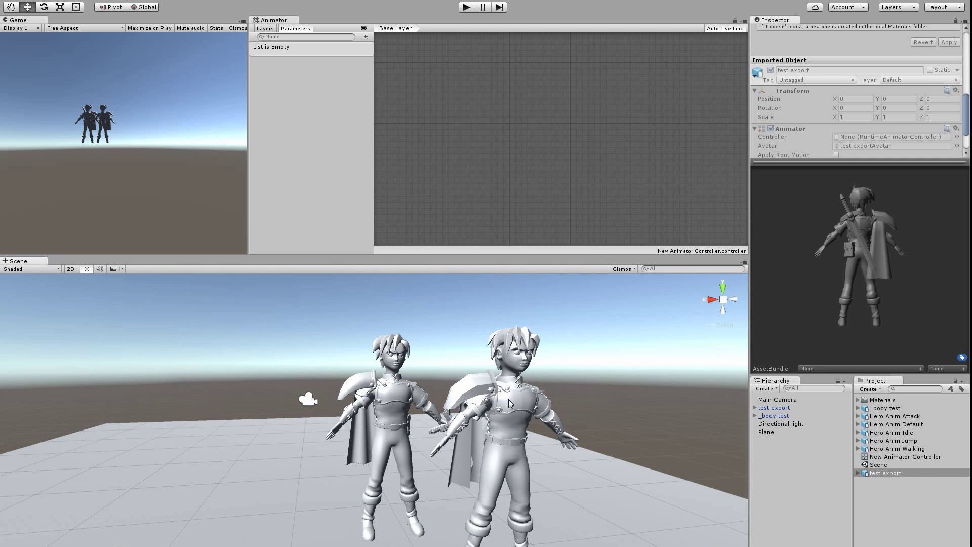
pyautogui.moveTo(508, 392)
pyautogui.keyDown('alt'); pyautogui.mouseDown()
pyautogui.moveTo(527, 401)
pyautogui.moveTo(494, 398)
pyautogui.mouseUp(); pyautogui.keyUp('alt')
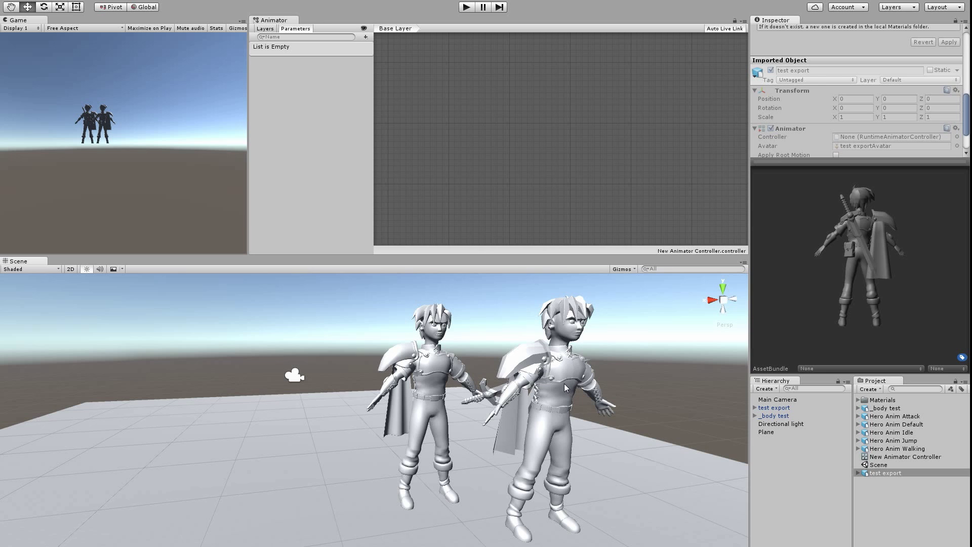
pyautogui.keyDown('alt'); pyautogui.moveTo(573, 424); pyautogui.dragTo(495, 420); pyautogui.keyUp('alt')
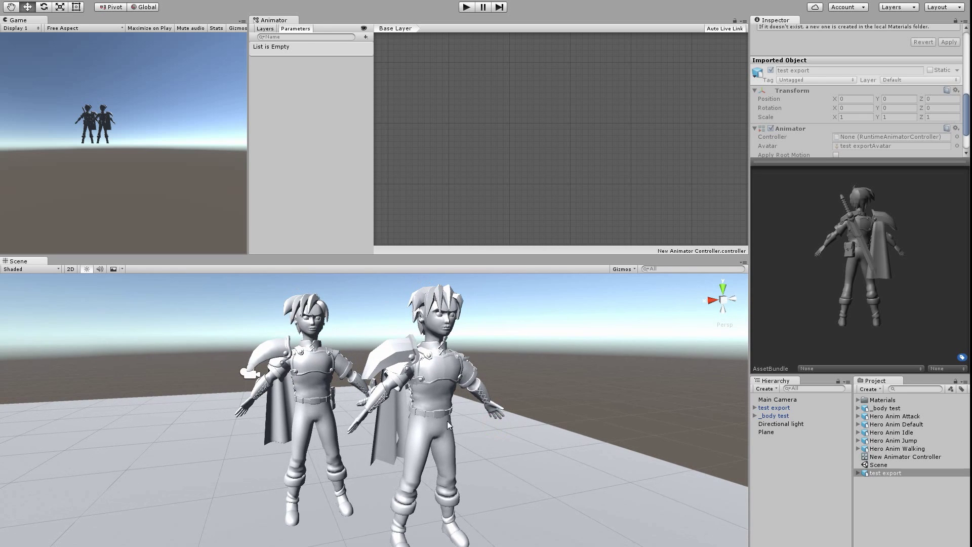
pyautogui.keyDown('alt'); pyautogui.moveTo(408, 430); pyautogui.dragTo(410, 449); pyautogui.keyUp('alt')
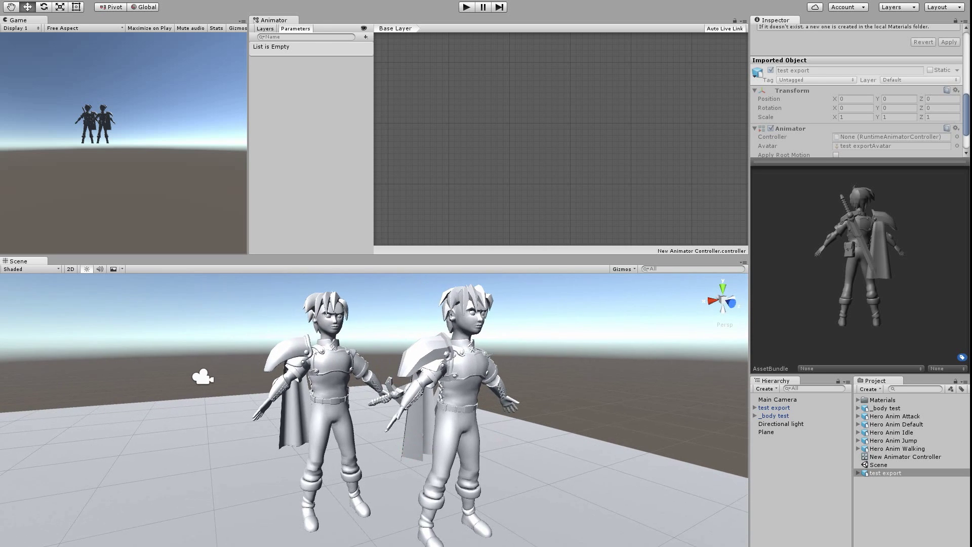
# Switch to Maya and turn off the smooth mesh preview for all of the hero's geometry
pyautogui.moveTo(294, 545)
pyautogui.click(261, 522)
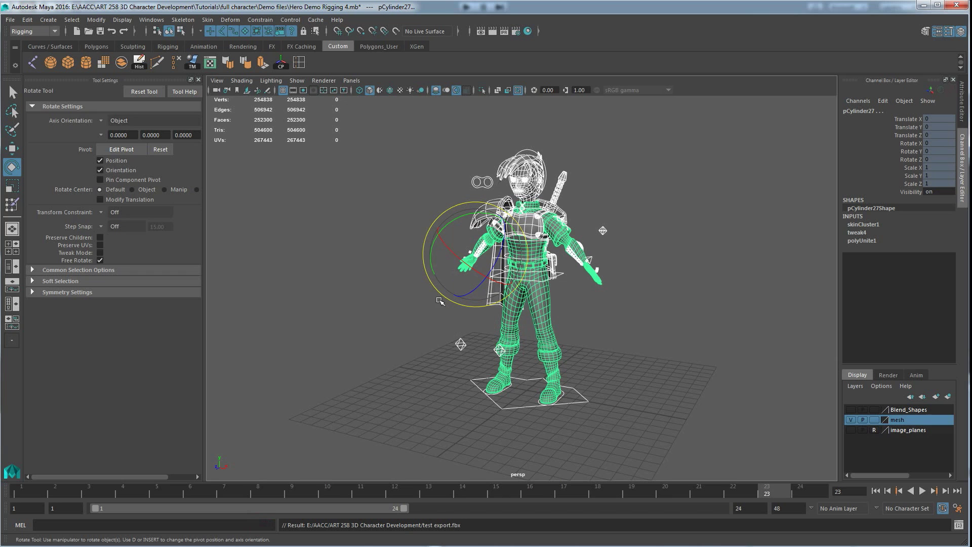
pyautogui.click(397, 354)
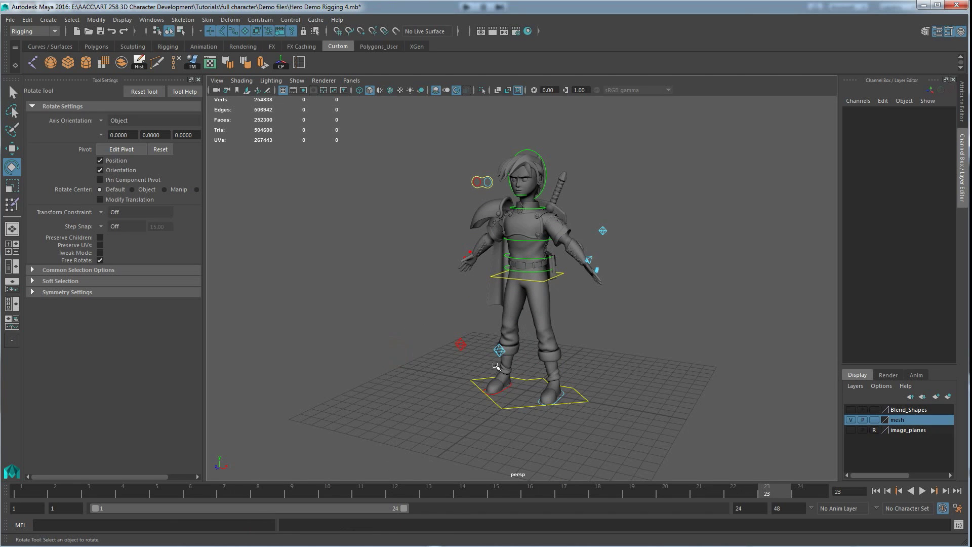
pyautogui.scroll(6, 496, 384)
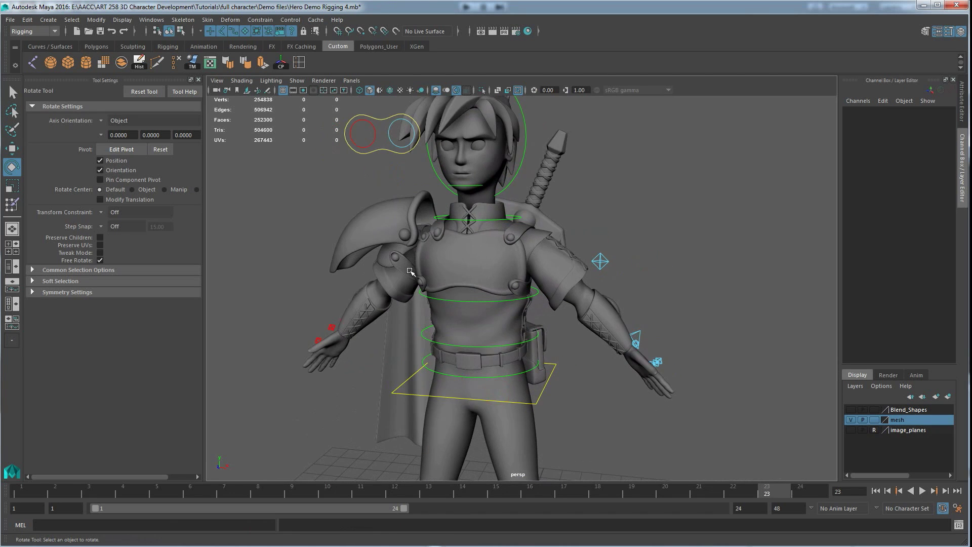
pyautogui.scroll(-4, 410, 271)
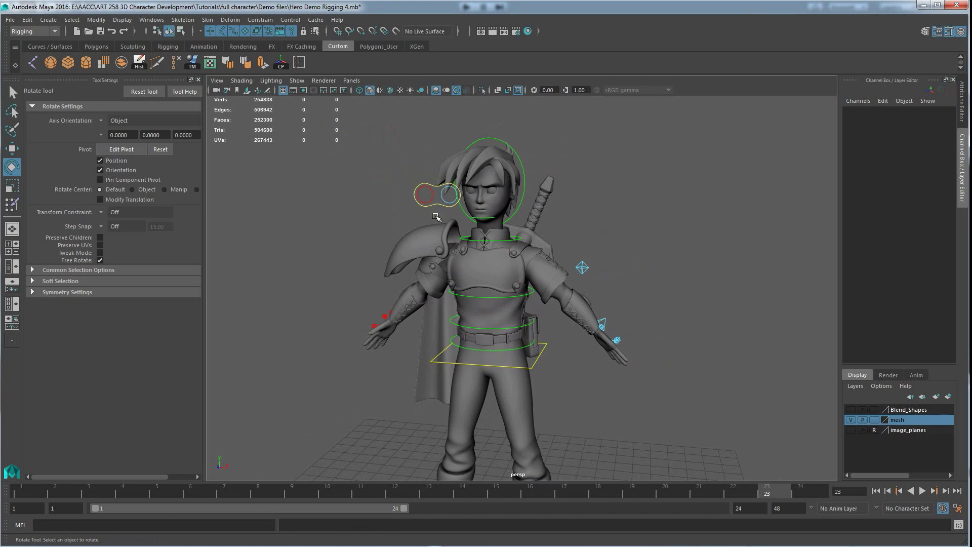
pyautogui.click(509, 312)
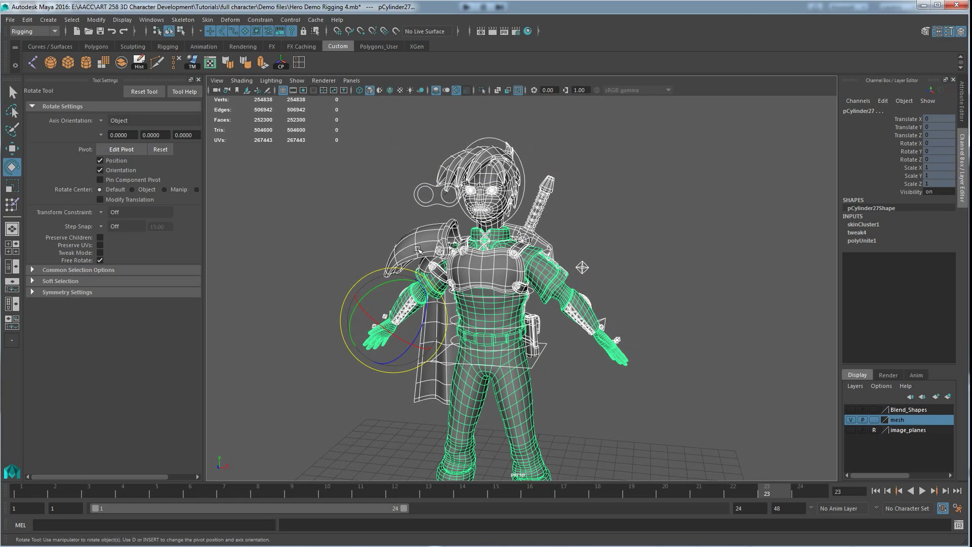
pyautogui.press('1')
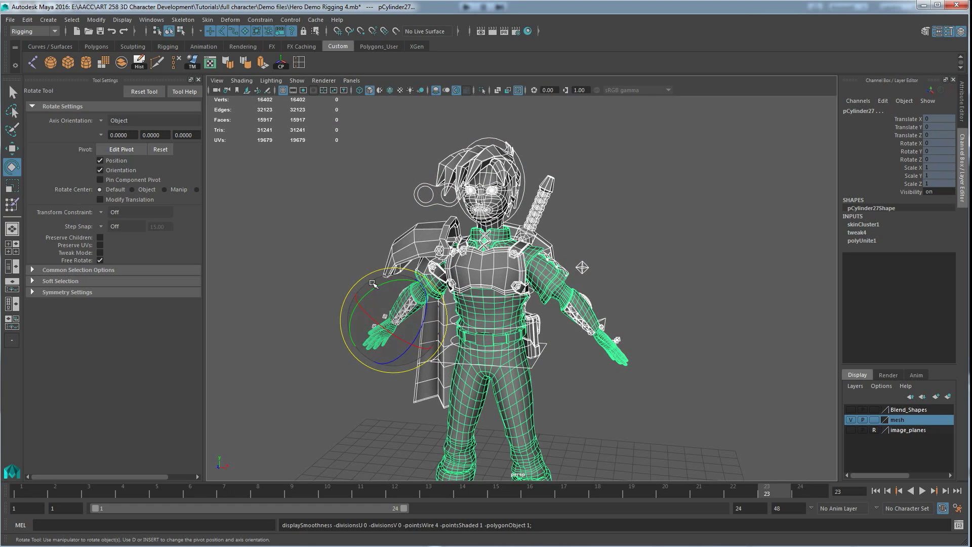
pyautogui.click(338, 239)
pyautogui.keyDown('alt'); pyautogui.moveTo(338, 238); pyautogui.dragTo(478, 312, button='right'); pyautogui.keyUp('alt')
pyautogui.keyDown('alt'); pyautogui.moveTo(477, 311); pyautogui.dragTo(484, 243); pyautogui.keyUp('alt')
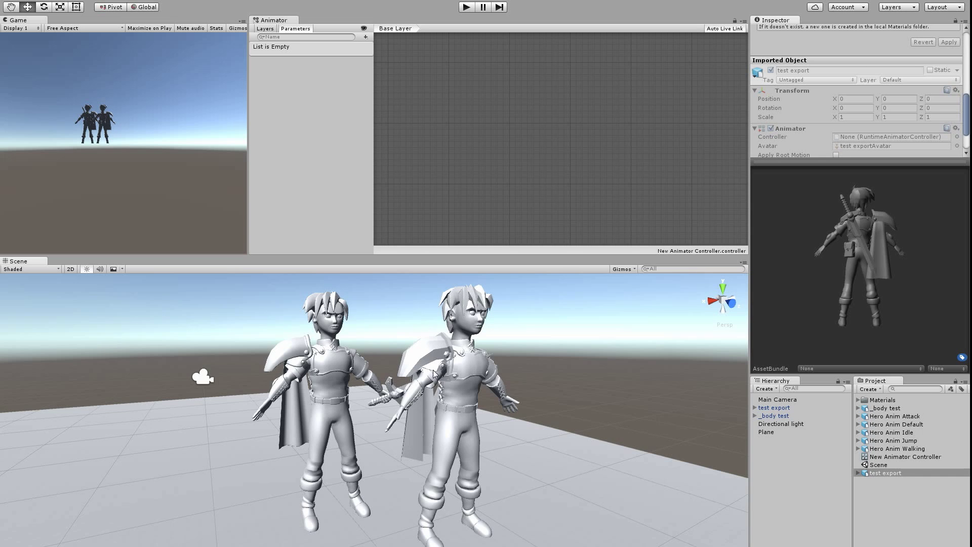
# Compare the shoulder armor on the two heroes up close in Unity and return to Maya
pyautogui.scroll(6, 434, 375)
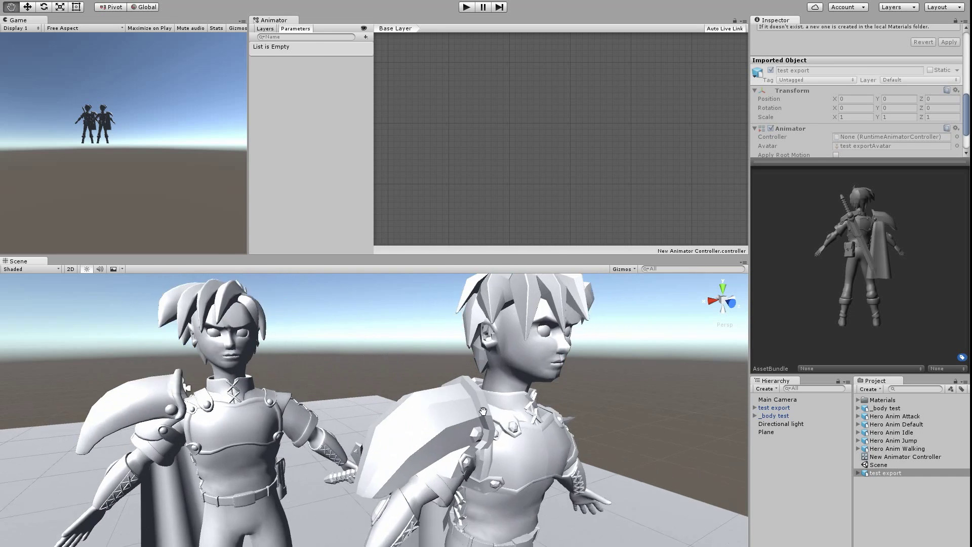
pyautogui.scroll(-5, 425, 464)
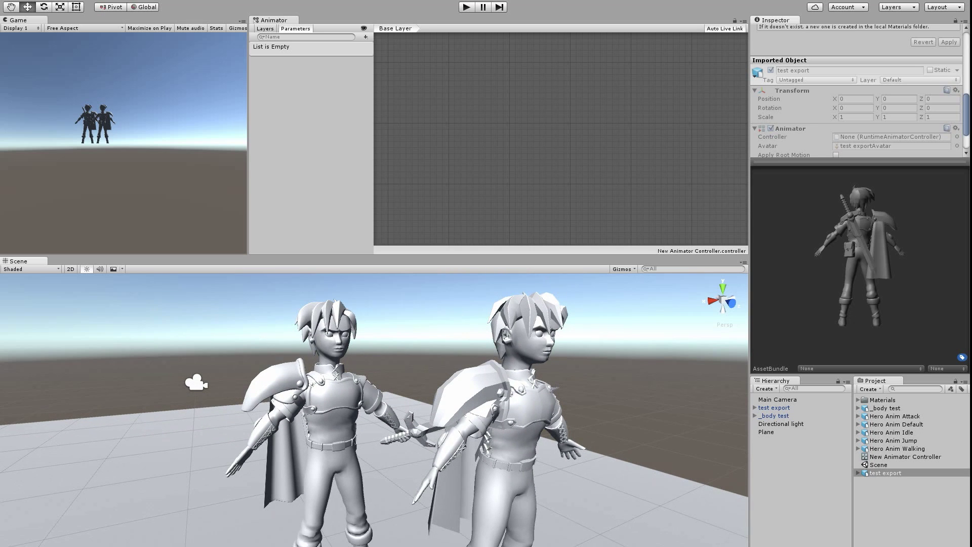
pyautogui.moveTo(294, 545)
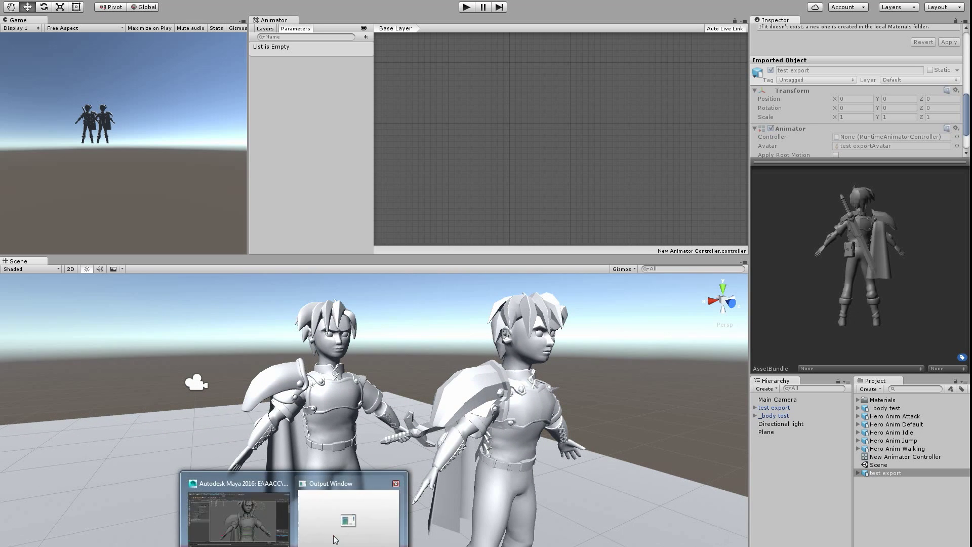
pyautogui.click(332, 535)
pyautogui.click(285, 522)
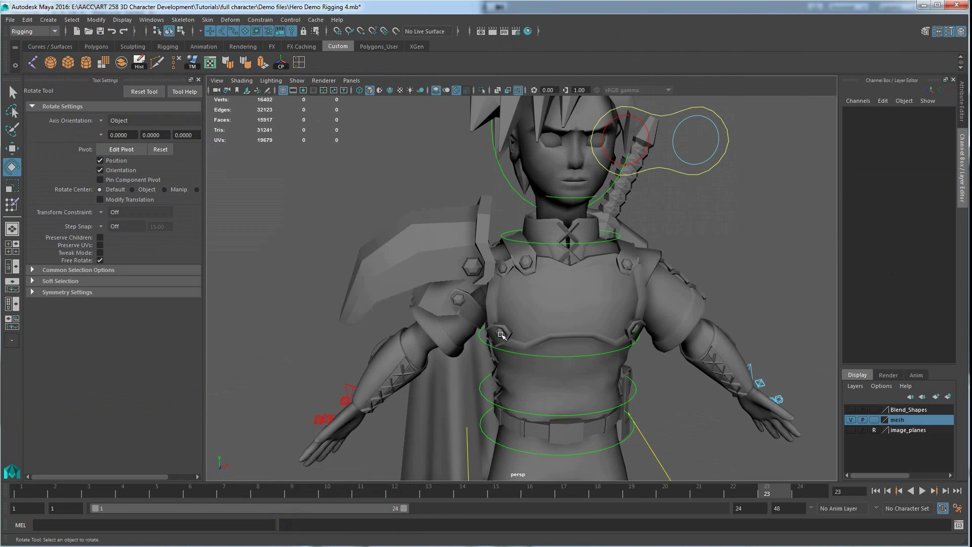
# Subdivide the hero's large shoulder pauldron with the Smooth command from the Modeling menu set
pyautogui.keyDown('alt'); pyautogui.moveTo(497, 335); pyautogui.dragTo(478, 340); pyautogui.keyUp('alt')
pyautogui.keyDown('alt'); pyautogui.moveTo(478, 340); pyautogui.dragTo(446, 298, button='right'); pyautogui.keyUp('alt')
pyautogui.keyDown('alt'); pyautogui.moveTo(446, 299); pyautogui.dragTo(477, 288); pyautogui.keyUp('alt')
pyautogui.click(444, 262)
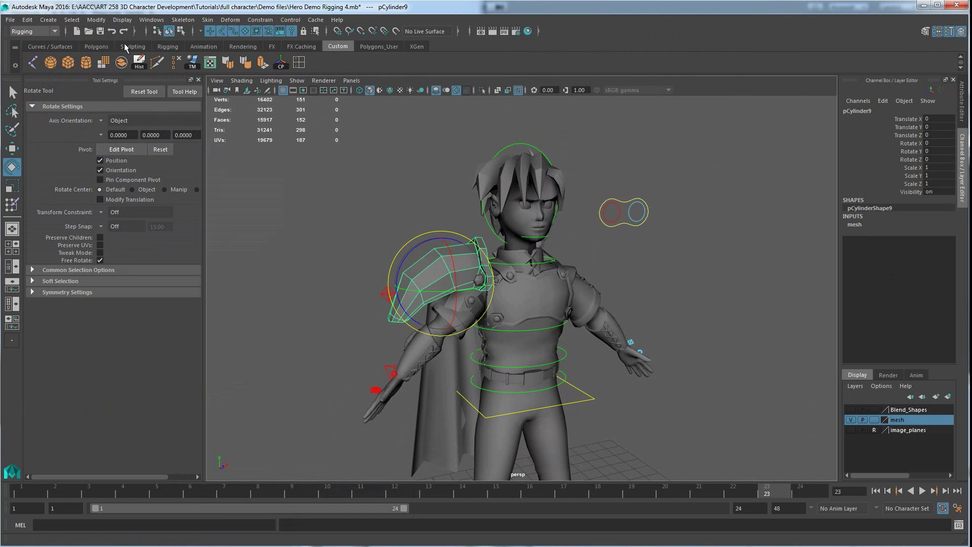
pyautogui.click(96, 20)
pyautogui.click(123, 19)
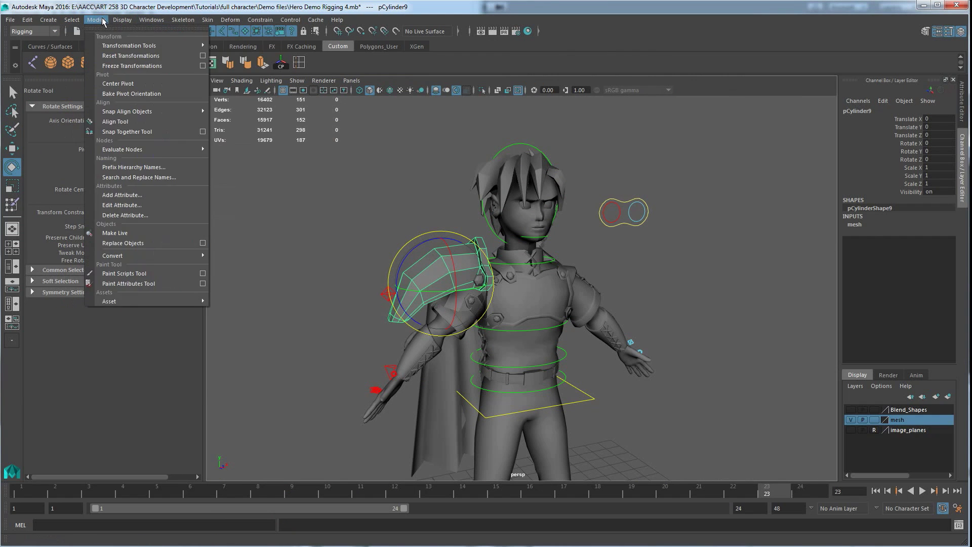
pyautogui.moveTo(90, 20)
pyautogui.click(35, 31)
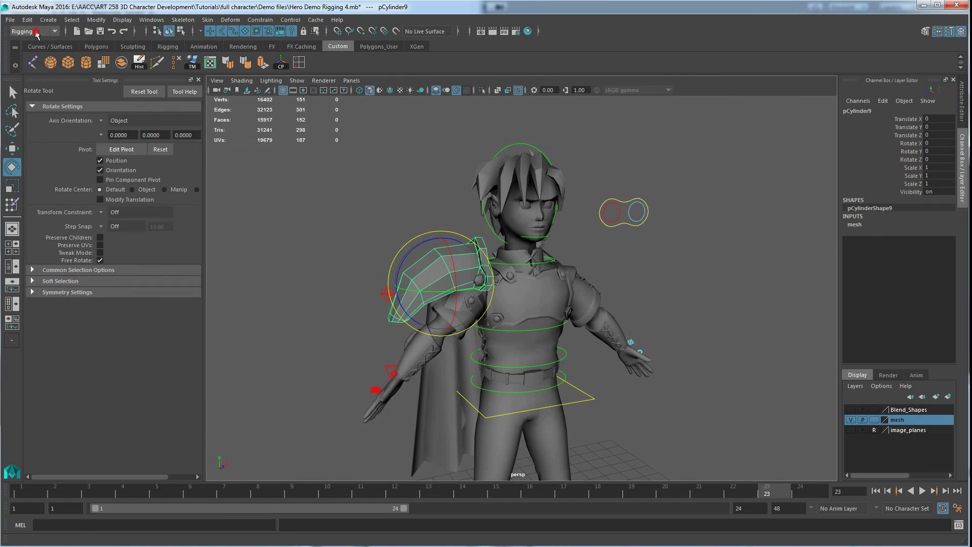
pyautogui.click(32, 42)
pyautogui.click(178, 20)
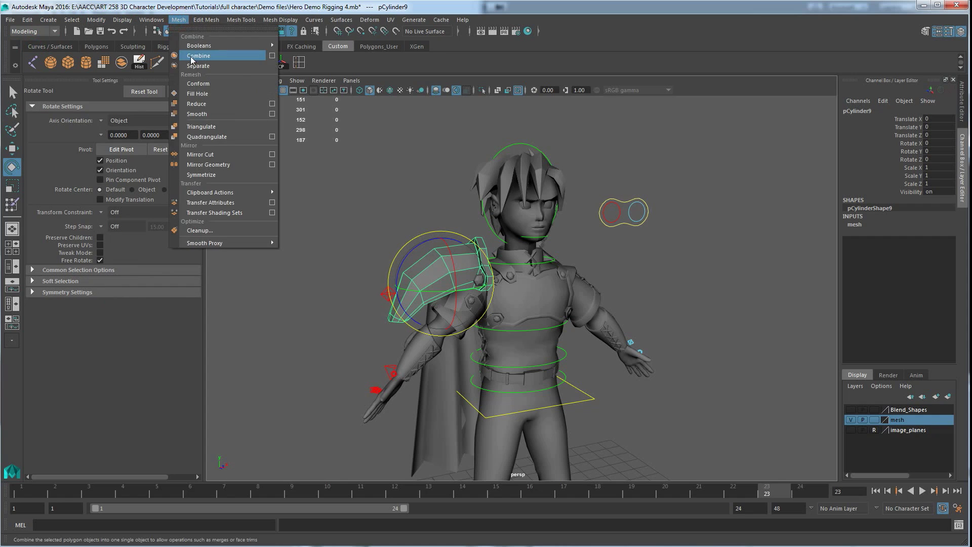
pyautogui.click(201, 116)
pyautogui.click(296, 223)
pyautogui.click(438, 263)
pyautogui.scroll(3, 376, 203)
pyautogui.click(377, 203)
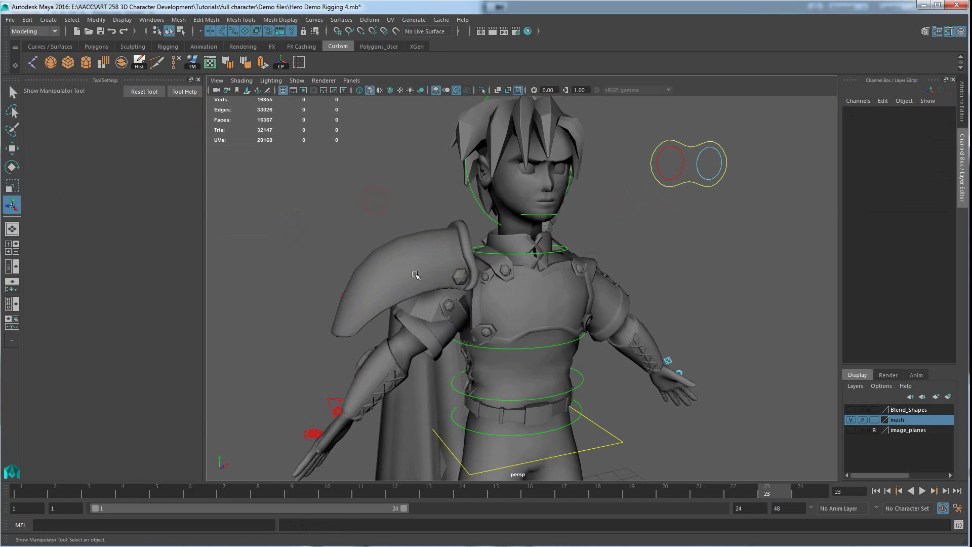
# Select the armor plate beneath the large pauldron and compare its smooth preview with its unsmoothed display
pyautogui.keyDown('alt'); pyautogui.moveTo(417, 275); pyautogui.dragTo(394, 276, button='right'); pyautogui.keyUp('alt')
pyautogui.keyDown('alt'); pyautogui.moveTo(393, 275); pyautogui.dragTo(416, 334); pyautogui.keyUp('alt')
pyautogui.keyDown('alt'); pyautogui.moveTo(416, 334); pyautogui.dragTo(445, 335, button='right'); pyautogui.keyUp('alt')
pyautogui.keyDown('alt'); pyautogui.moveTo(445, 335); pyautogui.dragTo(415, 291); pyautogui.keyUp('alt')
pyautogui.keyDown('alt'); pyautogui.moveTo(415, 291); pyautogui.dragTo(455, 307, button='right'); pyautogui.keyUp('alt')
pyautogui.keyDown('alt'); pyautogui.moveTo(402, 319); pyautogui.dragTo(425, 290); pyautogui.keyUp('alt')
pyautogui.click(265, 400)
pyautogui.keyDown('alt'); pyautogui.moveTo(310, 375); pyautogui.dragTo(469, 299, button='middle'); pyautogui.keyUp('alt')
pyautogui.click(422, 354)
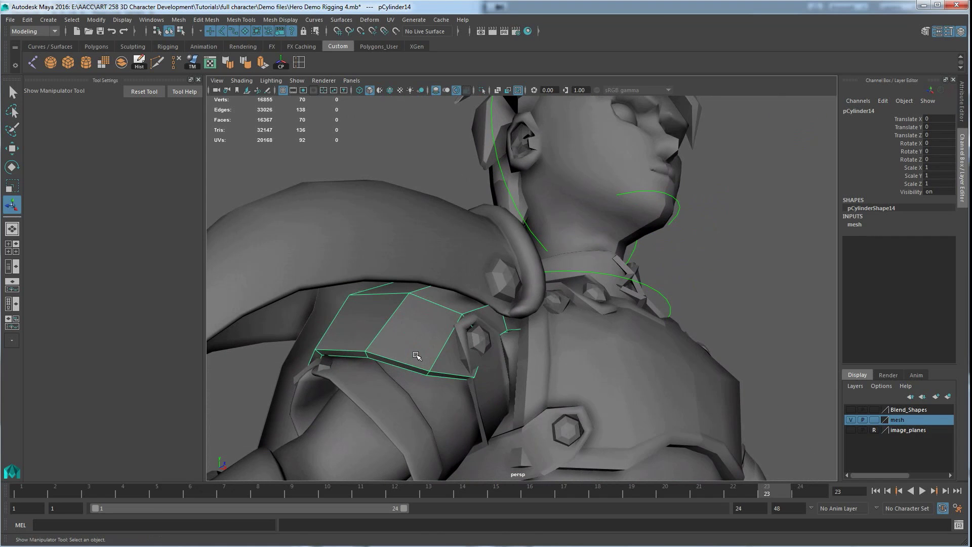
pyautogui.press('3')
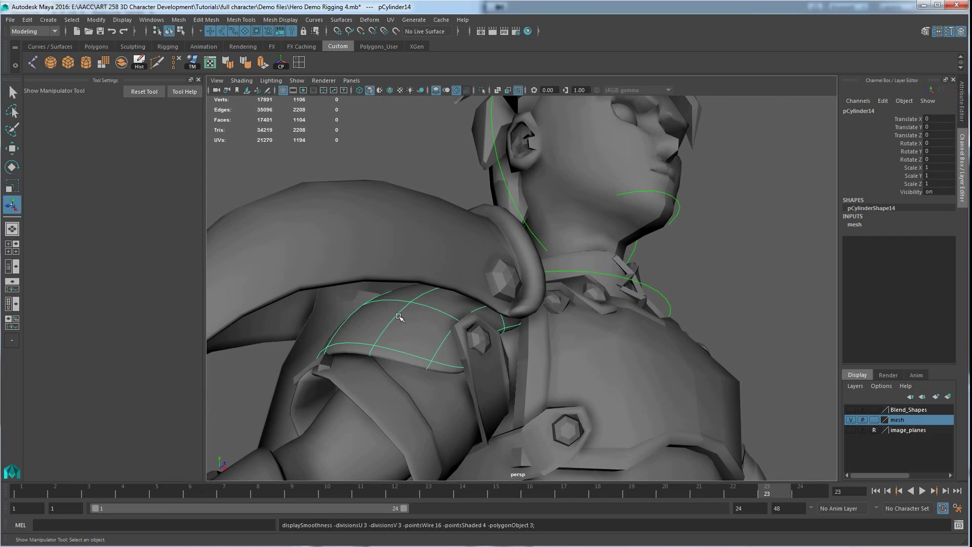
pyautogui.press('1')
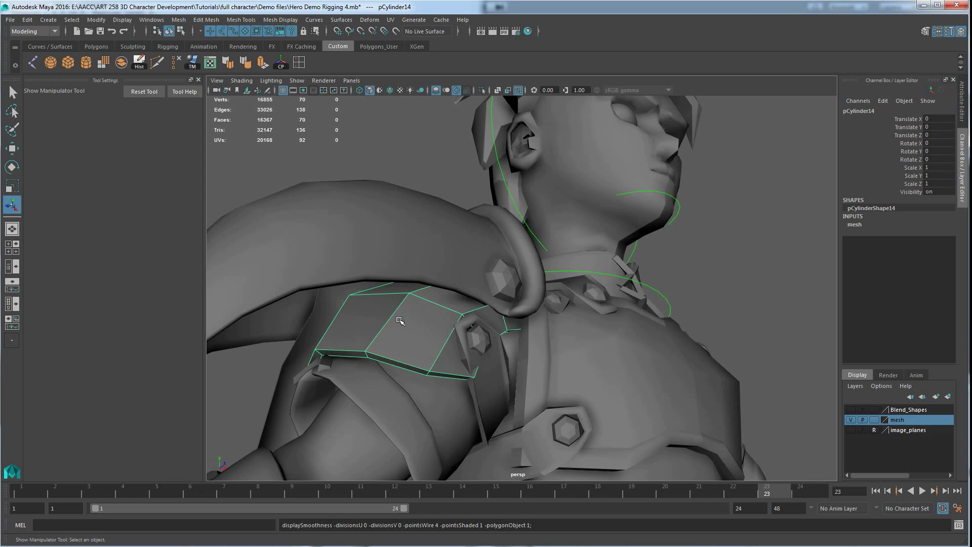
pyautogui.press('3')
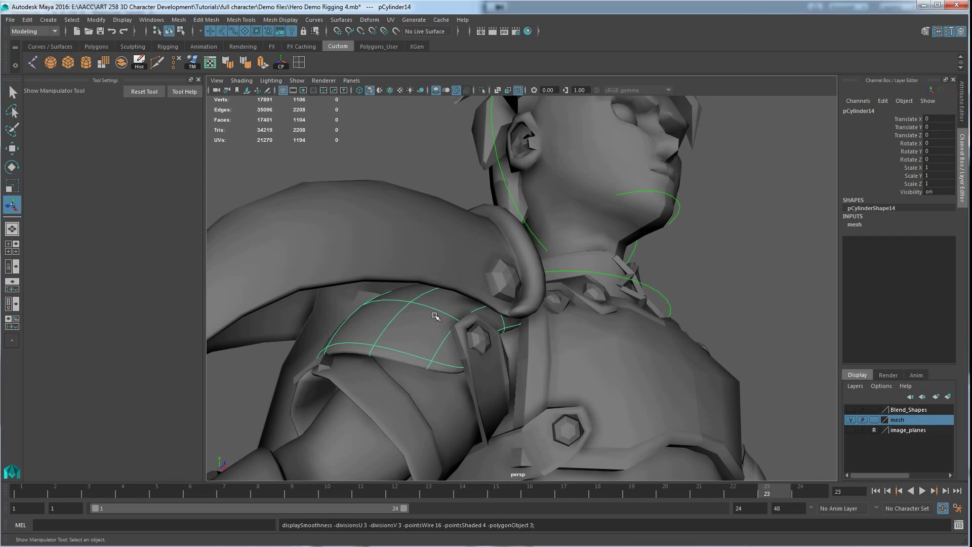
pyautogui.press('1')
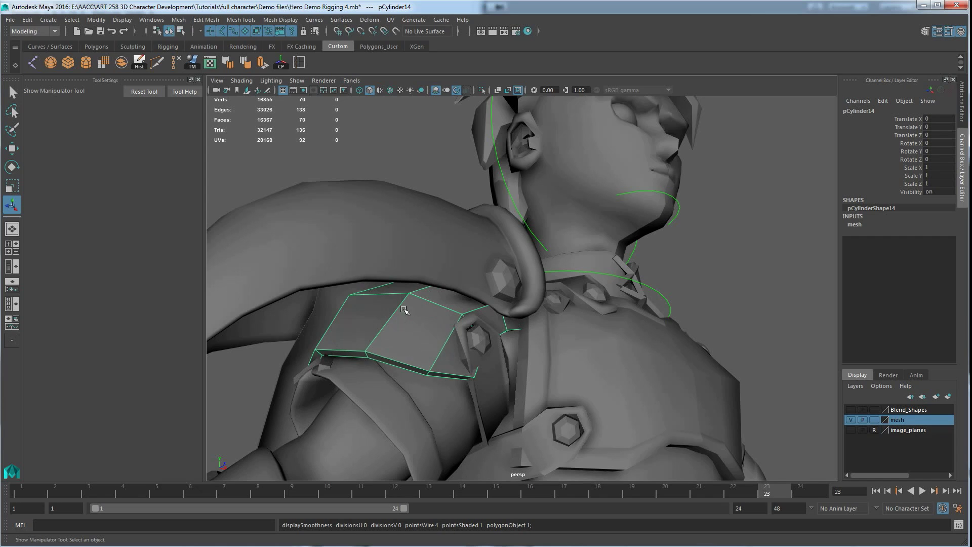
# Apply the Smooth command to the armor plate beneath the pauldron and check both smoothed shoulder pieces
pyautogui.click(179, 20)
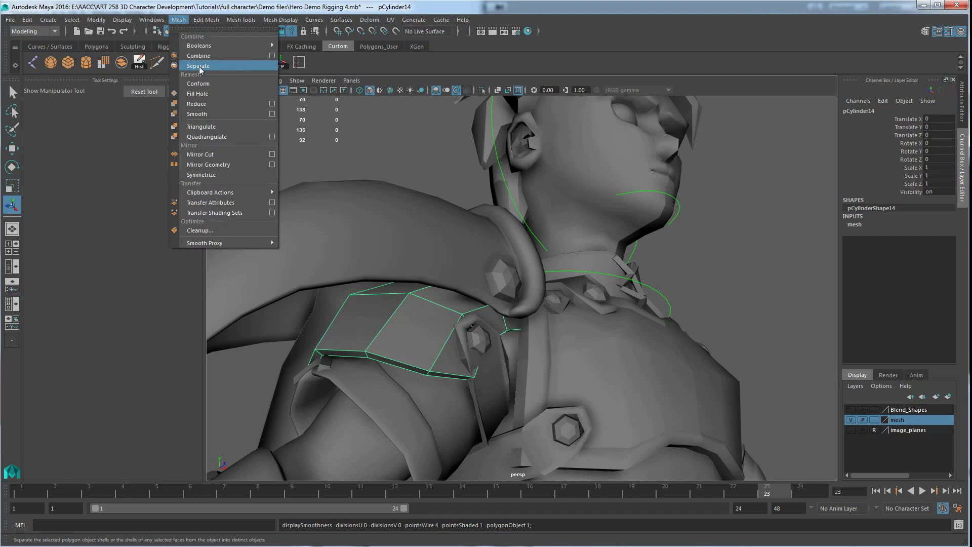
pyautogui.click(208, 114)
pyautogui.click(412, 168)
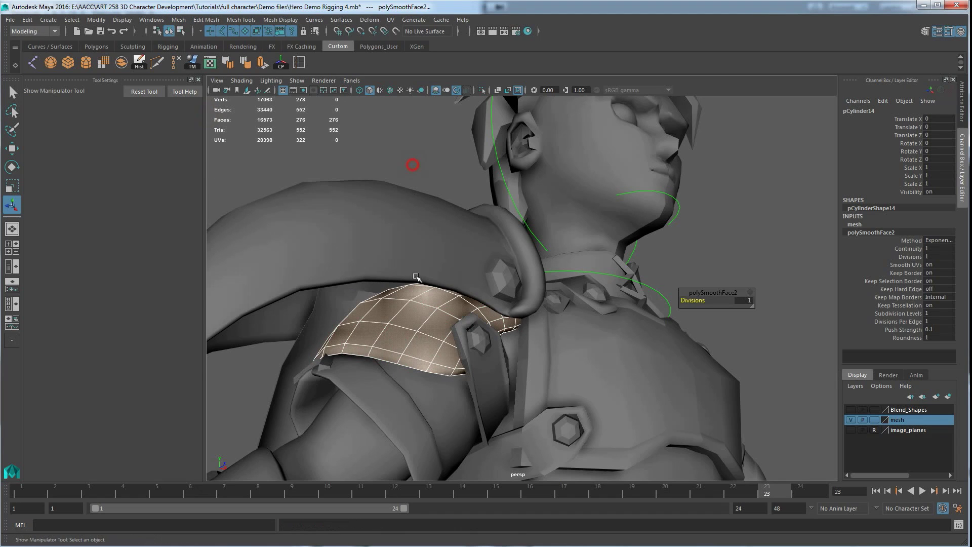
pyautogui.scroll(-3, 426, 335)
pyautogui.keyDown('alt'); pyautogui.moveTo(450, 334); pyautogui.dragTo(453, 332); pyautogui.keyUp('alt')
pyautogui.click(460, 321)
pyautogui.click(425, 258)
pyautogui.keyDown('alt'); pyautogui.moveTo(405, 268); pyautogui.dragTo(313, 276, button='right'); pyautogui.keyUp('alt')
pyautogui.keyDown('alt'); pyautogui.moveTo(478, 356); pyautogui.dragTo(431, 320, button='middle'); pyautogui.keyUp('alt')
pyautogui.keyDown('alt'); pyautogui.moveTo(419, 310); pyautogui.dragTo(430, 317); pyautogui.keyUp('alt')
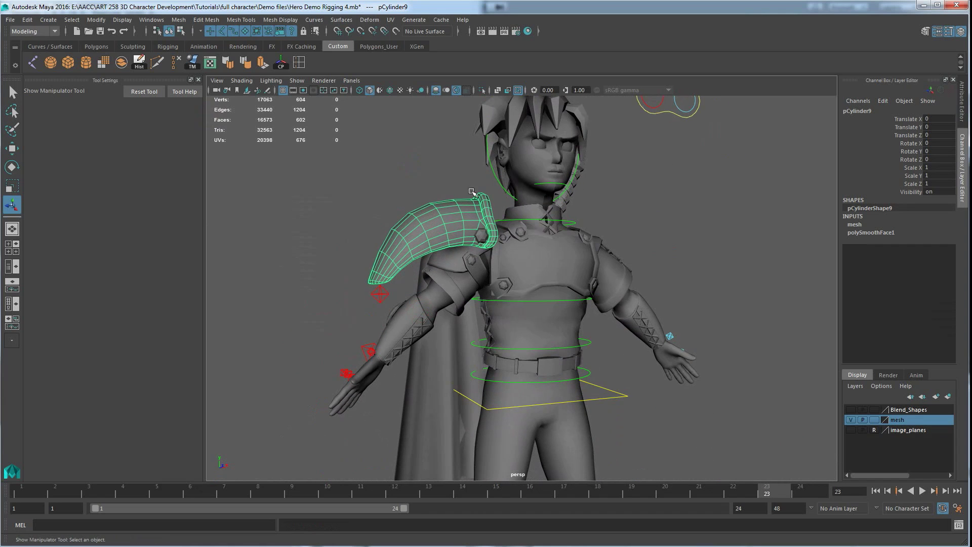
# Switch to Unity and review the two heroes standing side by side in the scene
pyautogui.hotkey('alt', 'Tab')
pyautogui.hotkey('alt', 'Tab')
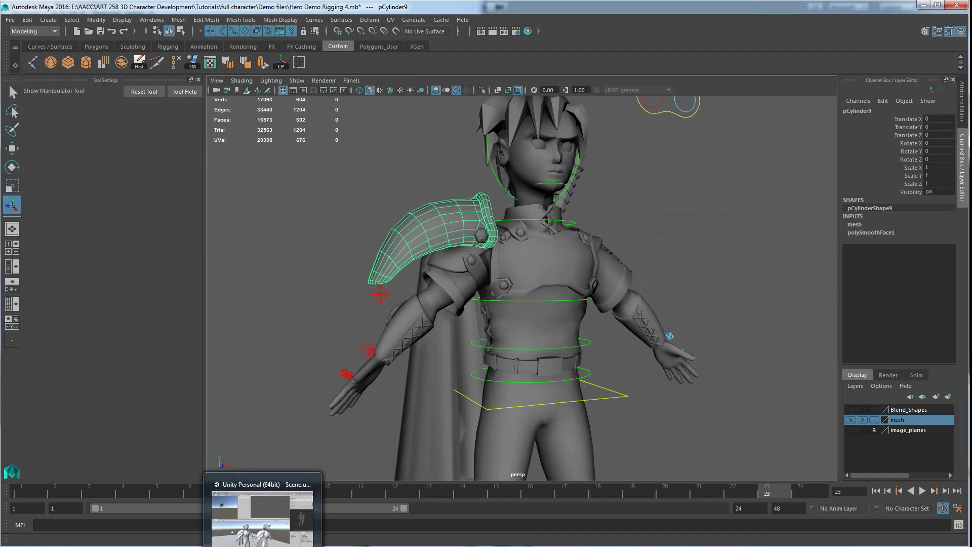
pyautogui.click(280, 508)
pyautogui.scroll(-6, 411, 355)
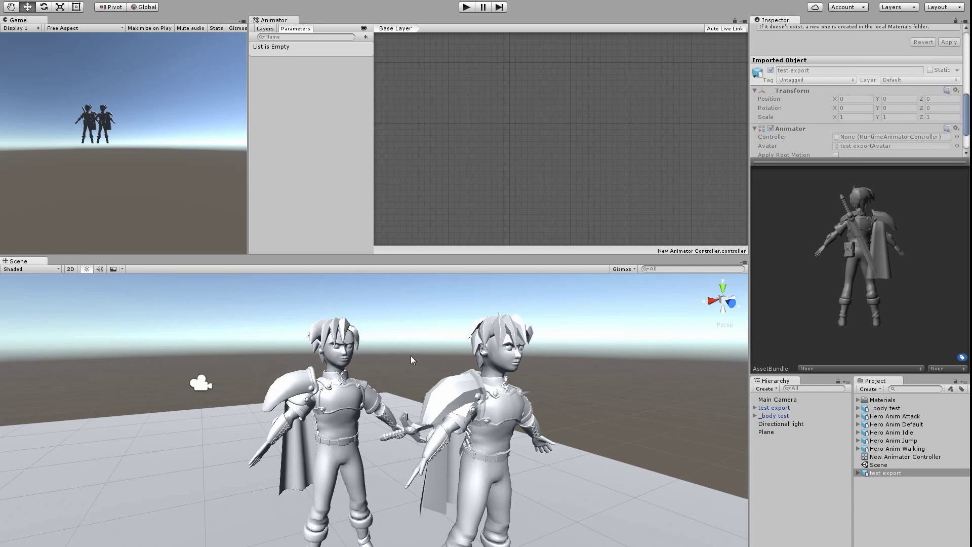
pyautogui.keyDown('alt'); pyautogui.moveTo(451, 433); pyautogui.dragTo(386, 452); pyautogui.keyUp('alt')
pyautogui.moveTo(376, 456); pyautogui.dragTo(424, 435, button='middle')
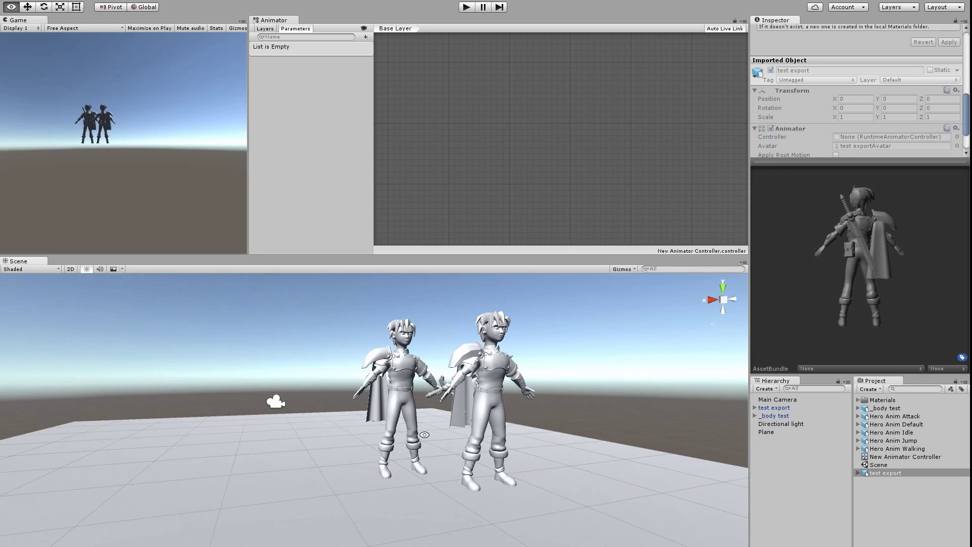
pyautogui.keyDown('alt'); pyautogui.moveTo(384, 430); pyautogui.dragTo(405, 437); pyautogui.keyUp('alt')
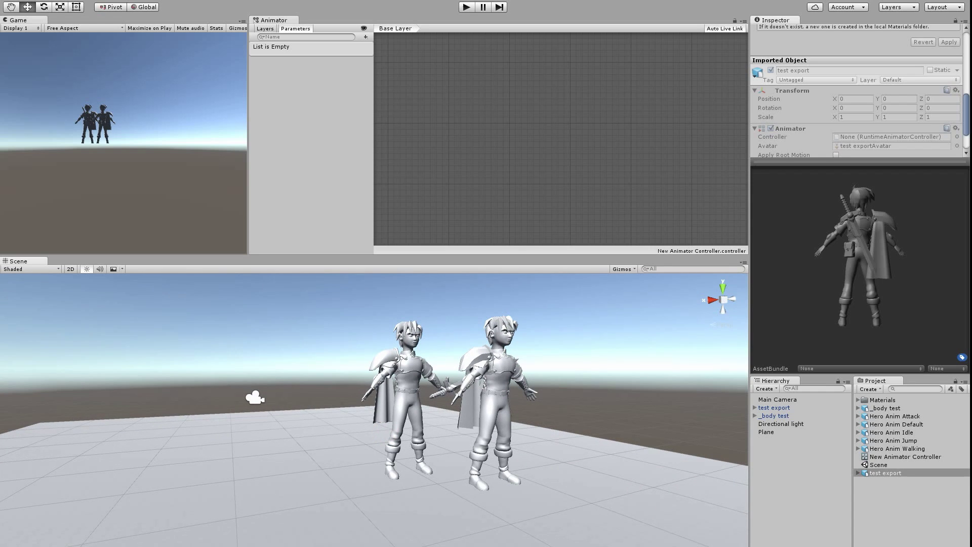